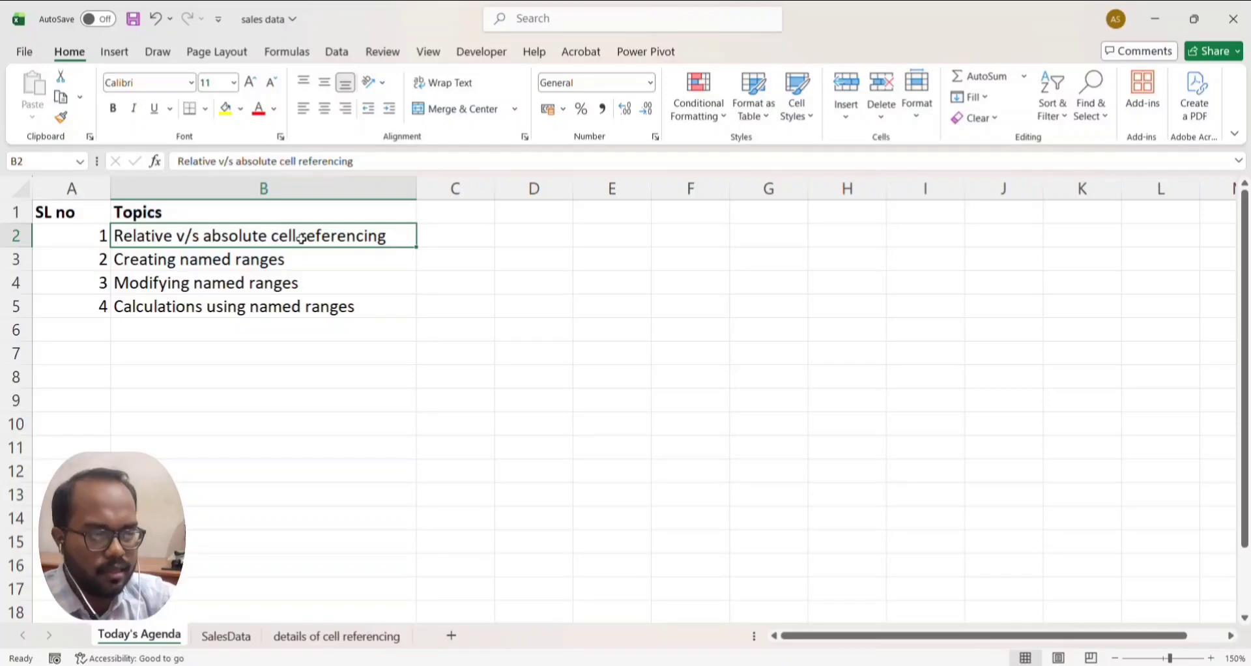
- Go through the agenda topics on creating, modifying and calculating with named ranges in cells B3 to B5
click(266, 261)
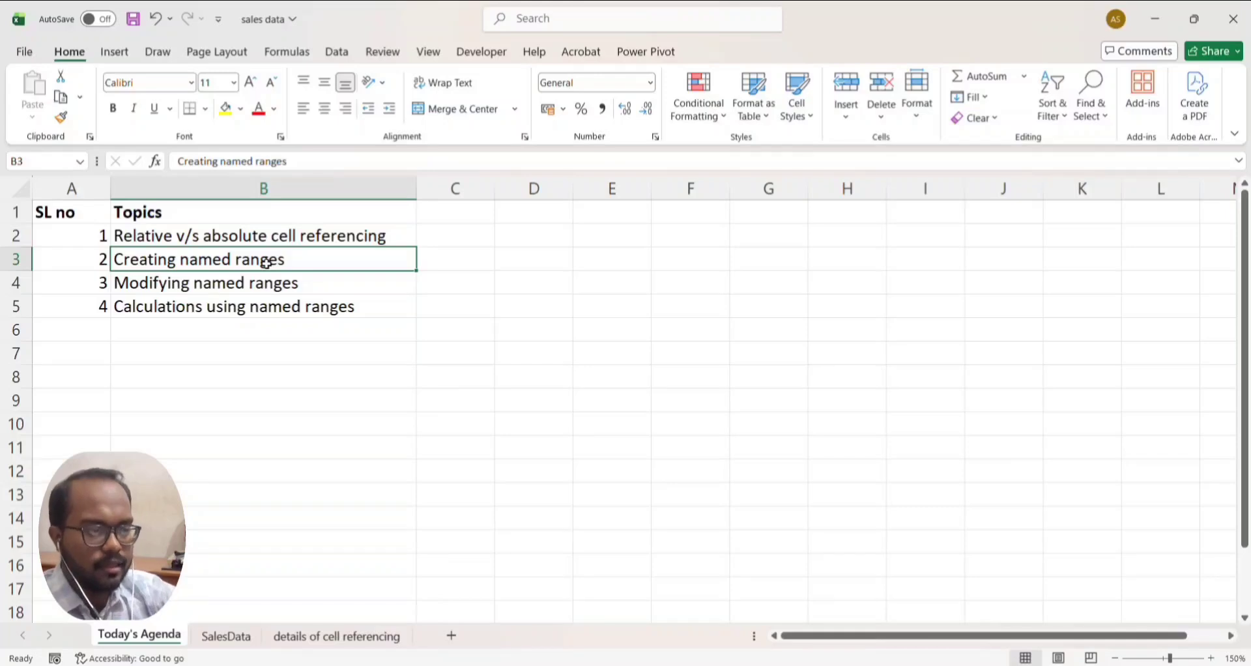
click(271, 287)
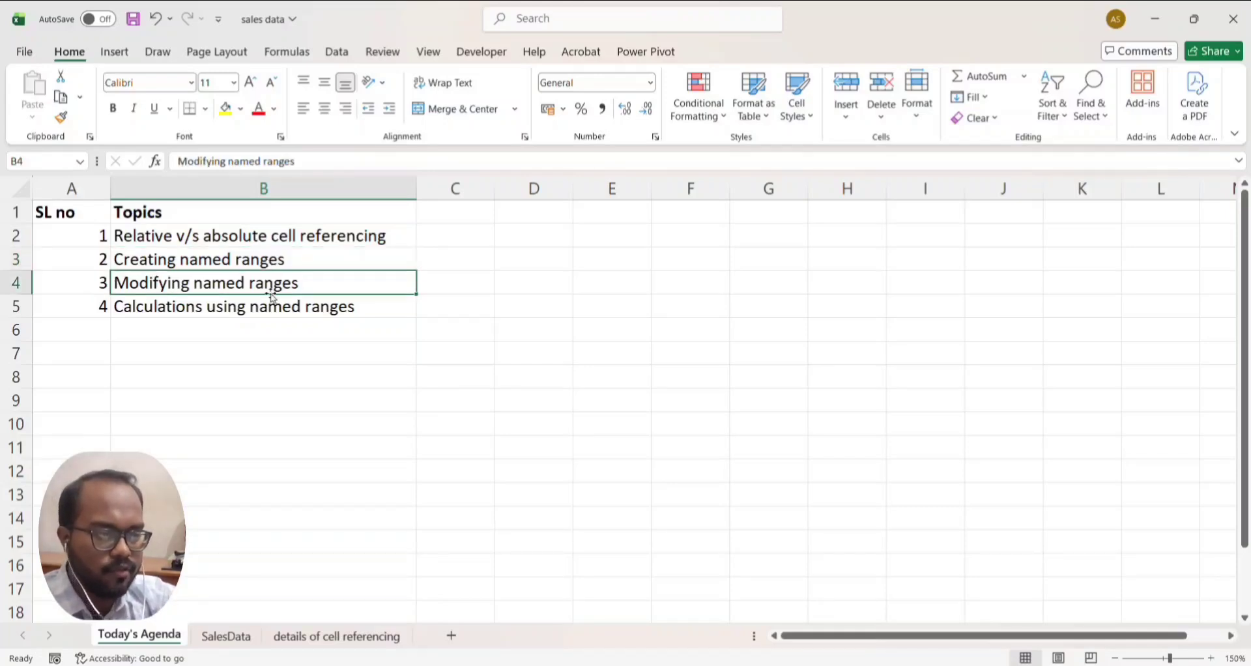
click(274, 306)
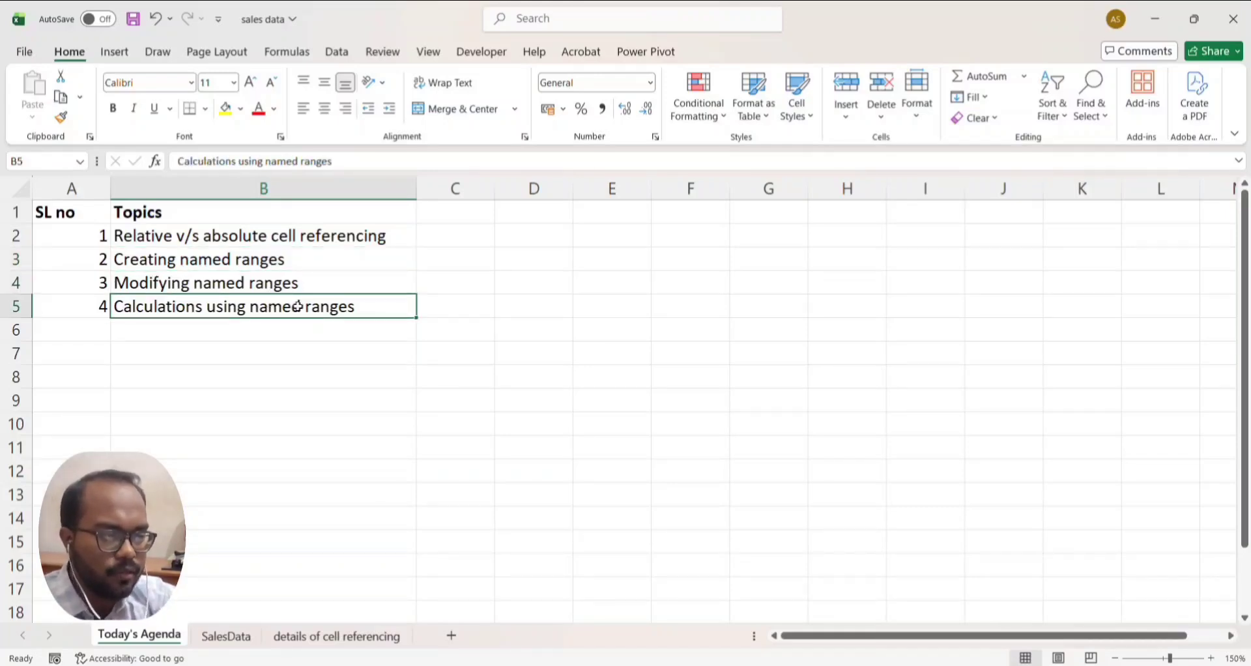
- Examine the column headers from SaleID to UnitPrice on the SalesData sheet and the Discount rate in row 1
click(224, 634)
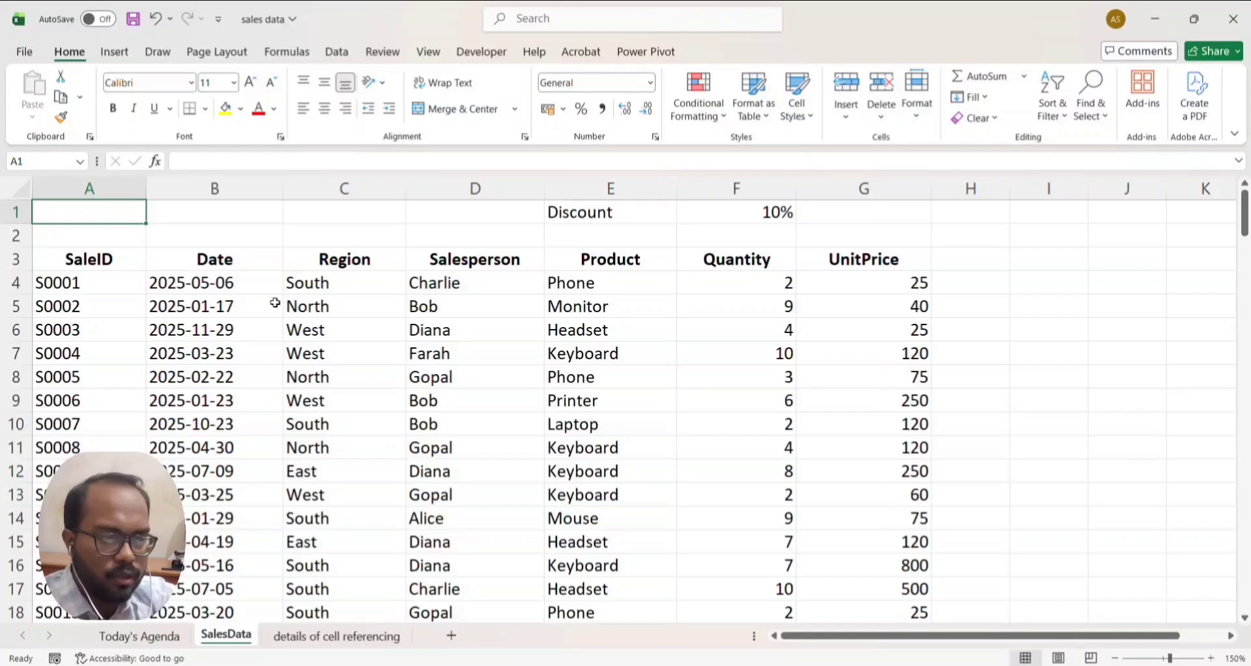
click(81, 261)
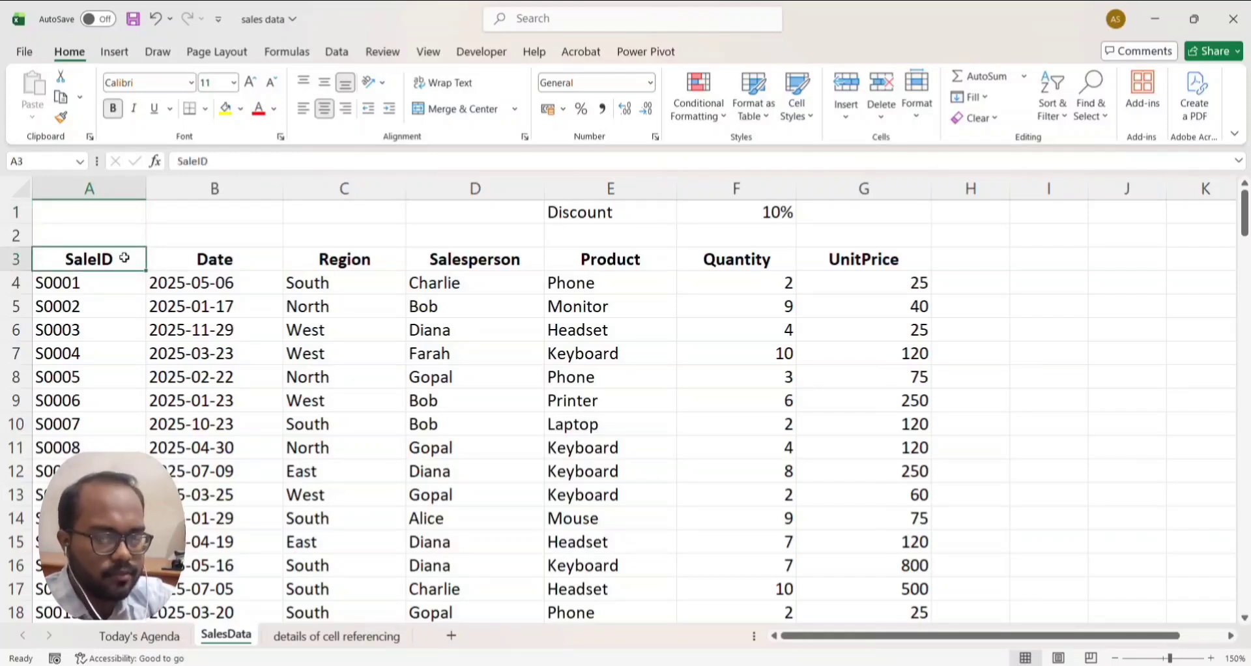
click(256, 255)
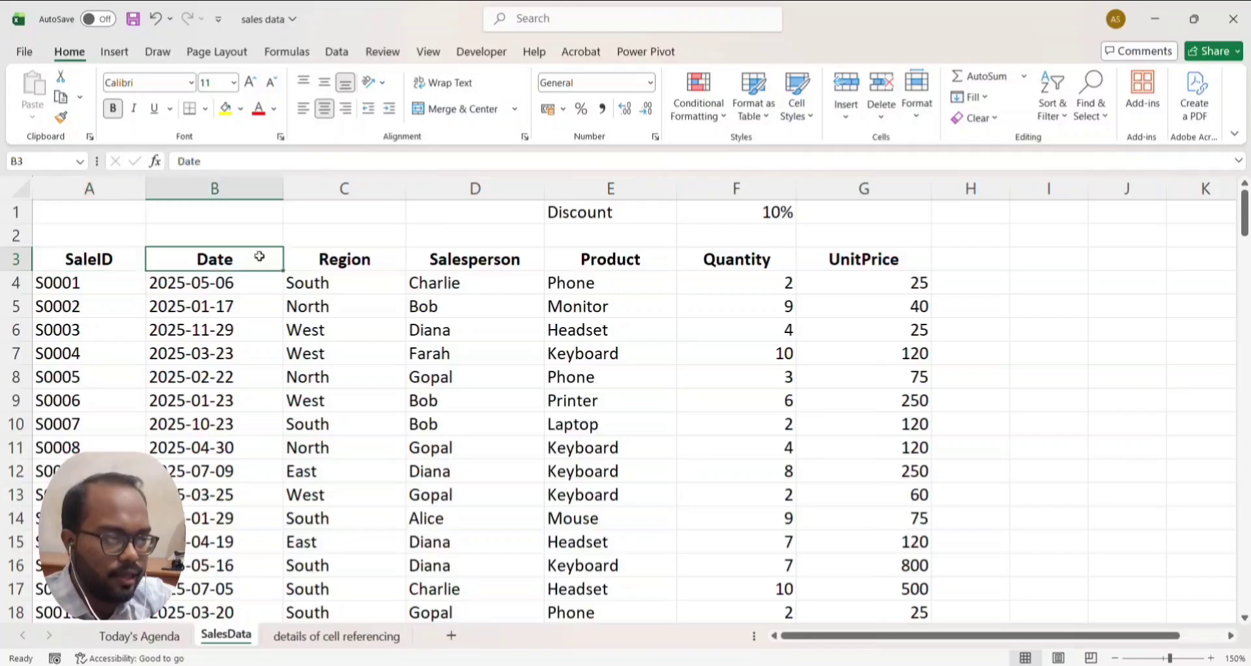
click(354, 255)
click(480, 257)
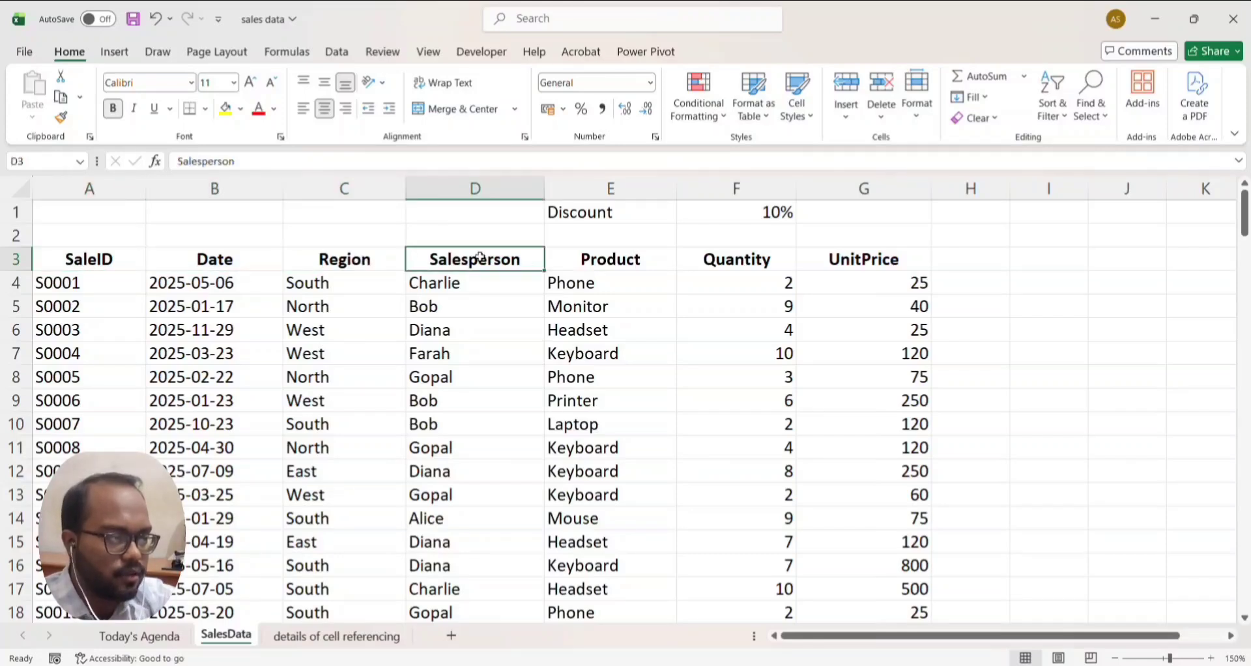
click(610, 257)
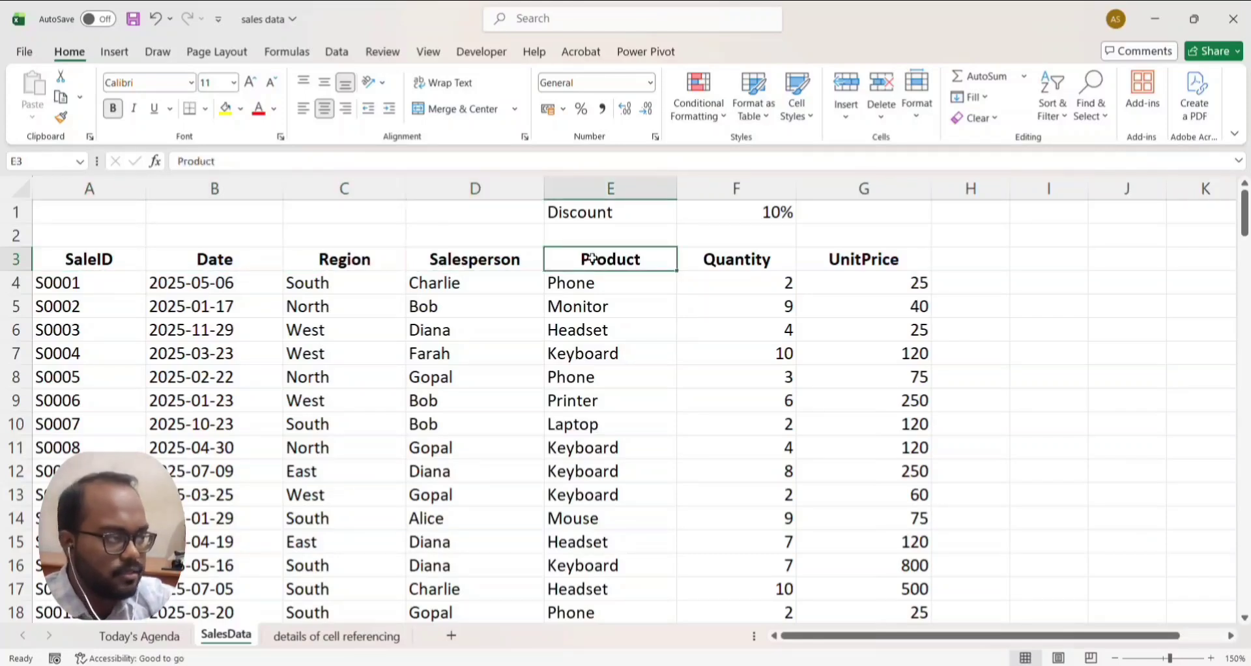
click(740, 258)
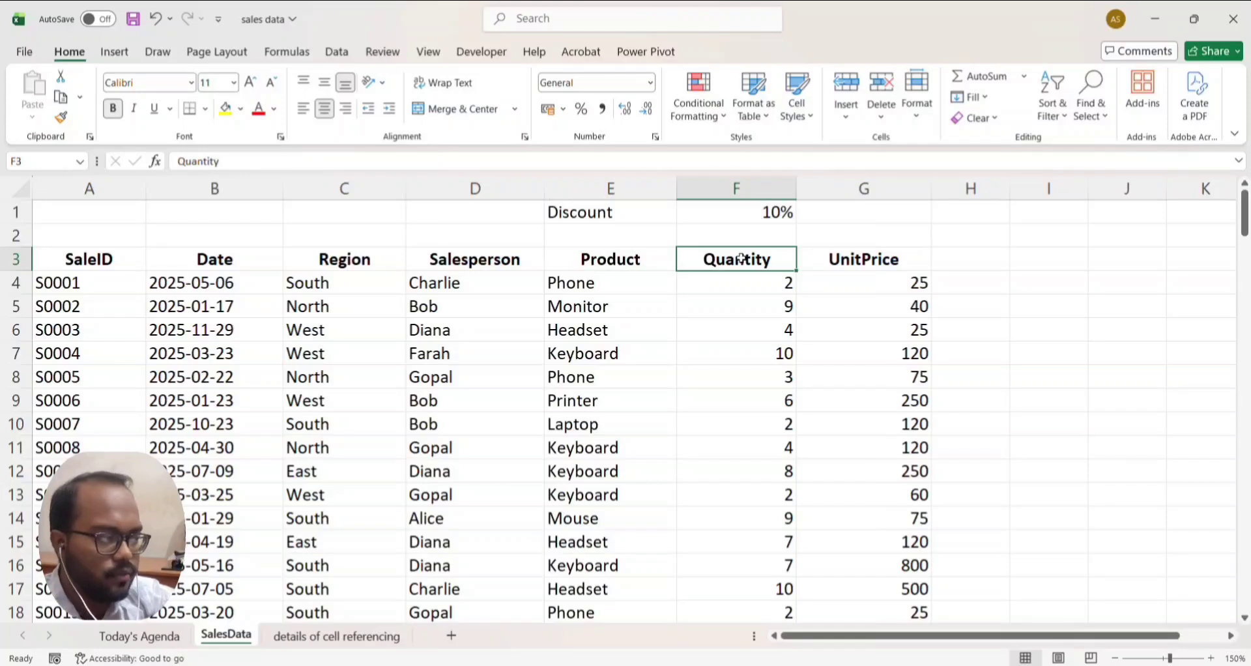
click(837, 258)
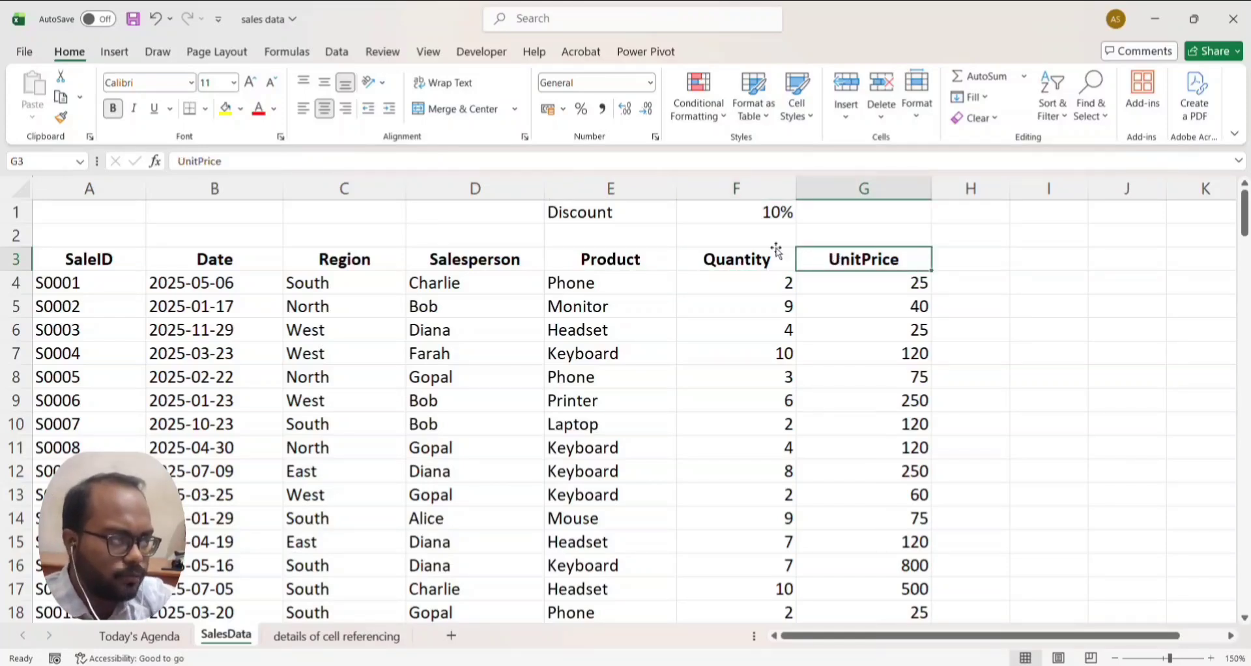
click(609, 212)
click(749, 211)
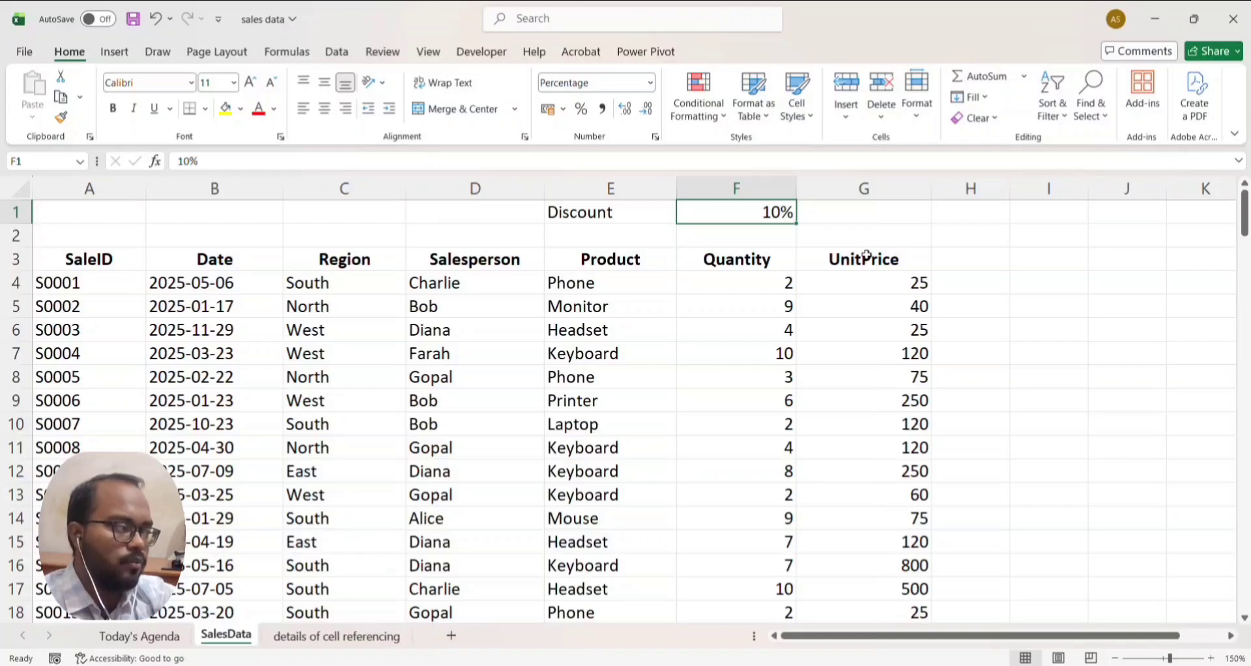
- Calculate the first sale's total in H4 as quantity times unit price with the formula =F4*G4
click(947, 282)
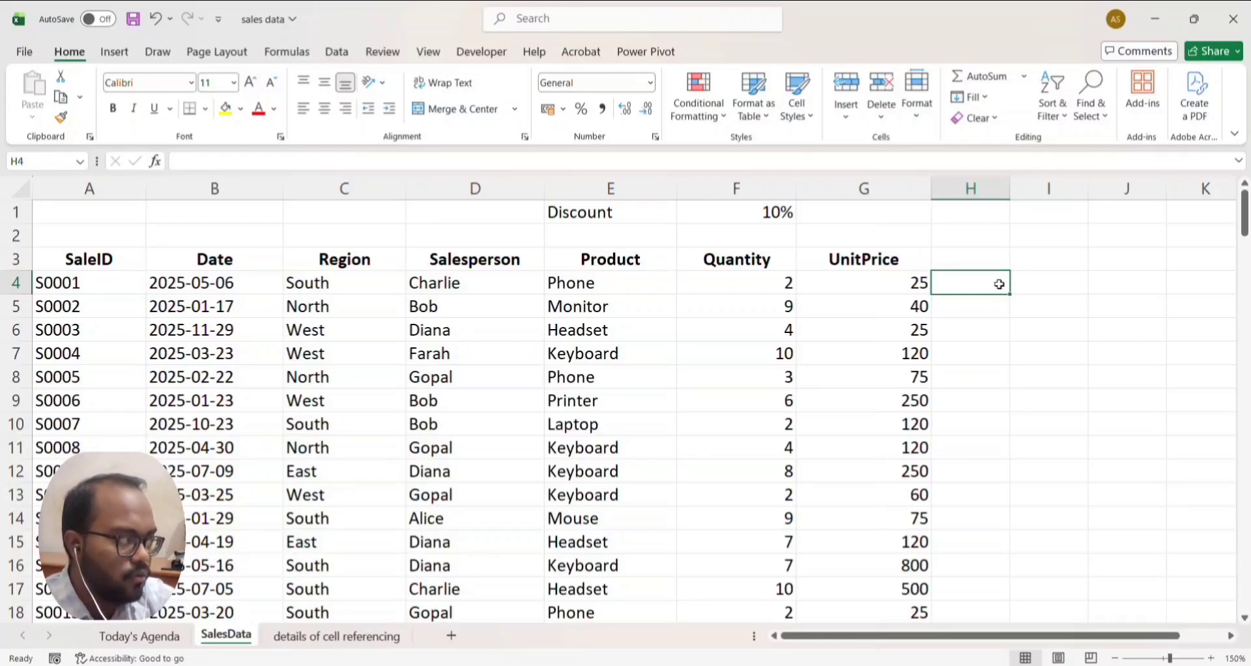
text(=)
click(760, 275)
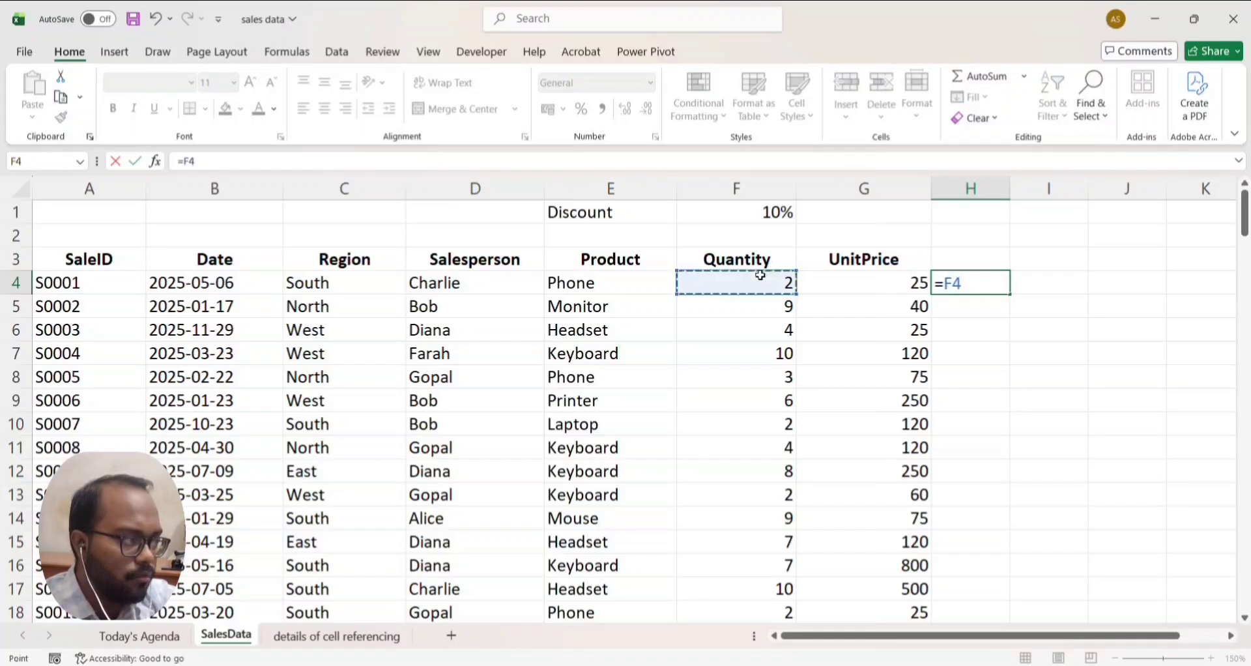
text(*)
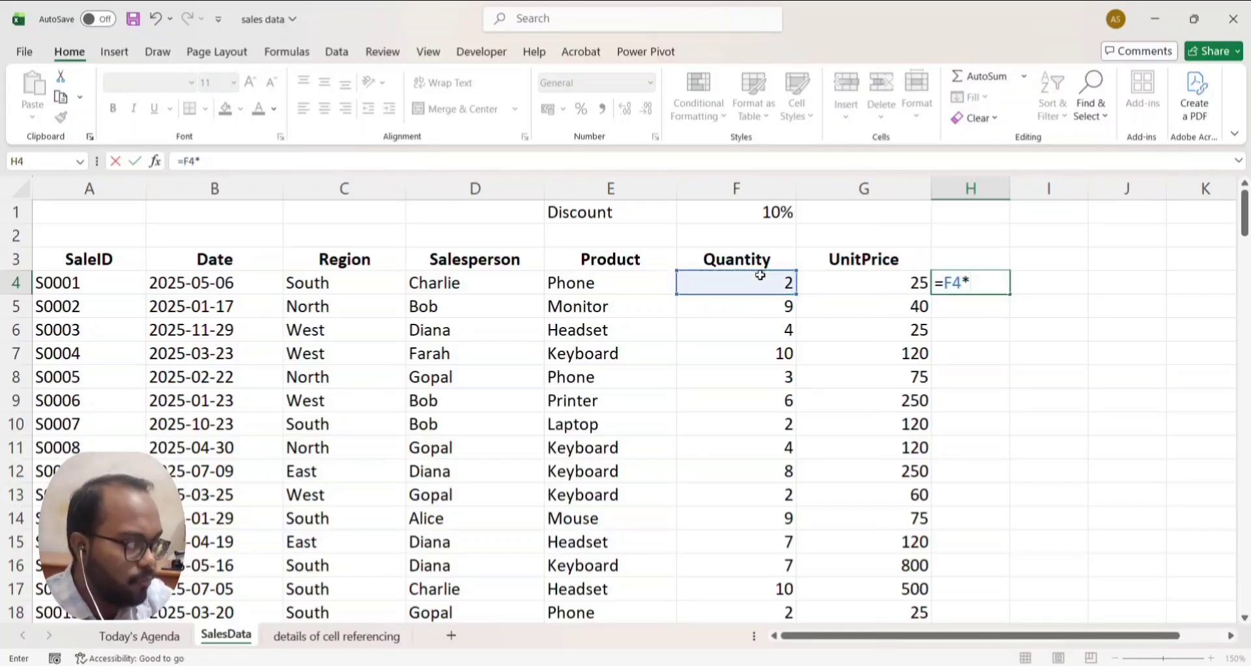
click(871, 300)
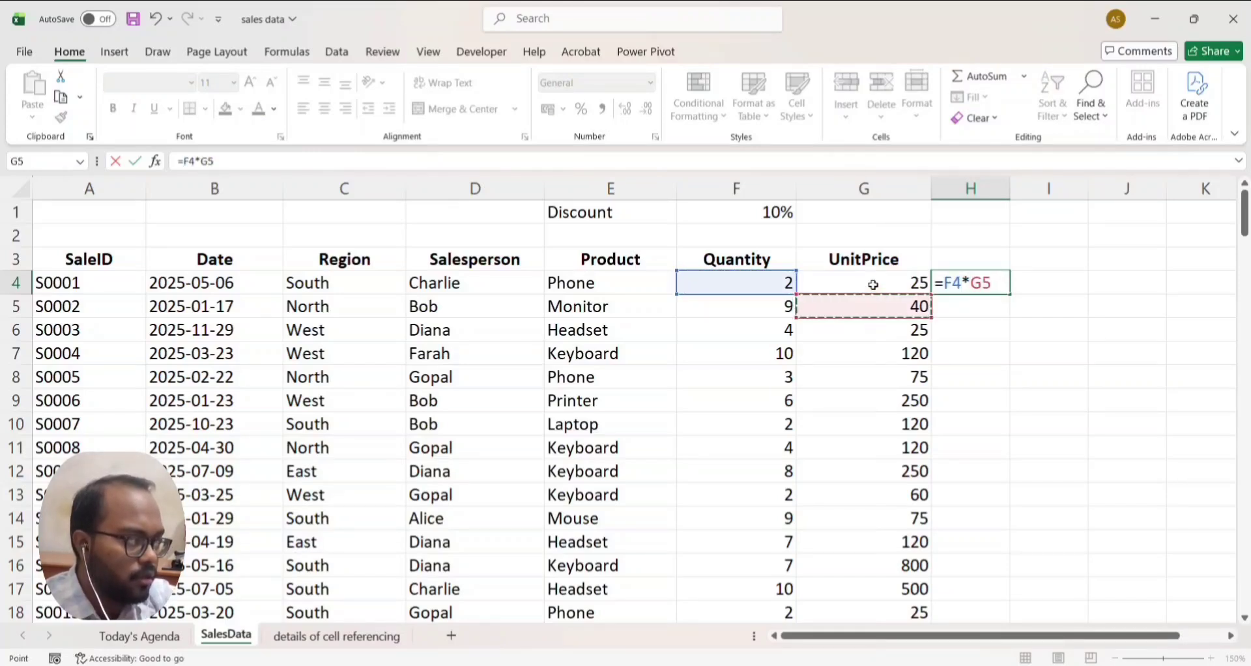
click(873, 285)
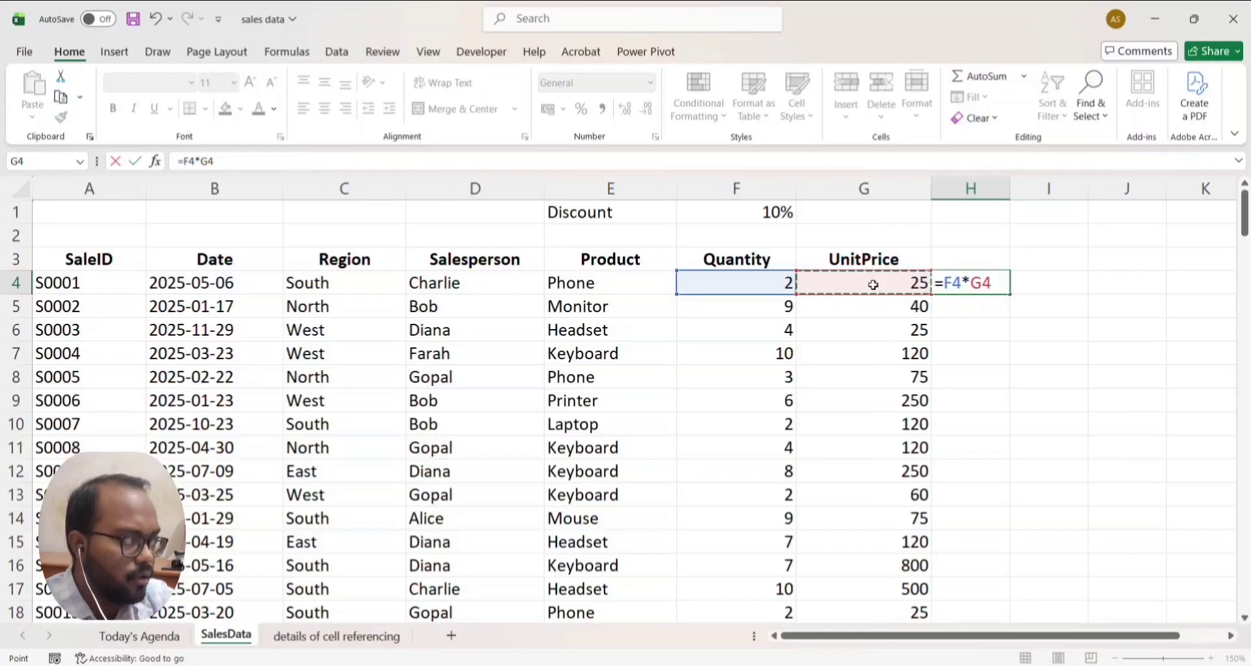
key(Return)
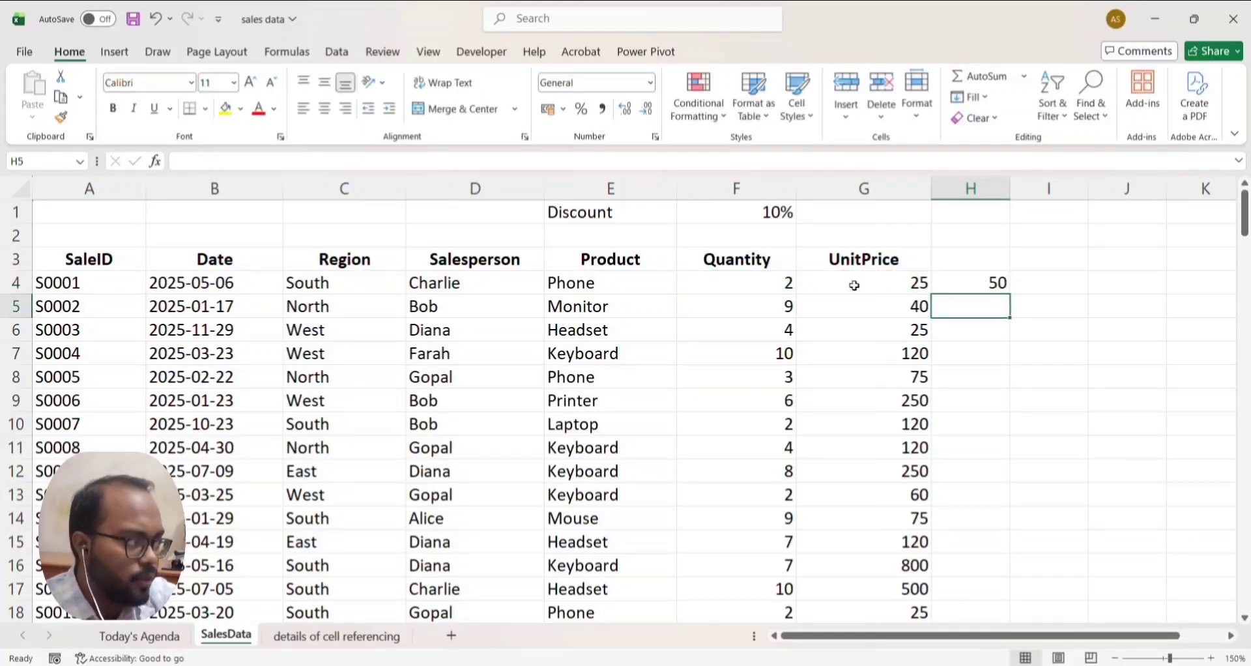
- Fill the H4 formula down column H for all sales rows
click(976, 287)
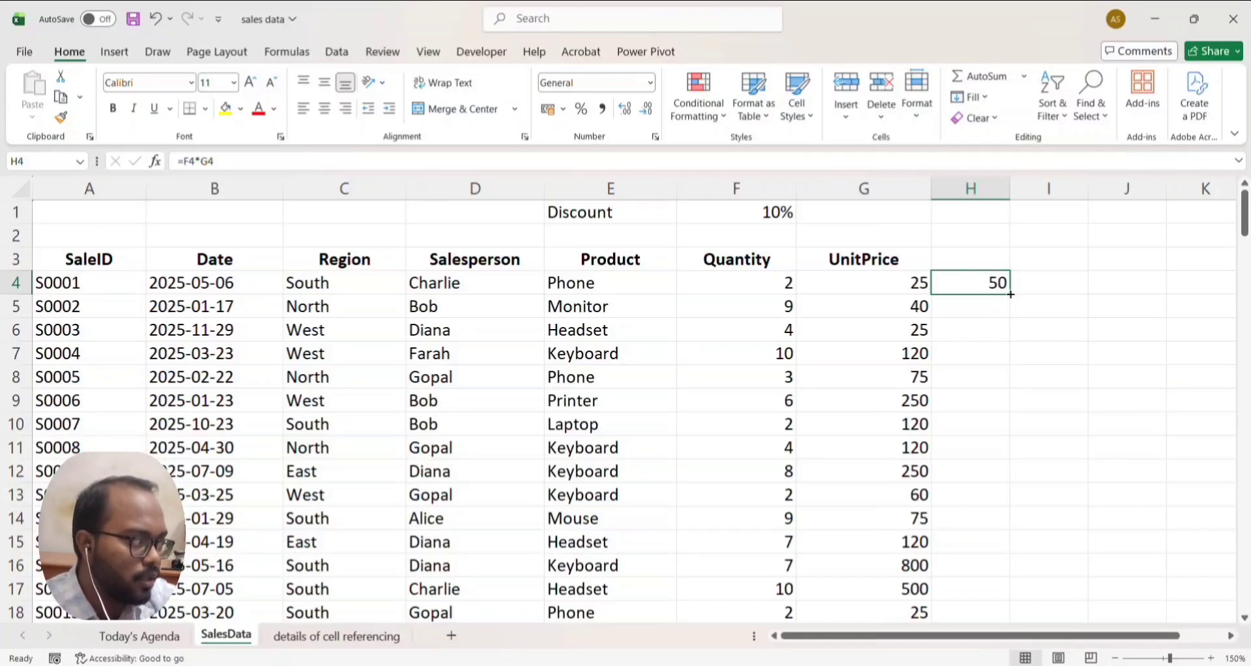
drag(1012, 295, 1011, 294)
double_click(1011, 294)
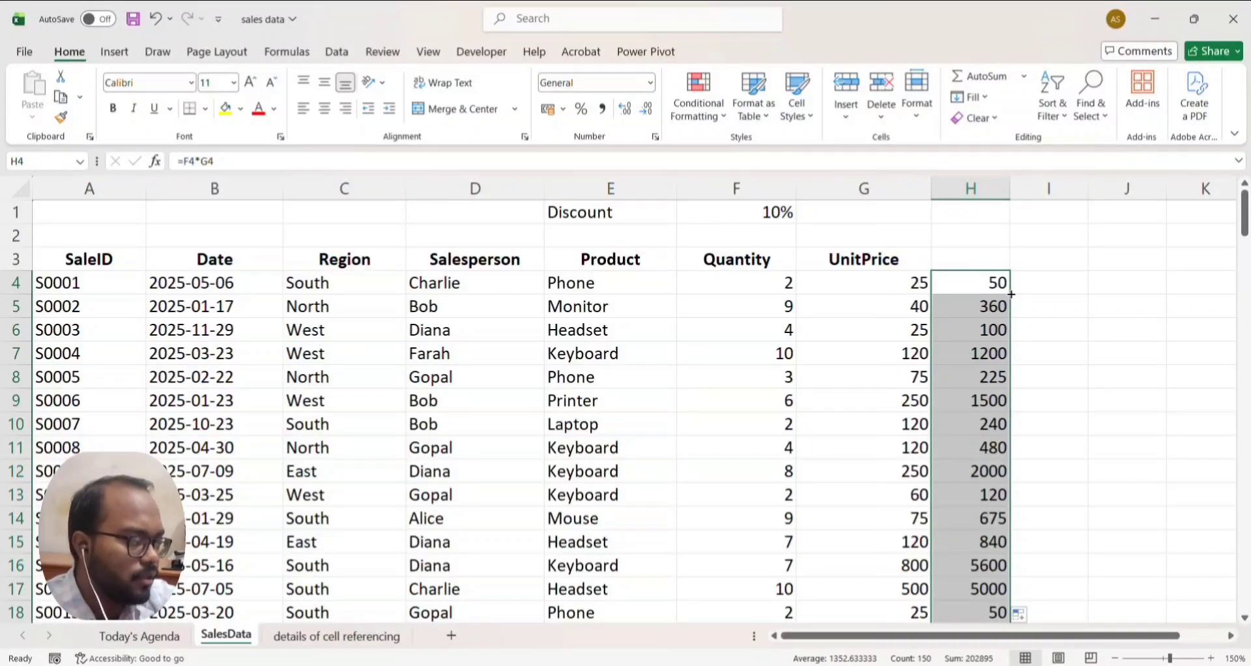
- Enter the header "Total amount" in H3 and fit the width of column H to its contents
click(971, 258)
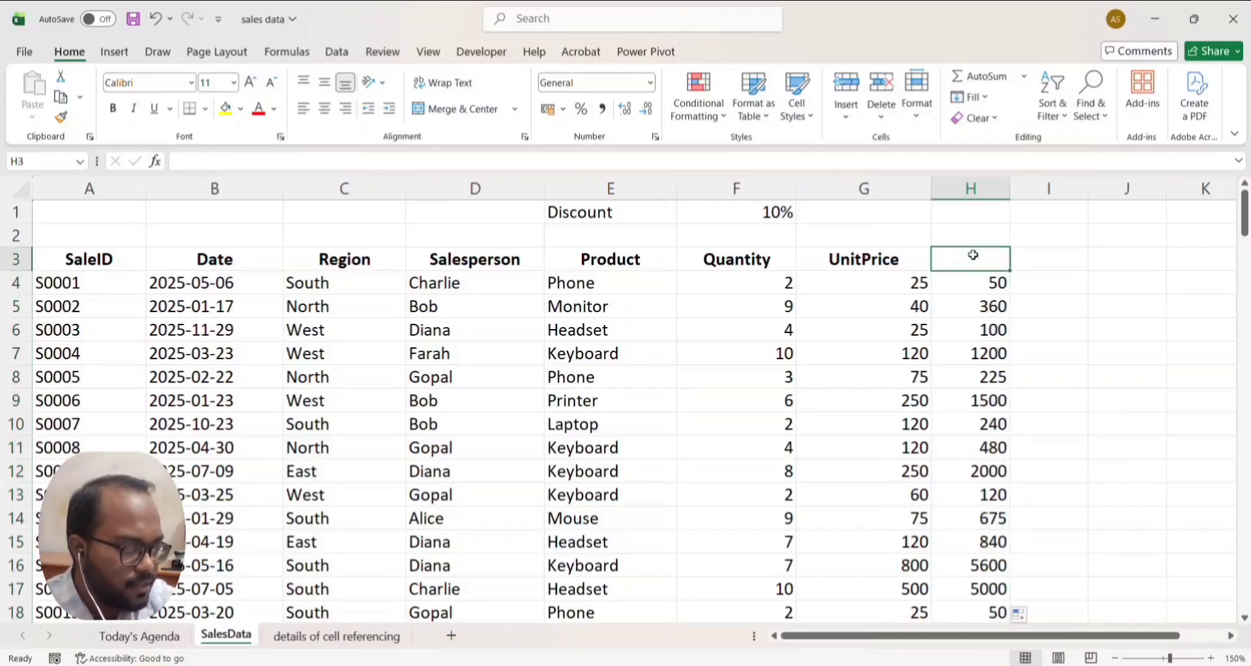
text(Total)
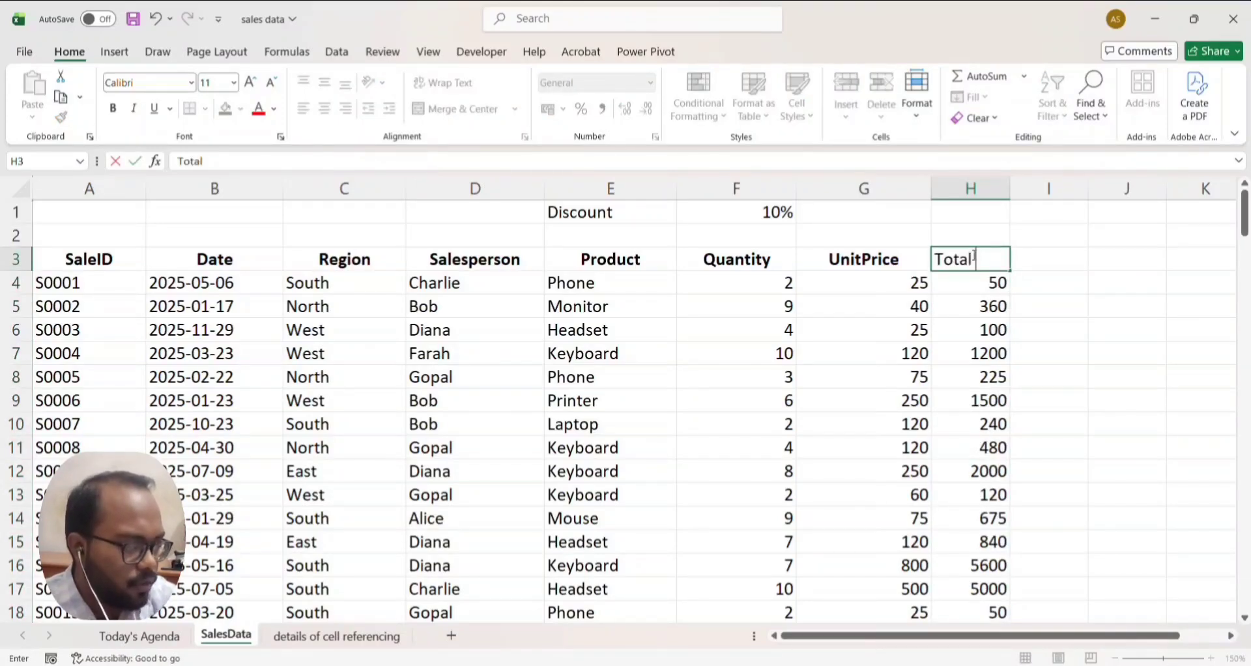
text( amount)
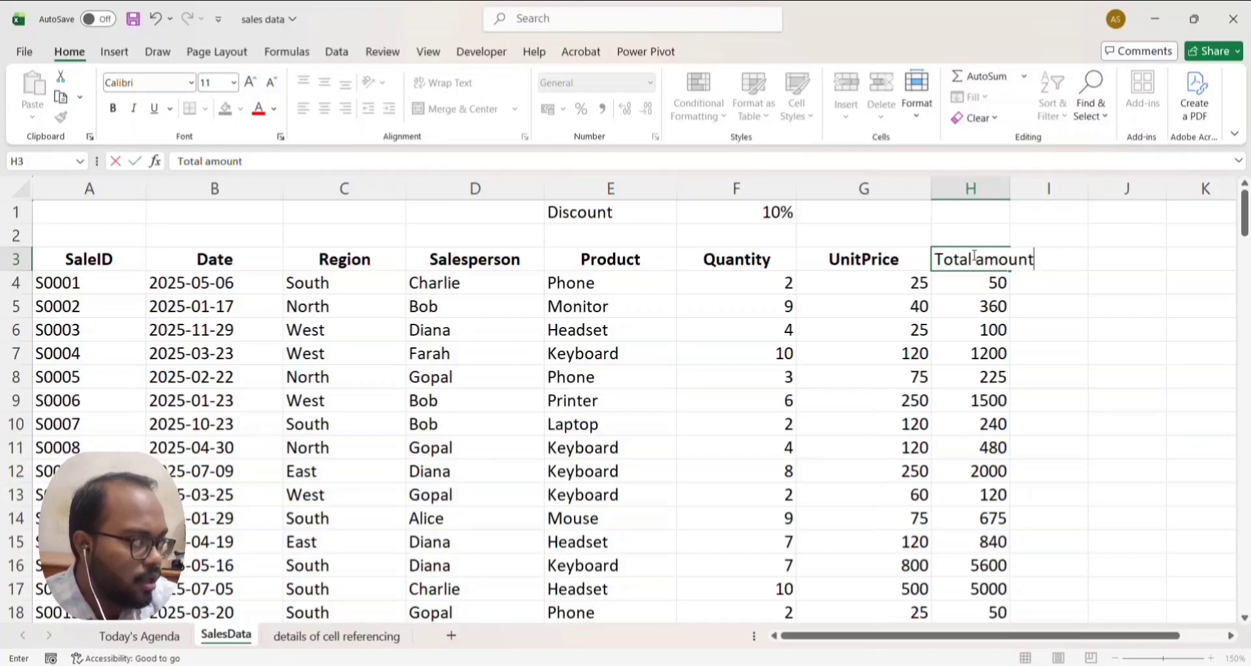
click(1036, 224)
double_click(1010, 188)
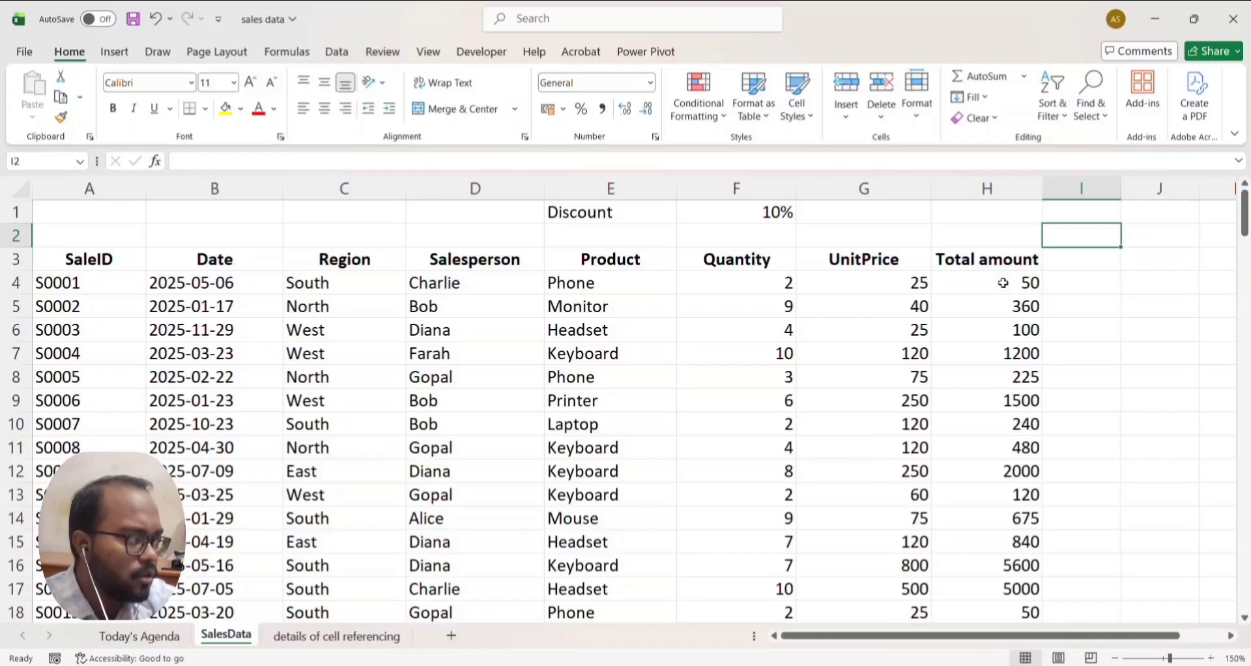
- Calculate the first sale's discount in I4 with the relative formula =H4*F1 and fill it down column I
click(1076, 289)
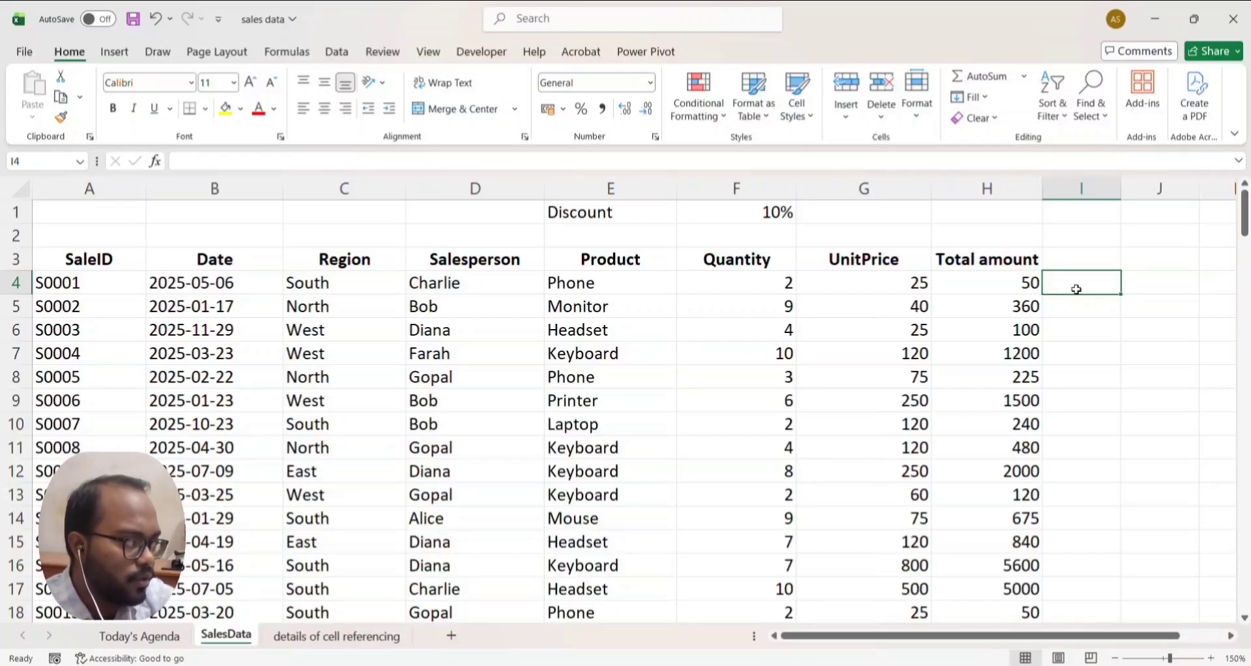
text(=)
click(1003, 283)
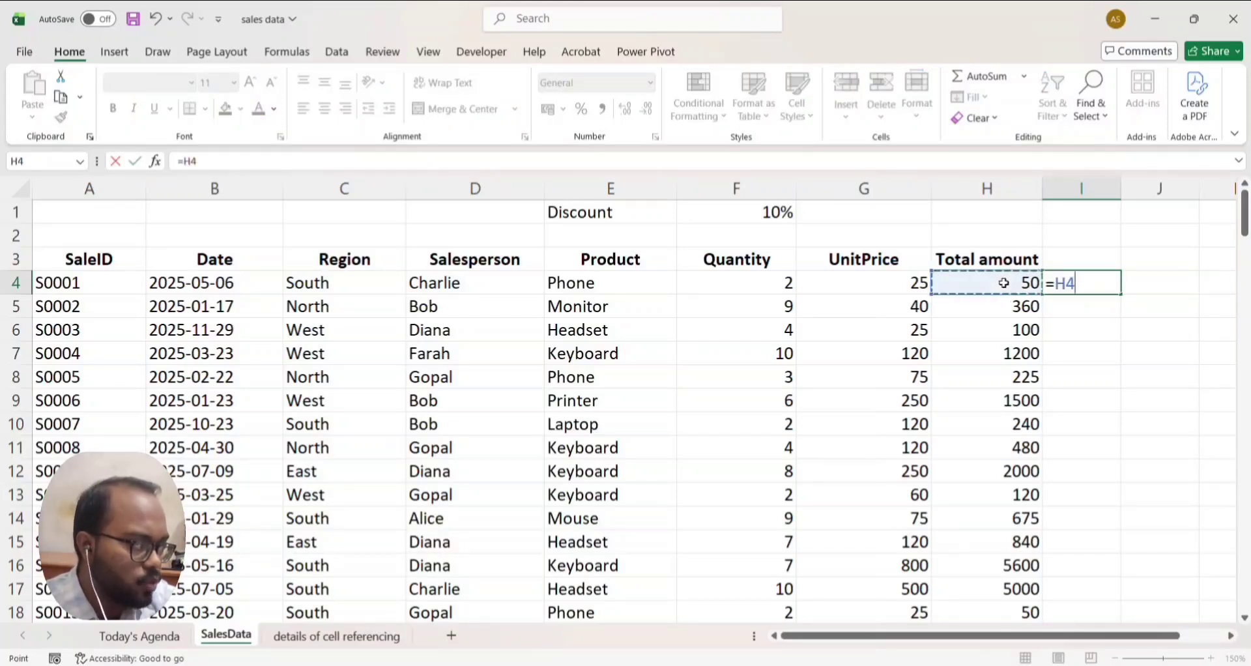
text(*)
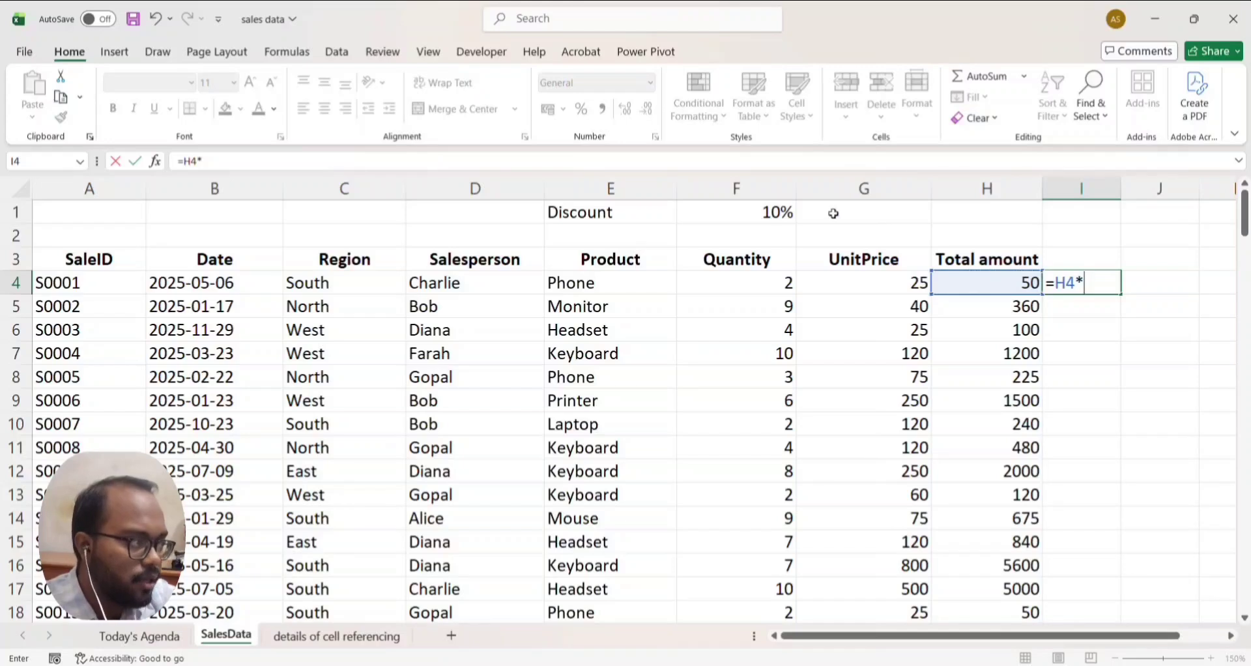
click(767, 214)
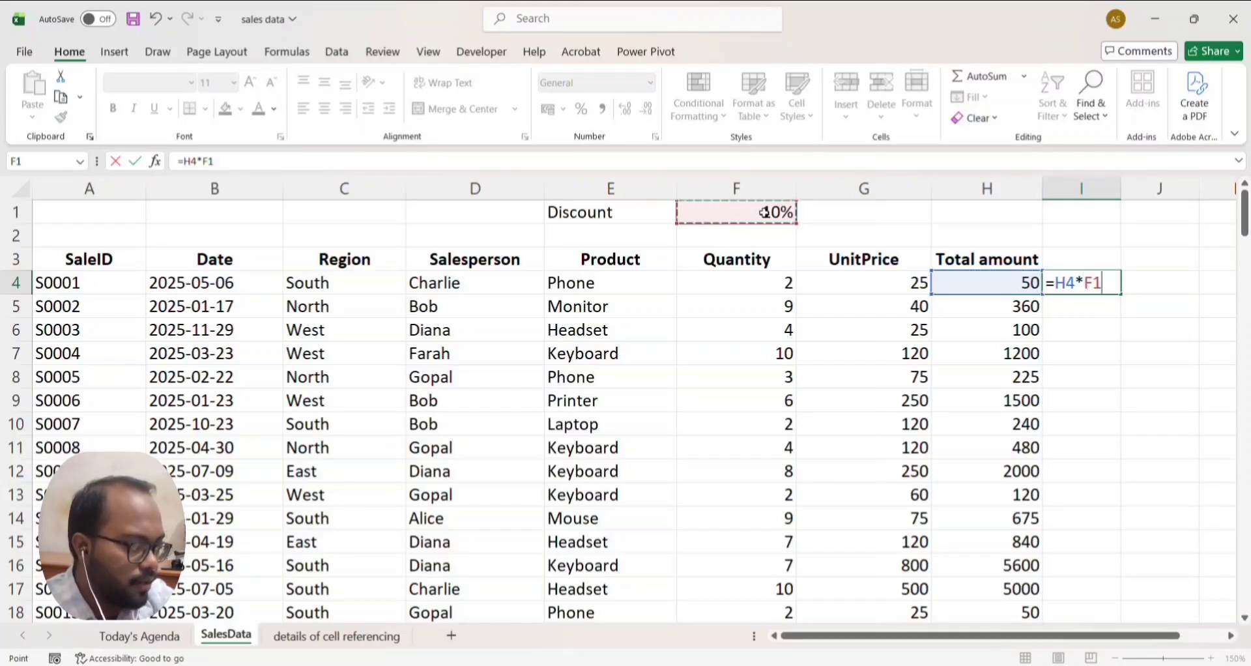
key(Return)
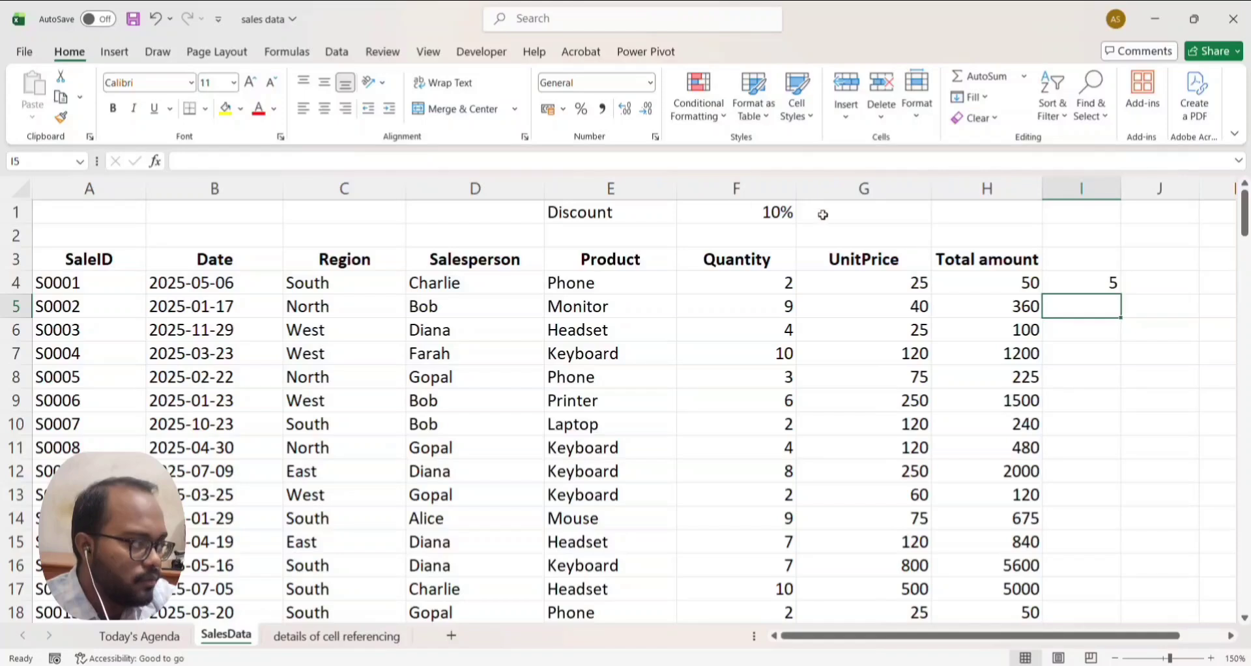
click(1085, 280)
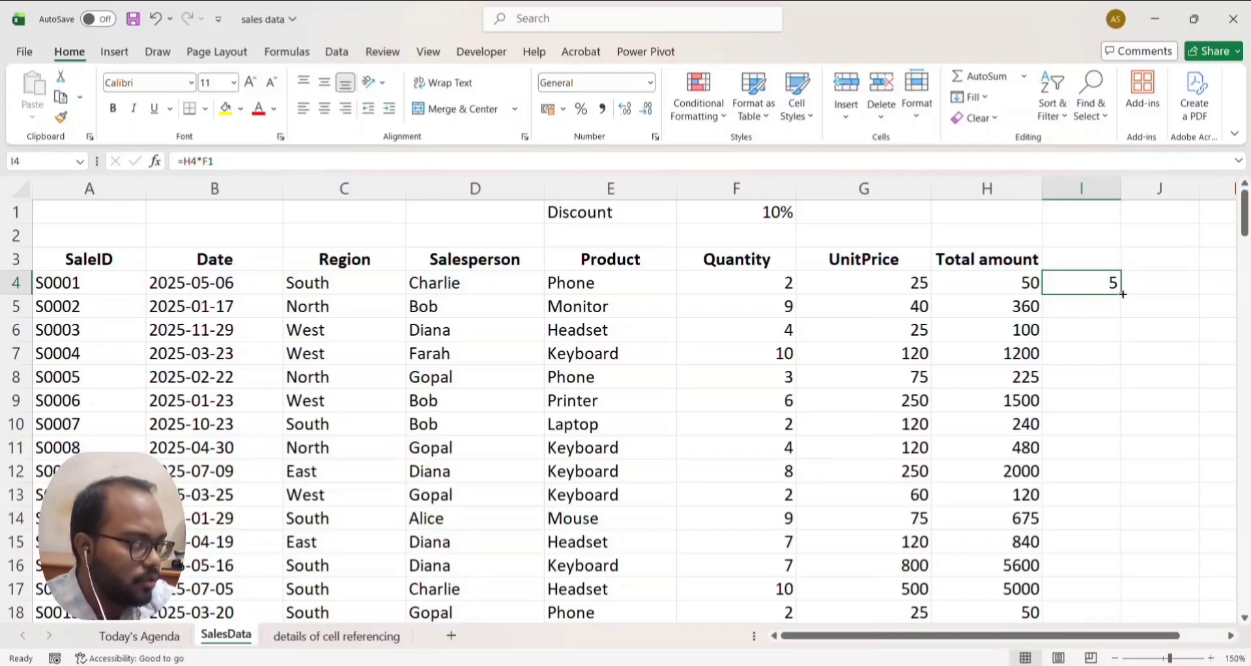
double_click(1122, 294)
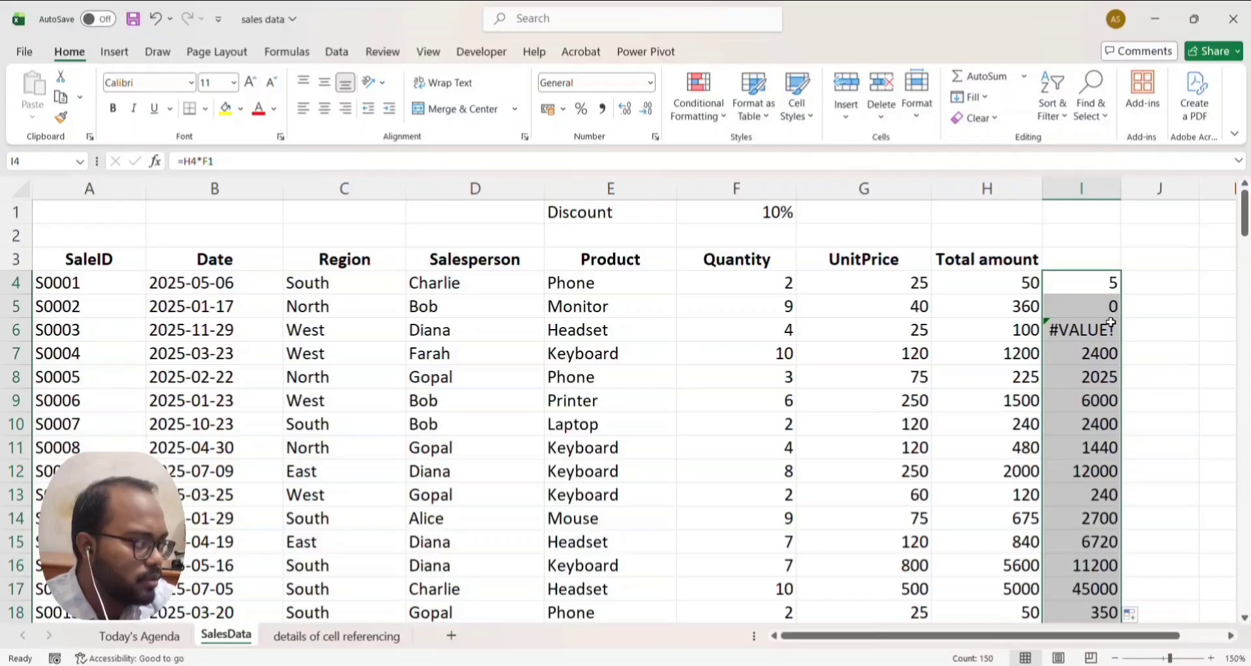
- Examine the filled discount results in column I, starting with the I5 formula and continuing through the rows below
click(1092, 308)
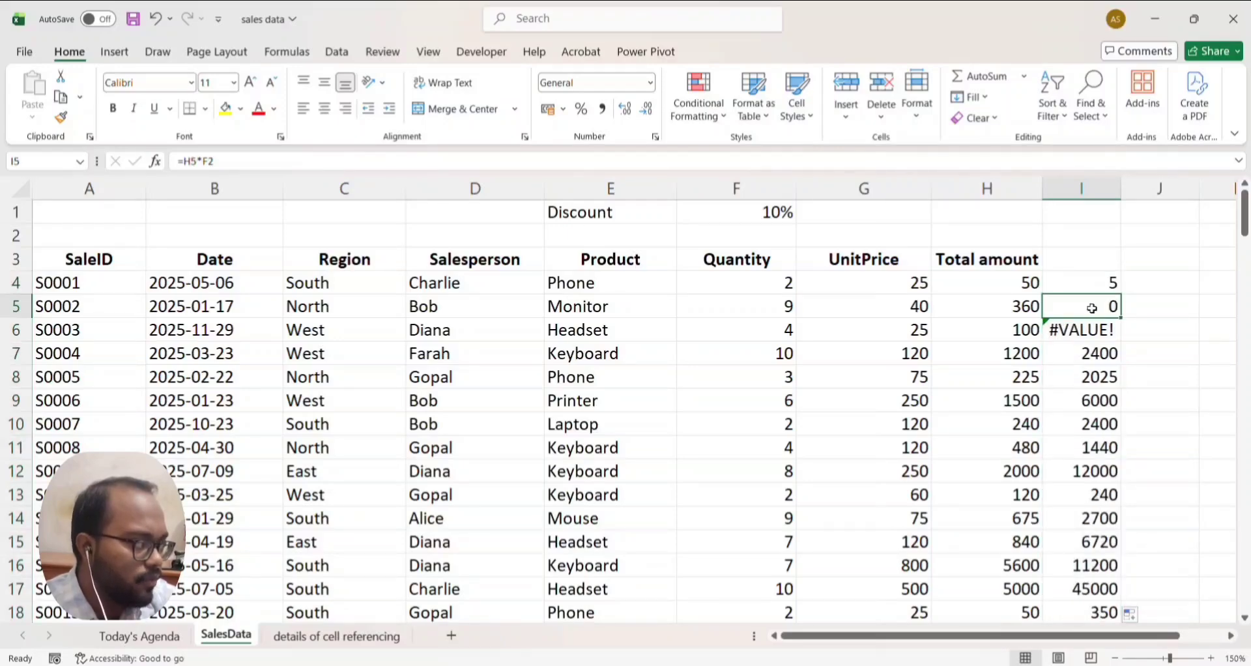
scroll(1092, 488, down, 1)
scroll(1091, 487, down, 4)
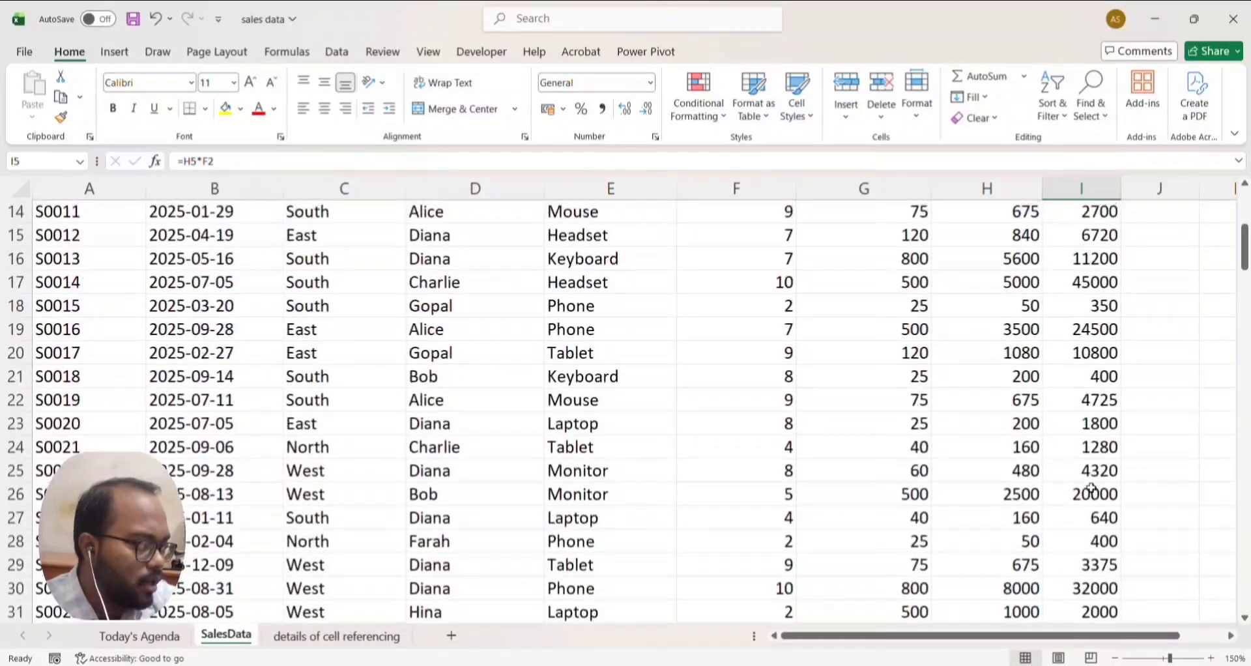
scroll(1089, 482, up, 5)
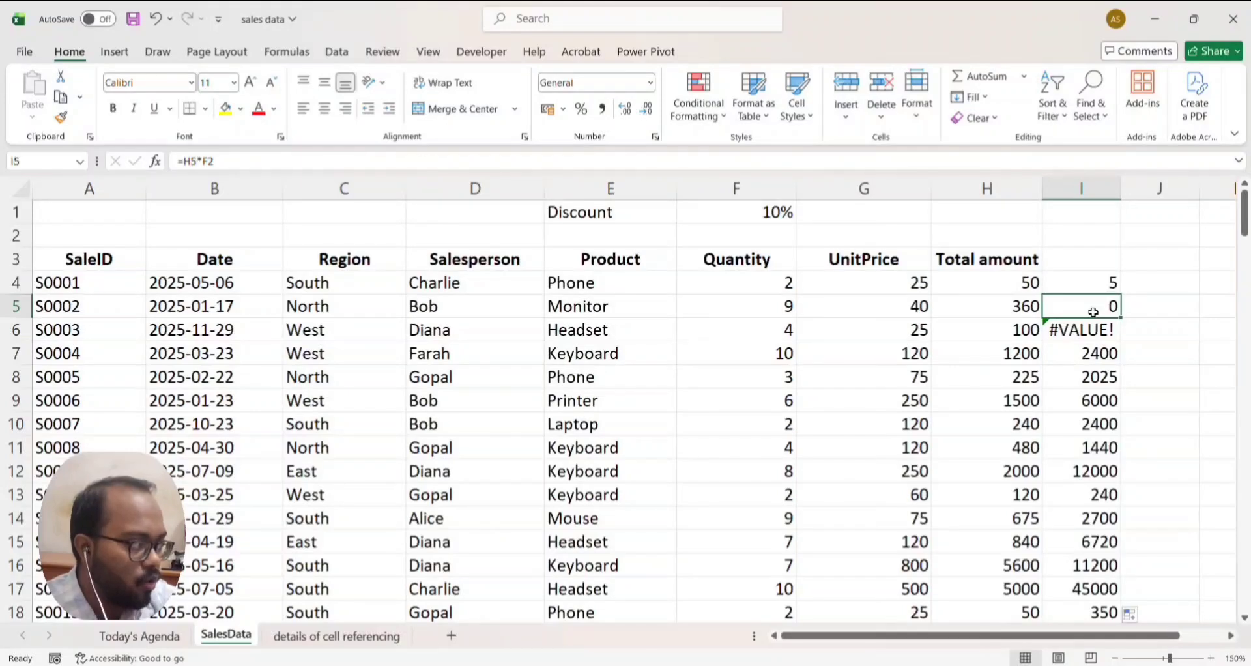
- Inspect the Total amount formulas in H4, H5 and H6 to see how their relative references shift row by row
double_click(1027, 289)
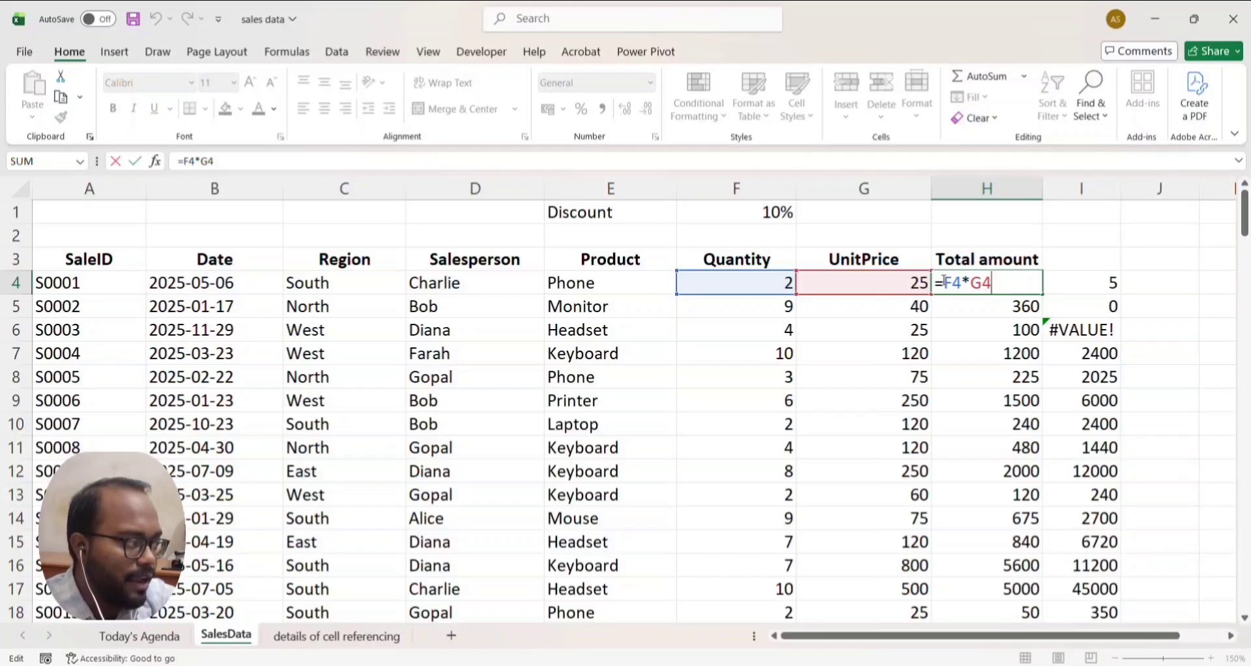
key(Return)
double_click(985, 305)
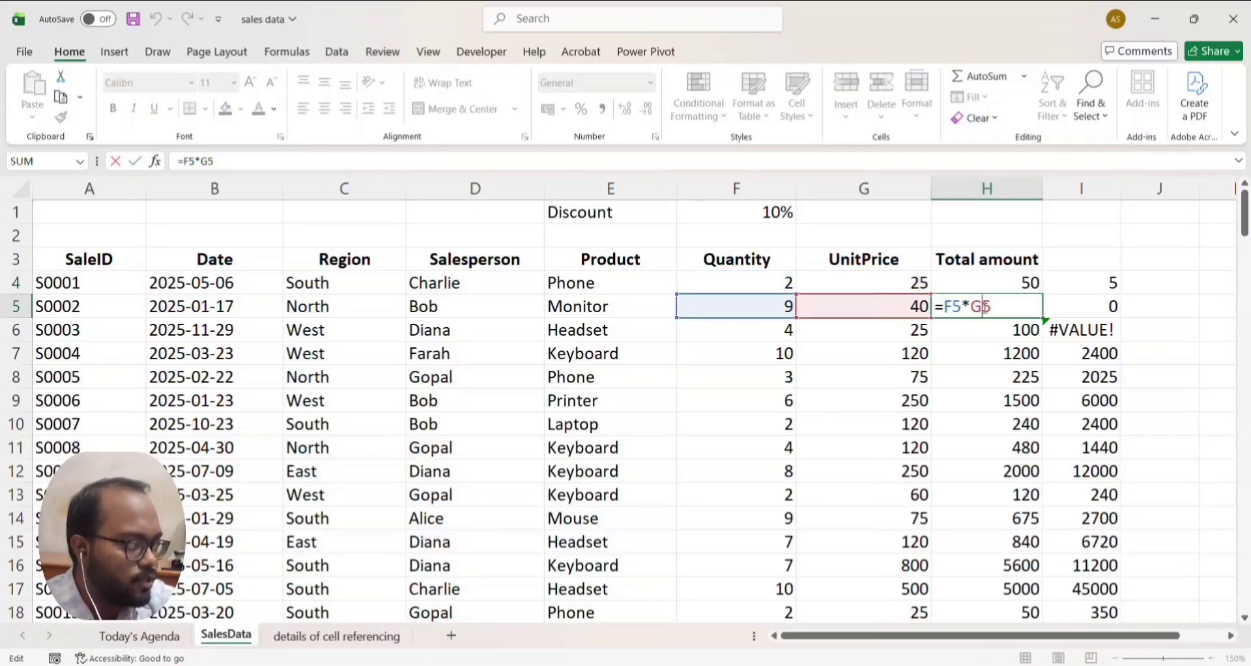
key(Return)
double_click(1014, 327)
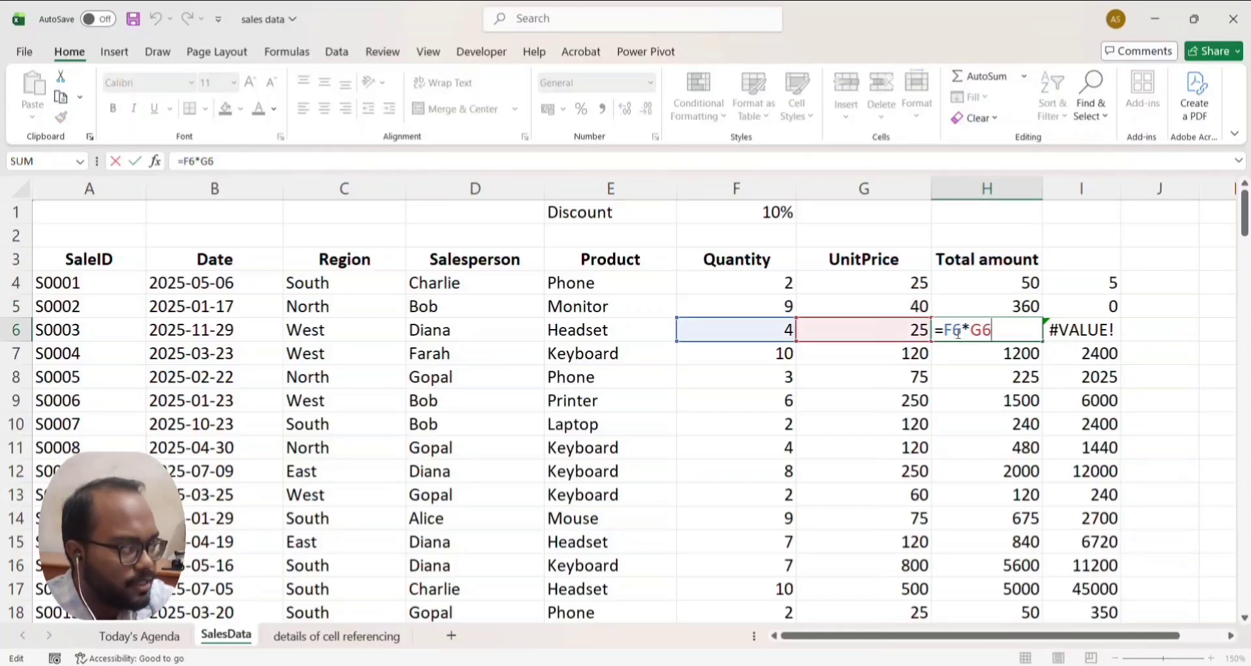
- Inspect the discount formulas in I4, I5 and I6 to trace which cell each uses as the discount rate
click(1082, 280)
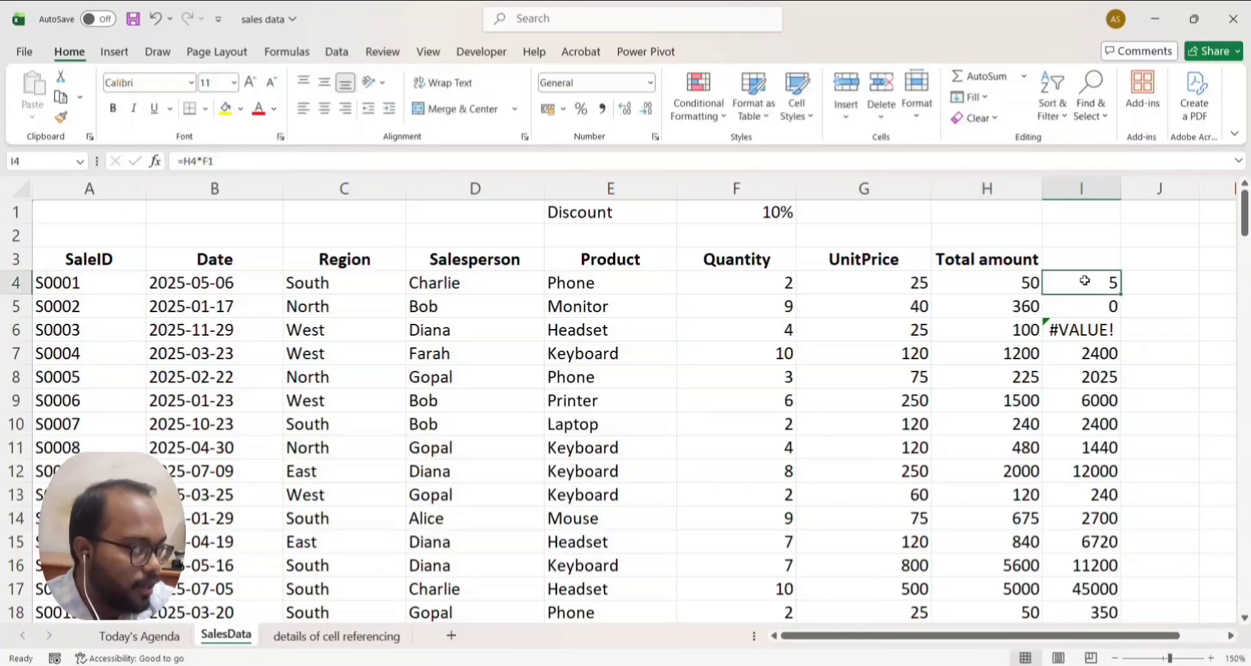
double_click(1086, 282)
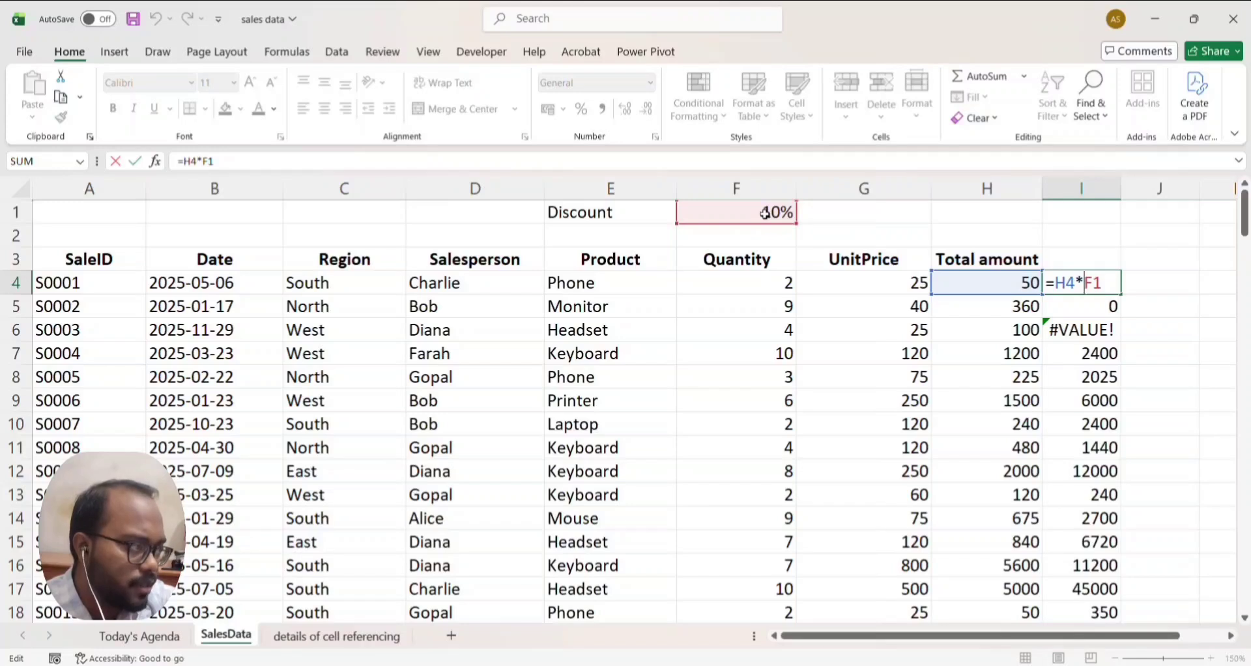
click(1066, 306)
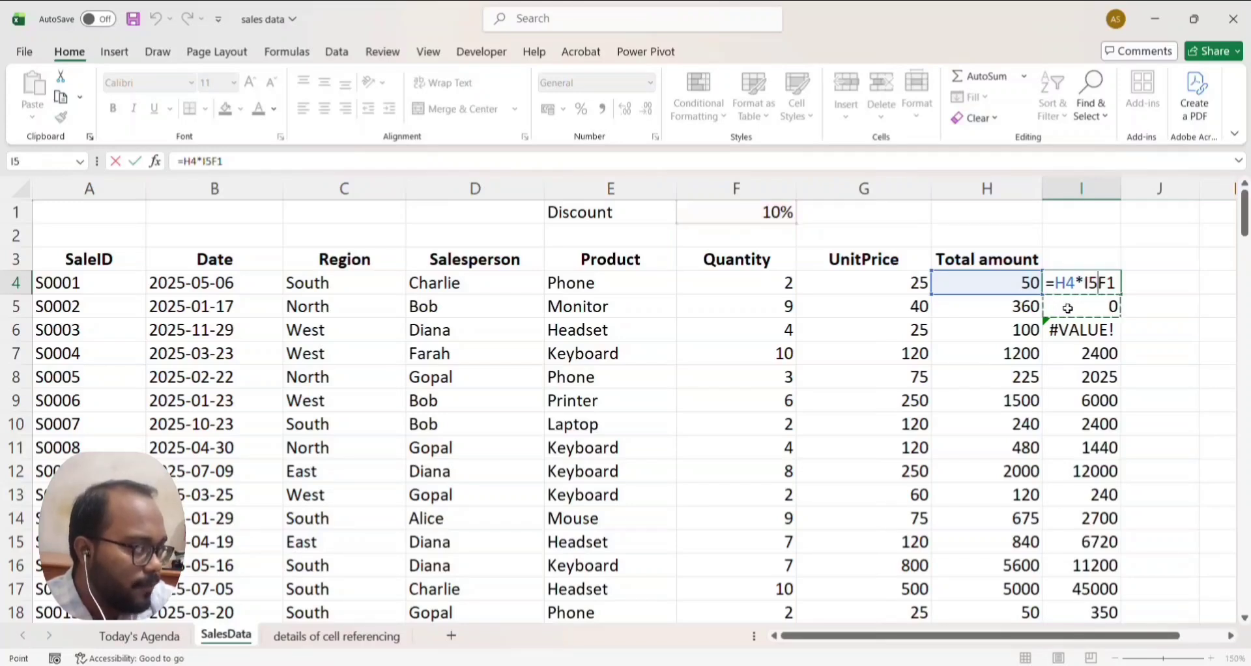
key(BackSpace)
key(BackSpace)
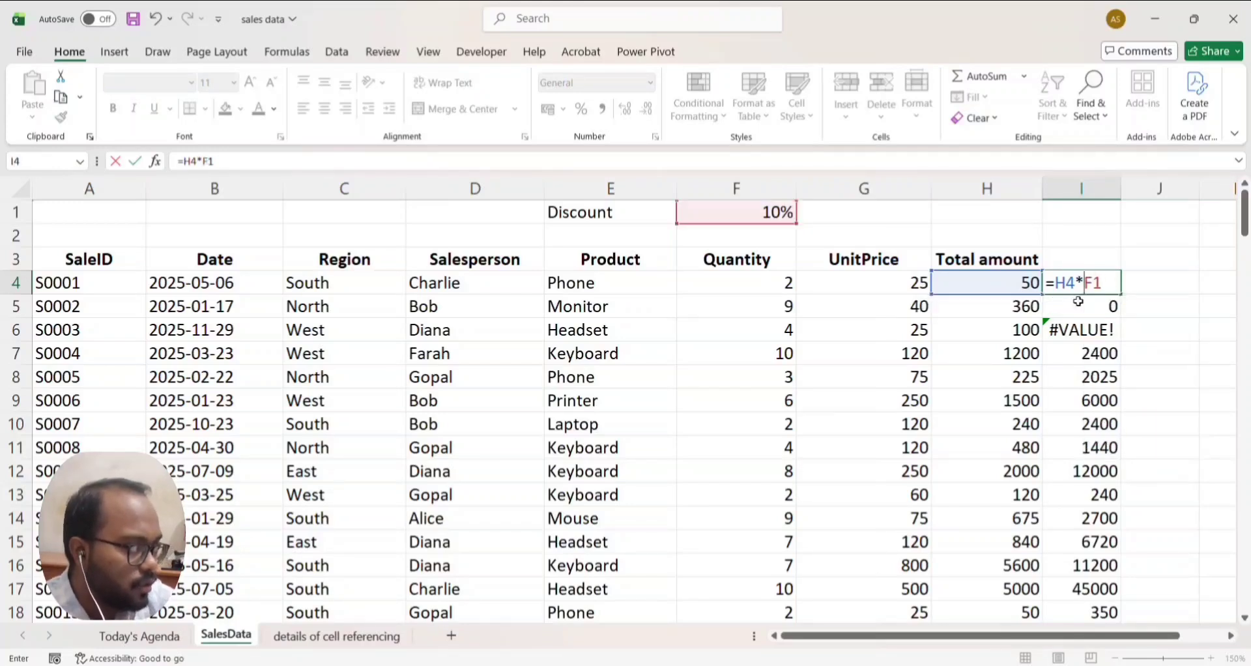
key(Return)
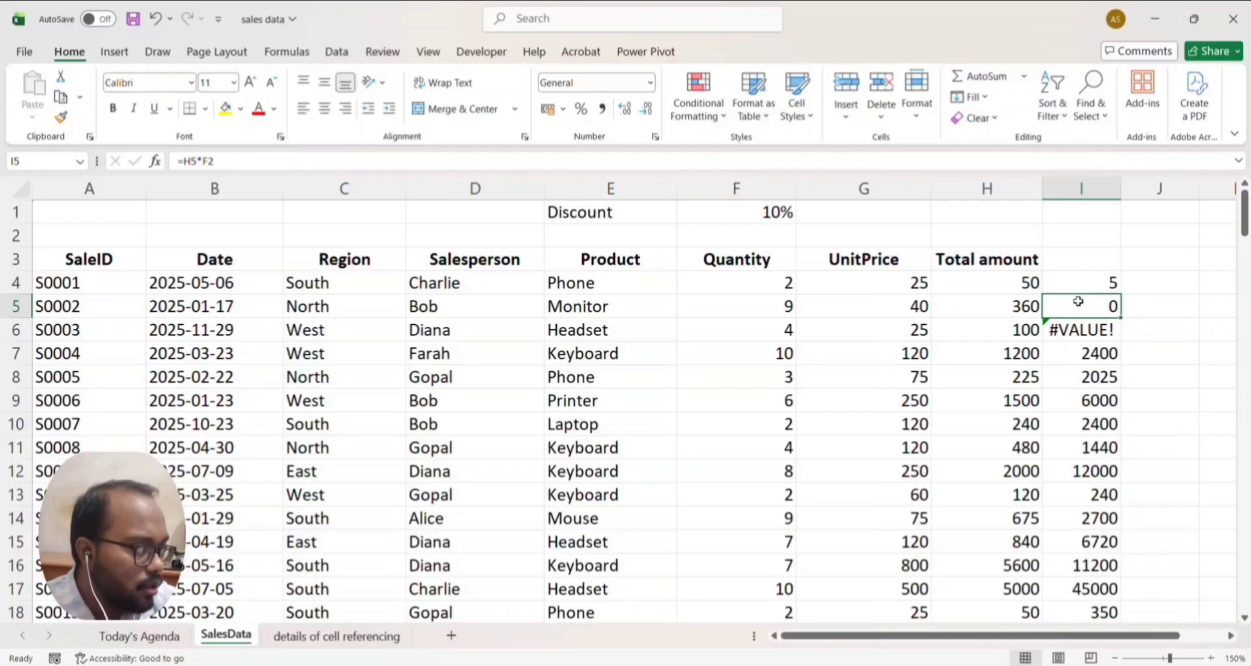
double_click(1079, 302)
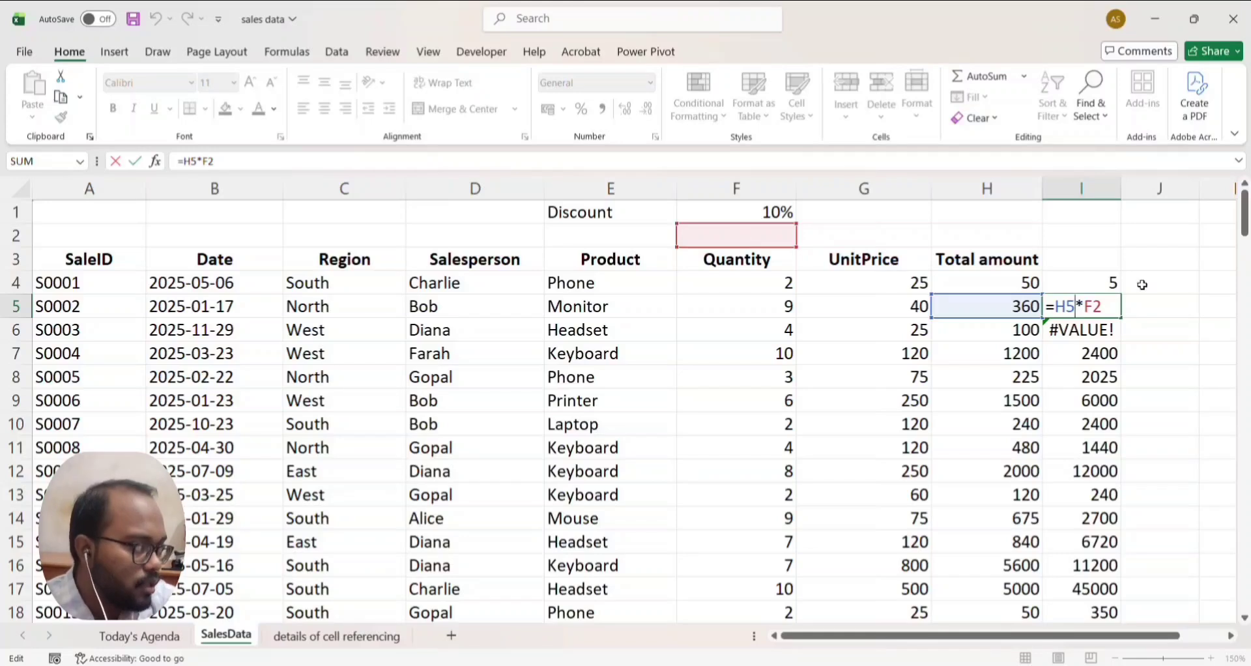
click(1094, 330)
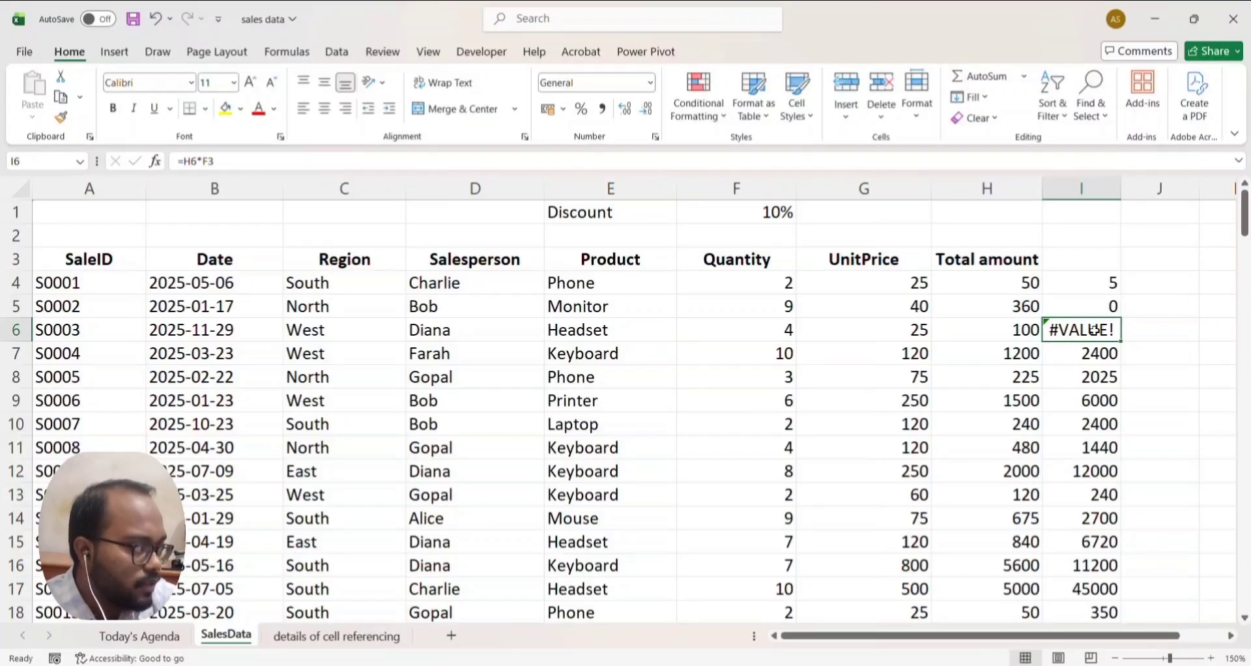
double_click(1094, 330)
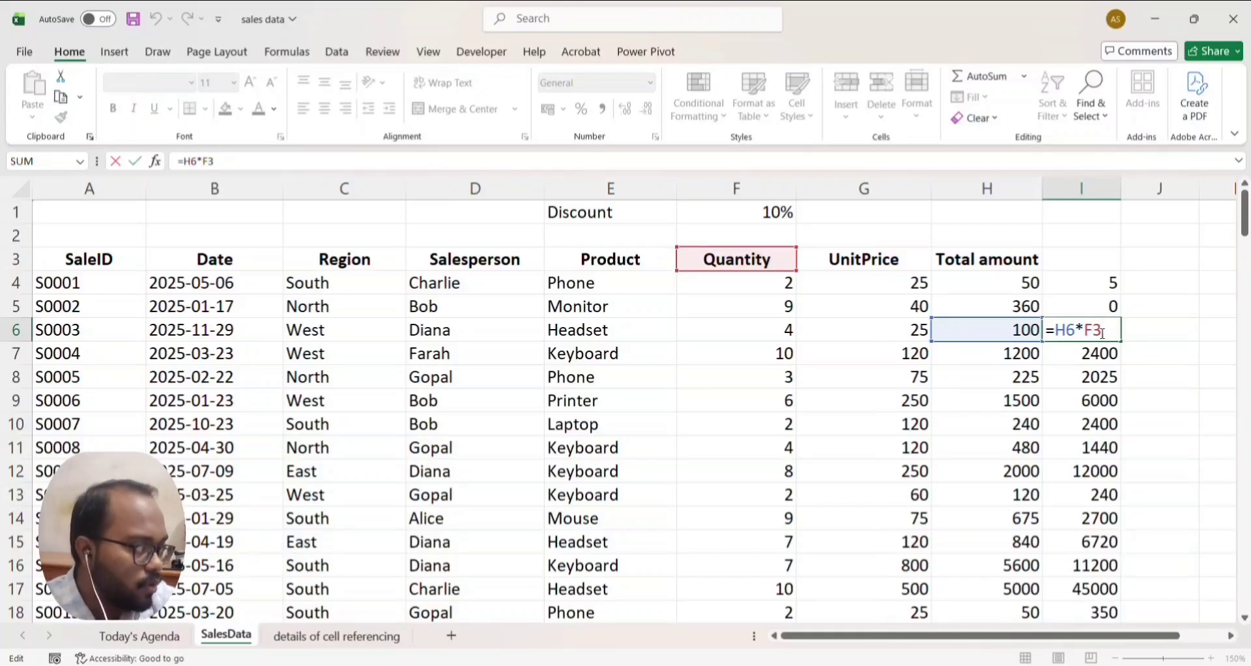
key(Return)
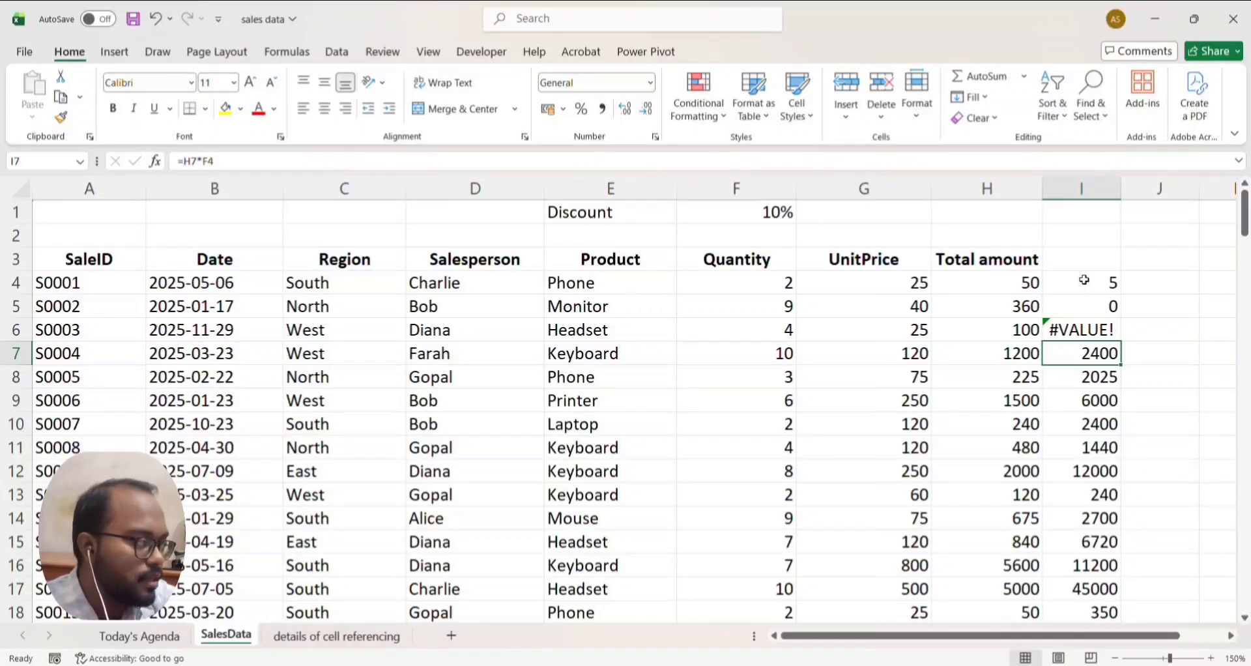
- Make the discount rate reference in I4 absolute so the formula reads =H4*$F$1
double_click(1084, 280)
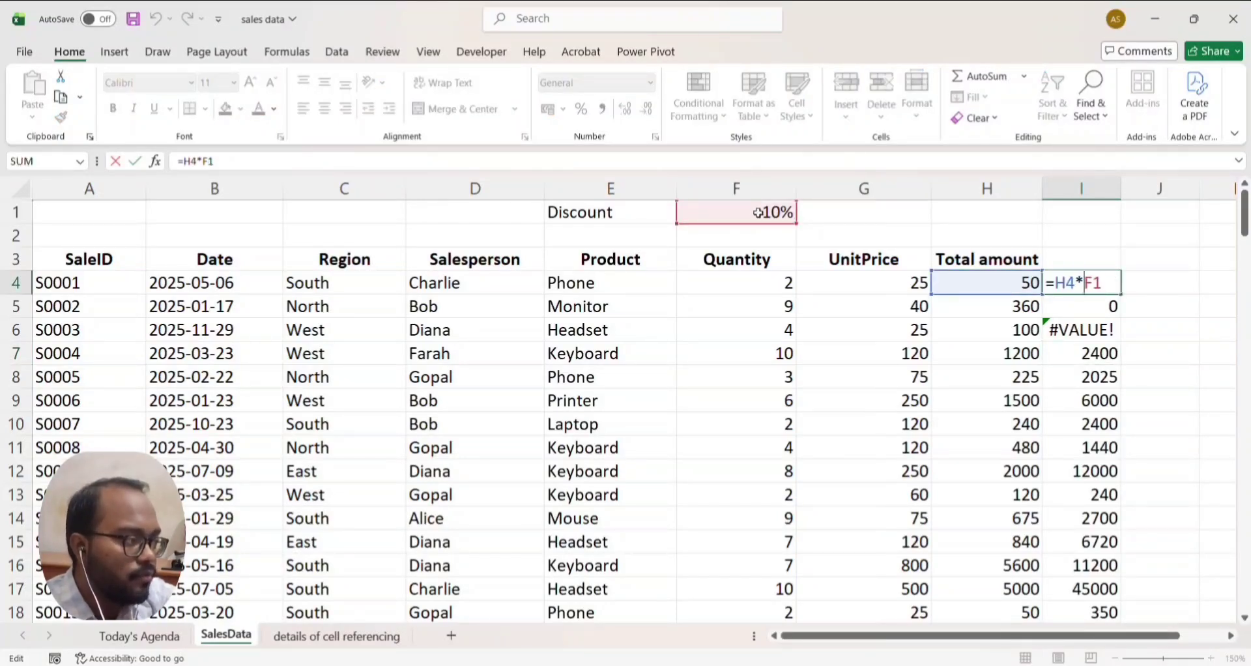
click(1083, 284)
text($)
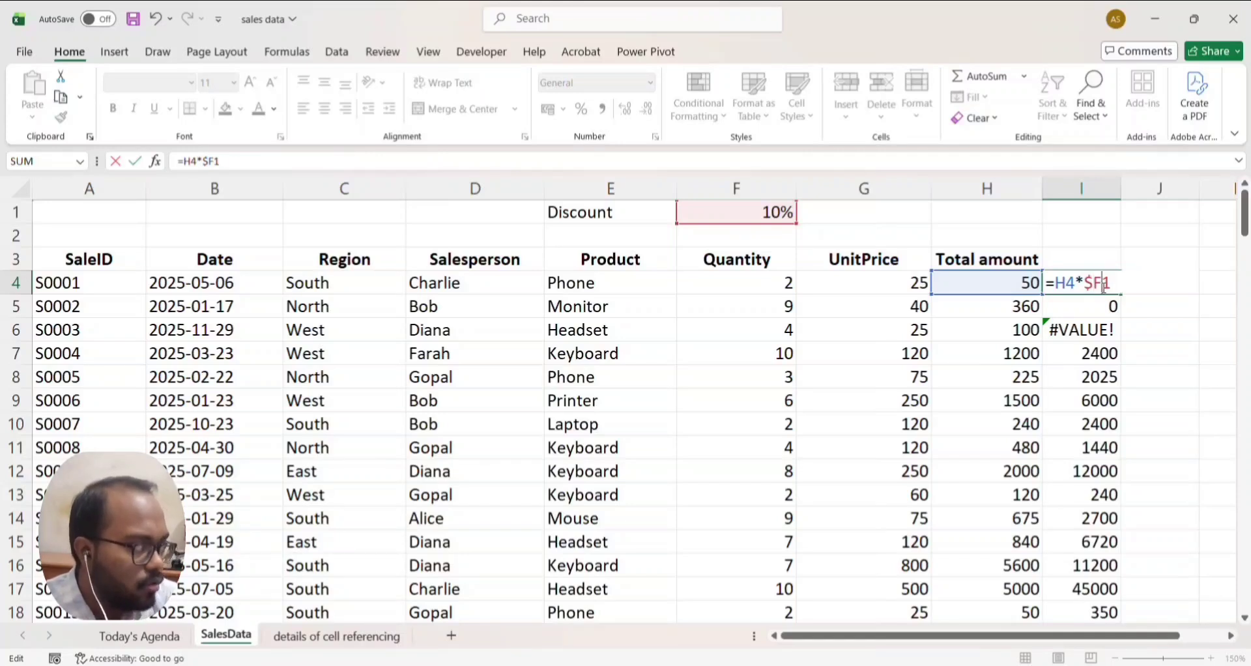
text($)
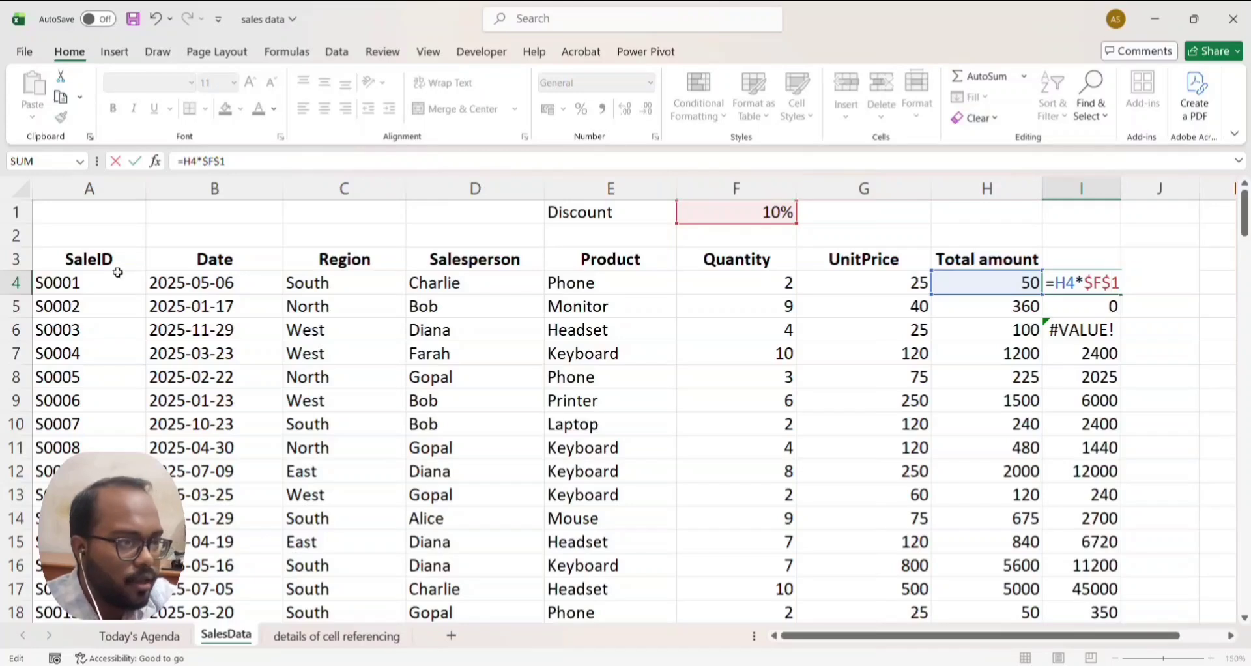
key(Return)
- Fill the I4 discount formula down column I for all sales rows and check the copied formula in I6
click(1100, 289)
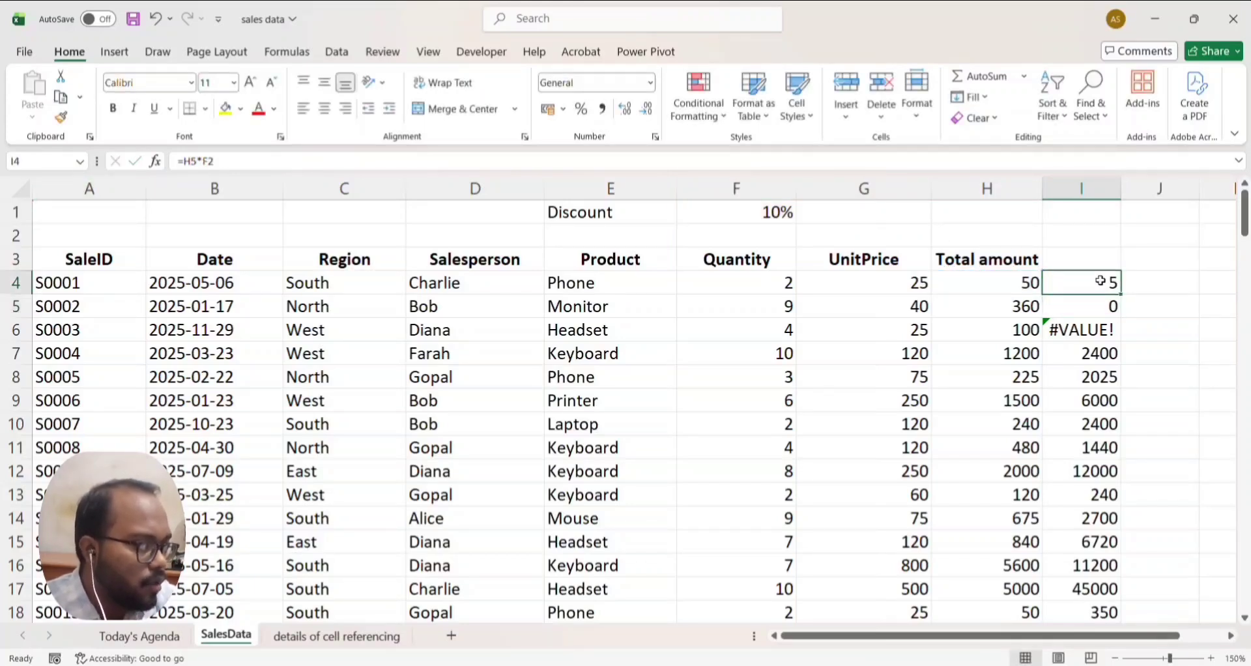
drag(1121, 295, 1121, 294)
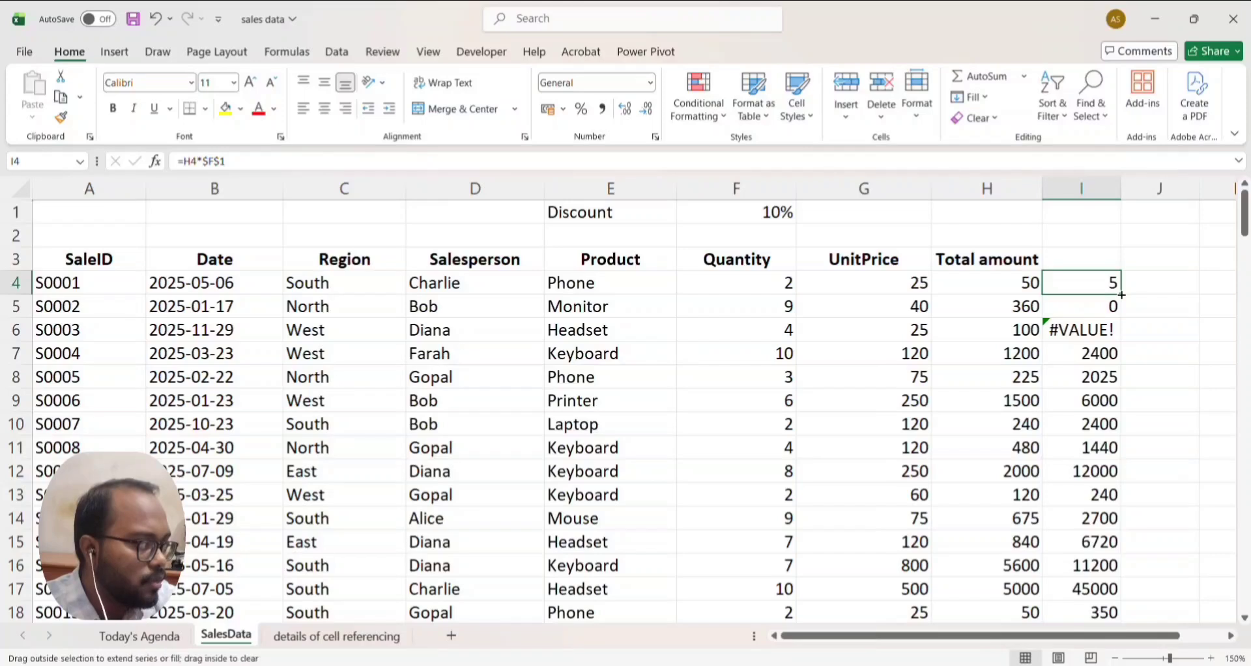
double_click(1121, 294)
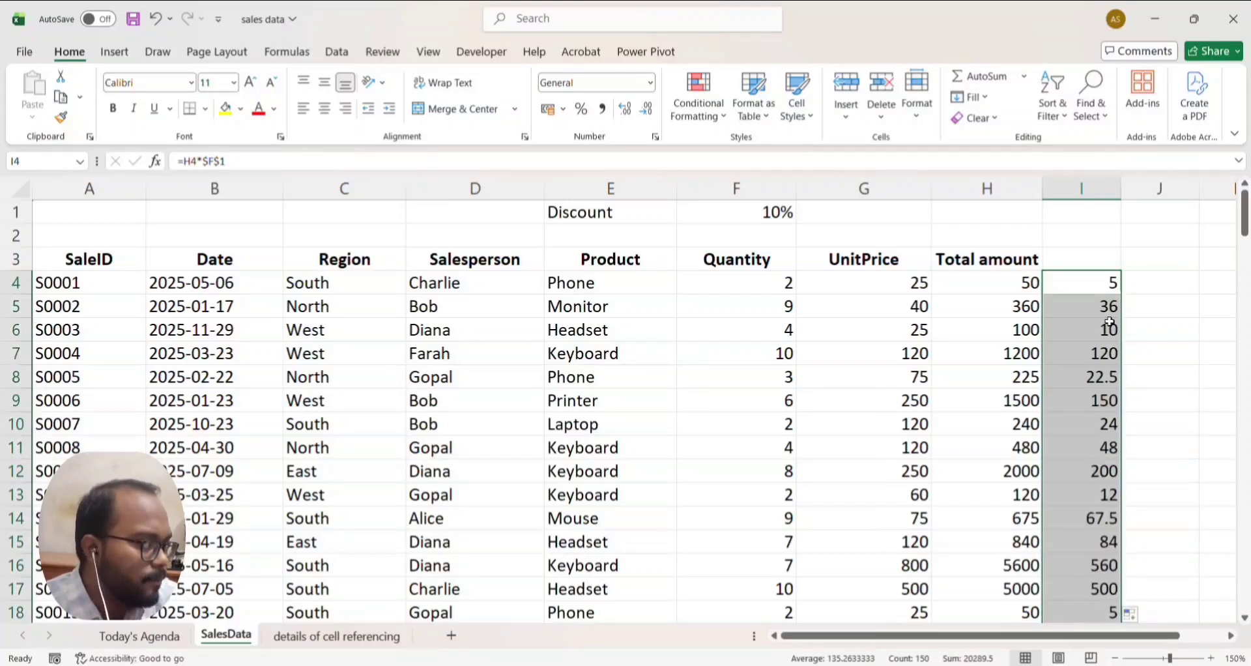
click(1077, 336)
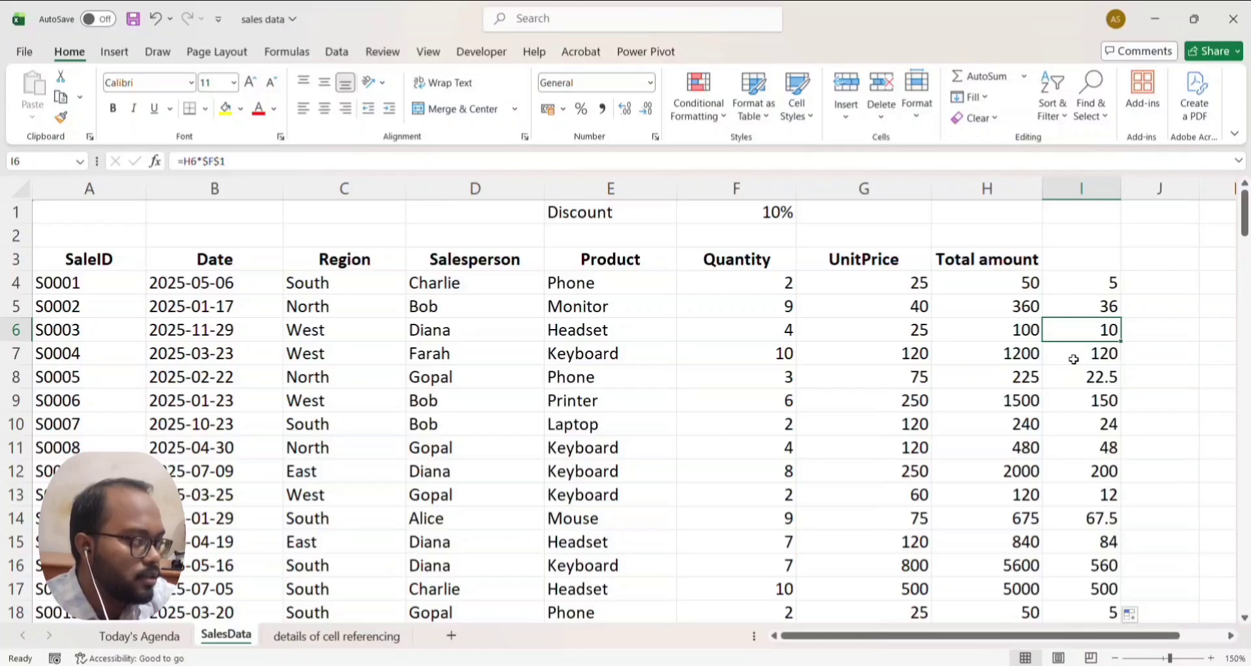
- Enter the header "Discount" in I3
click(1081, 260)
text(Dis)
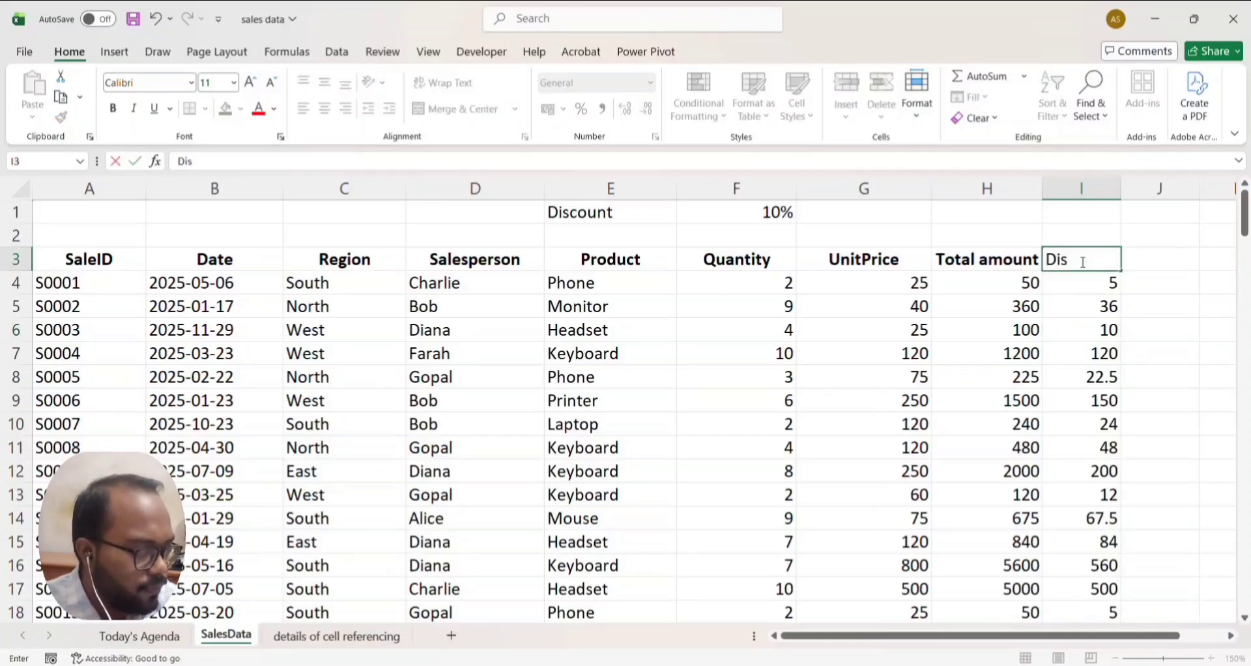
text(couny)
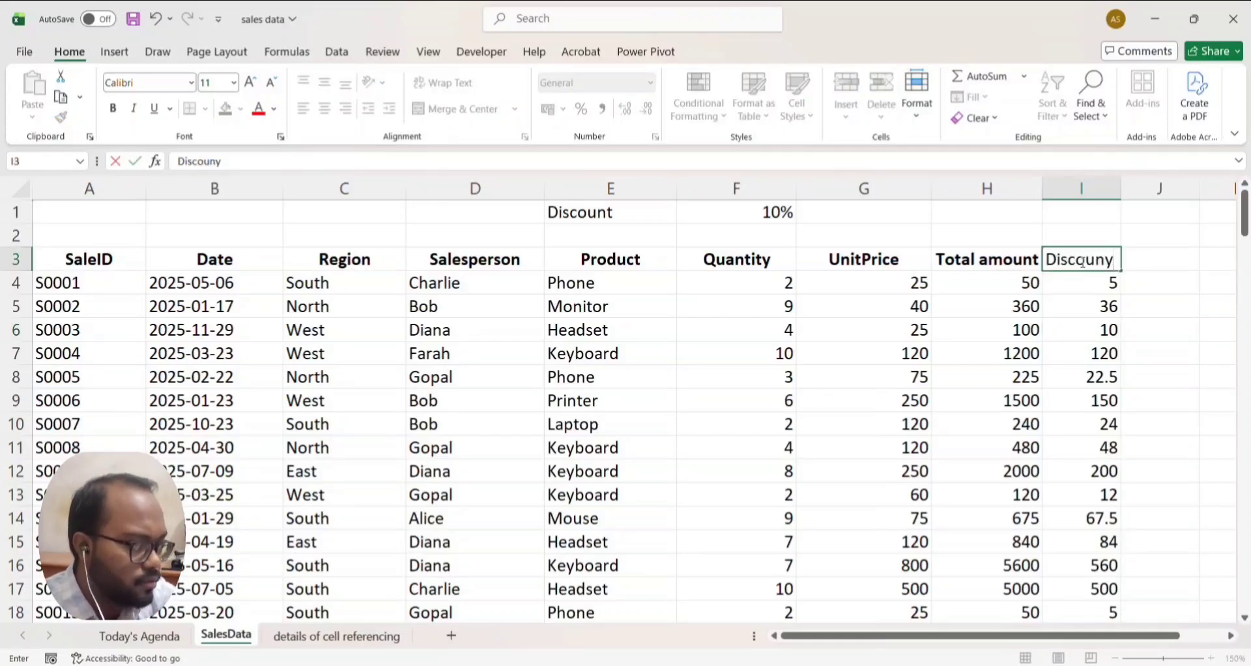
key(BackSpace)
text(t)
key(Return)
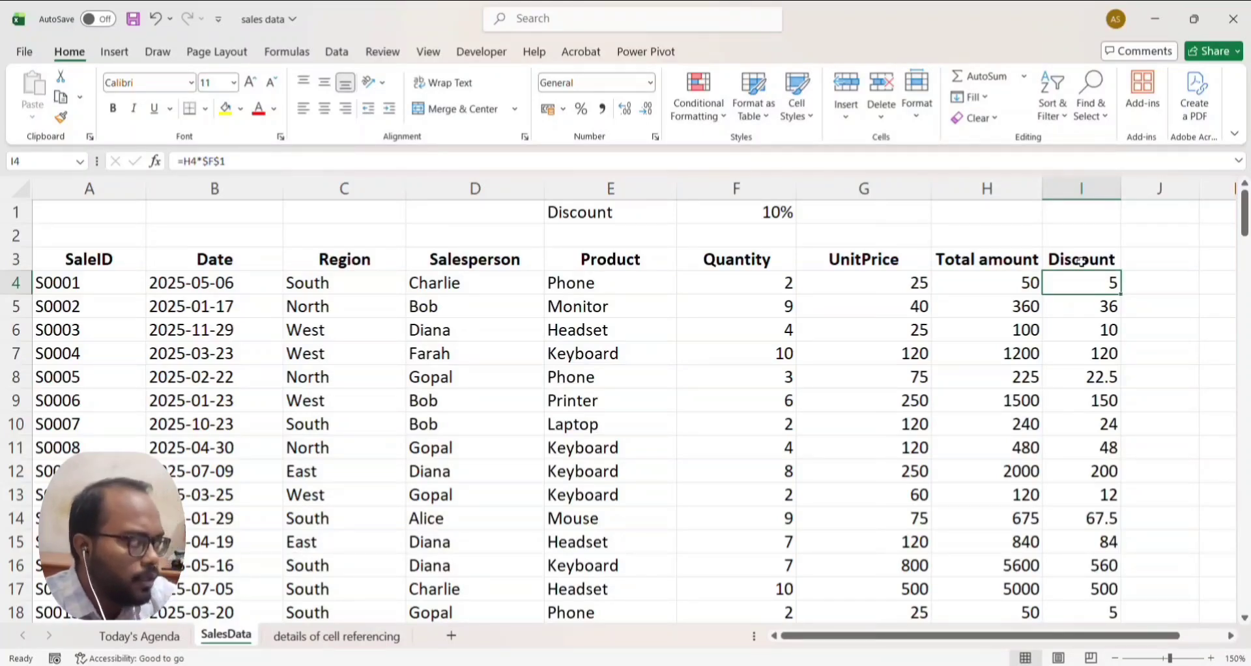
- Inspect the discount formulas in I4 through I7 to compare their row references and the locked discount rate reference
double_click(1108, 287)
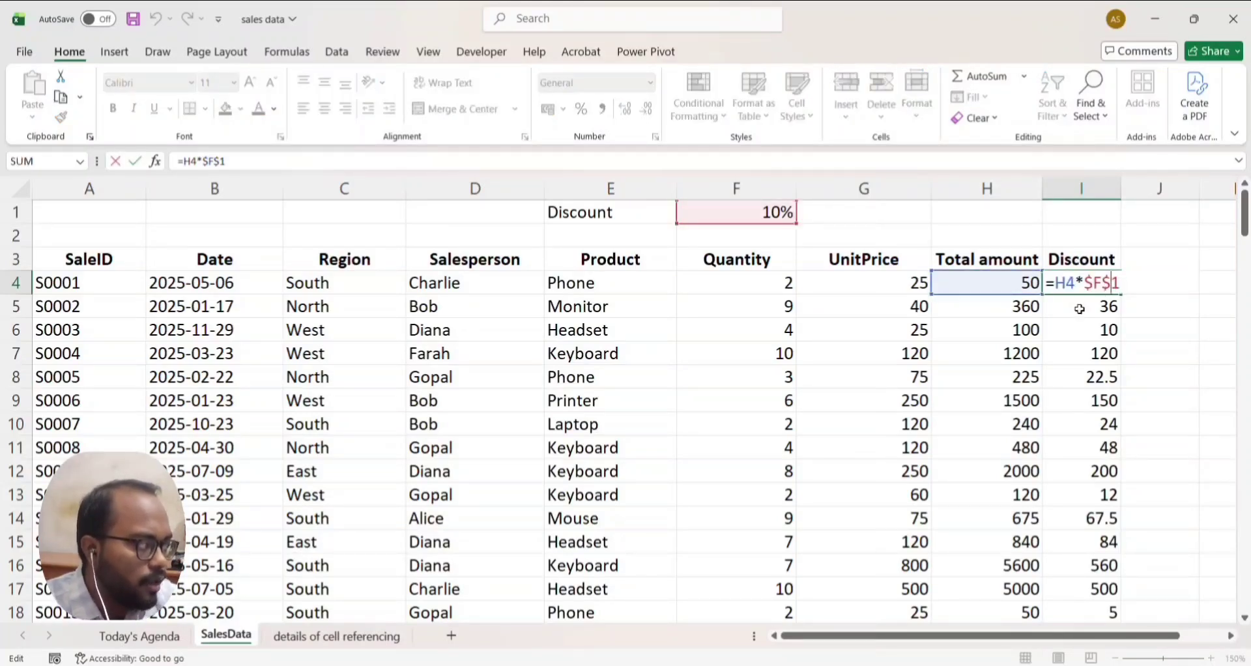
key(Return)
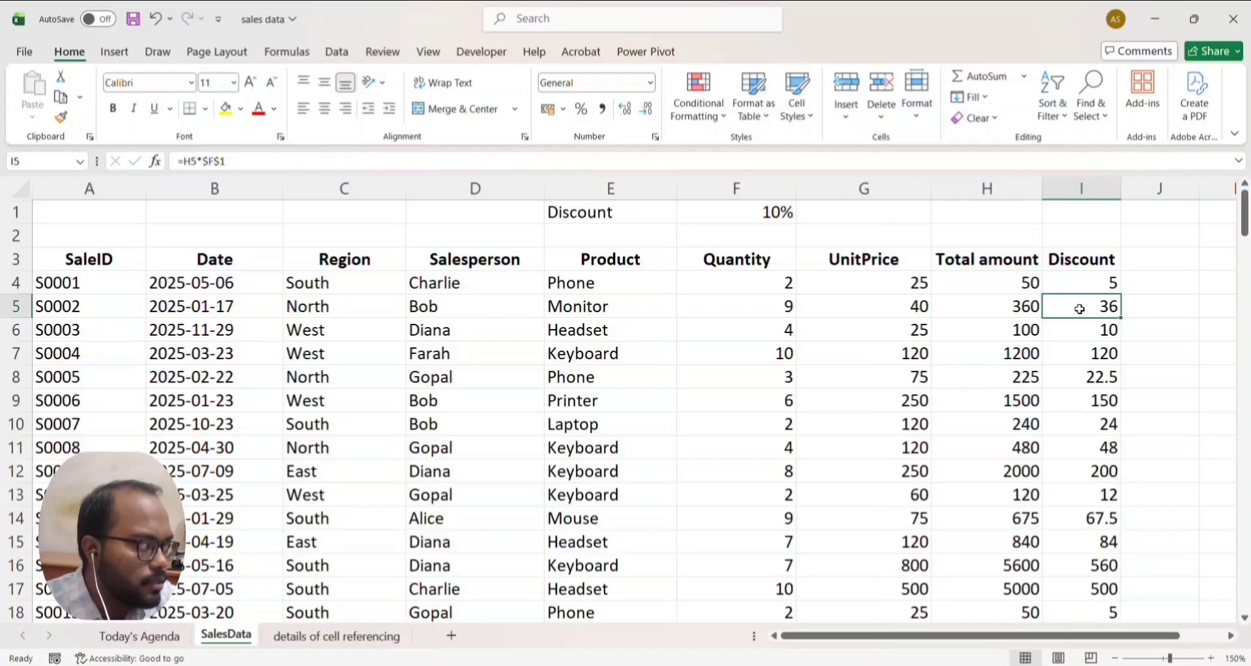
double_click(1080, 309)
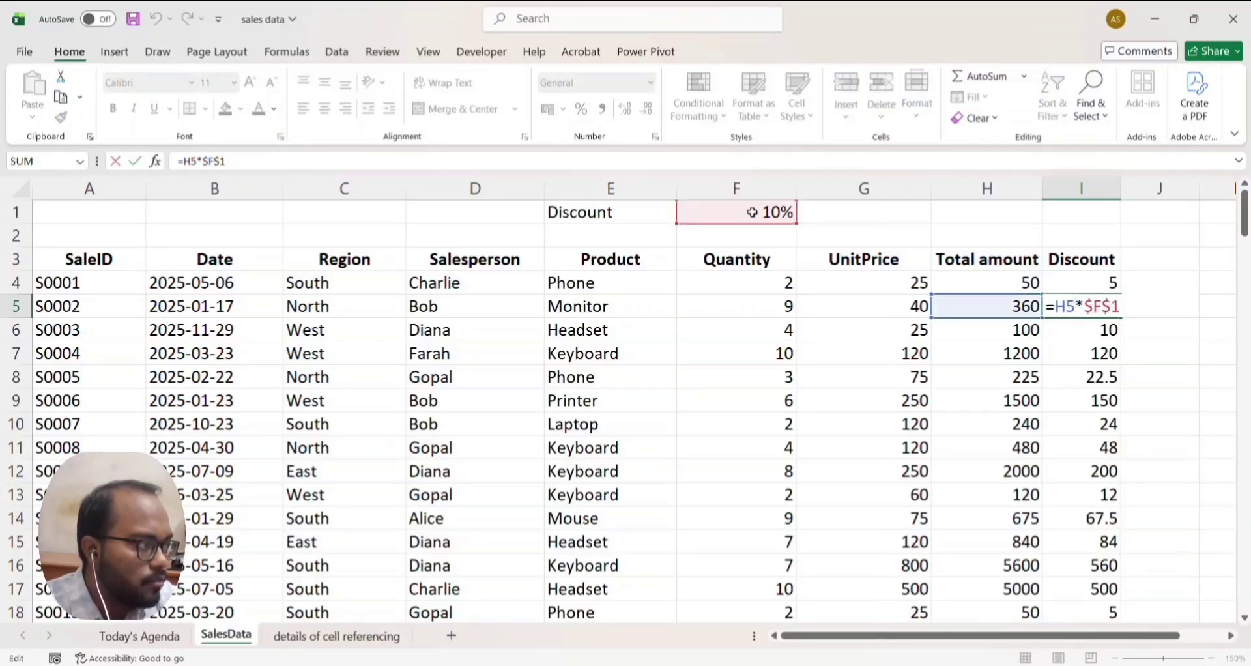
key(Return)
double_click(1101, 330)
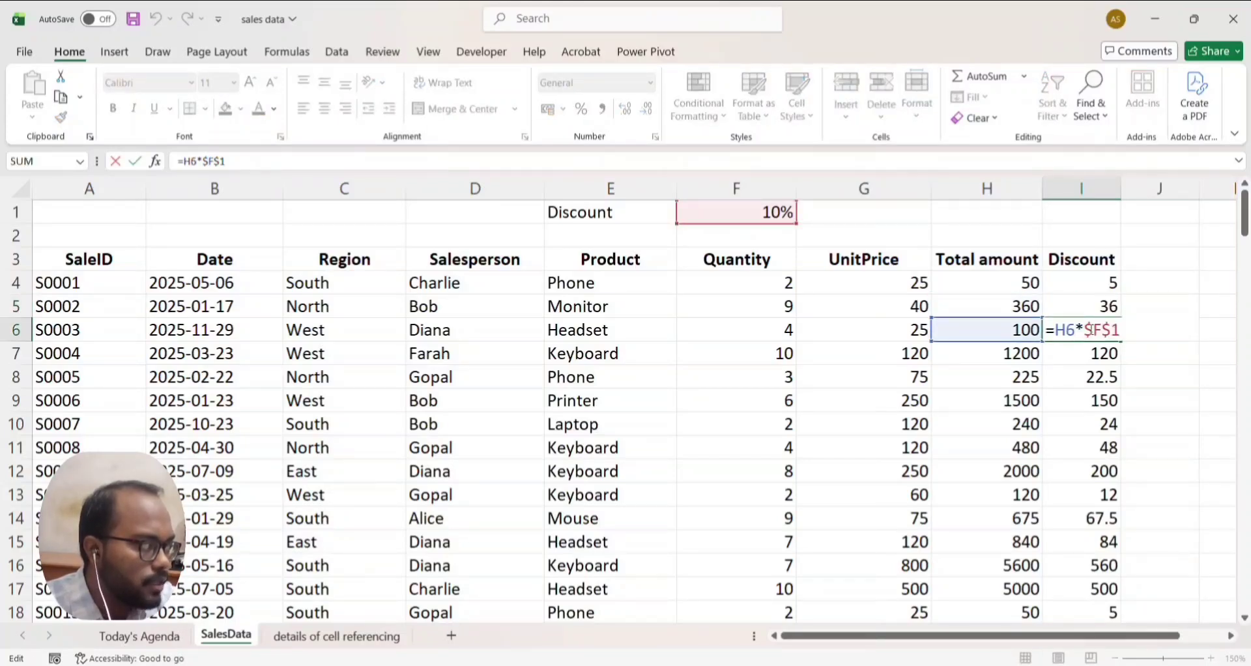
key(Return)
double_click(1075, 355)
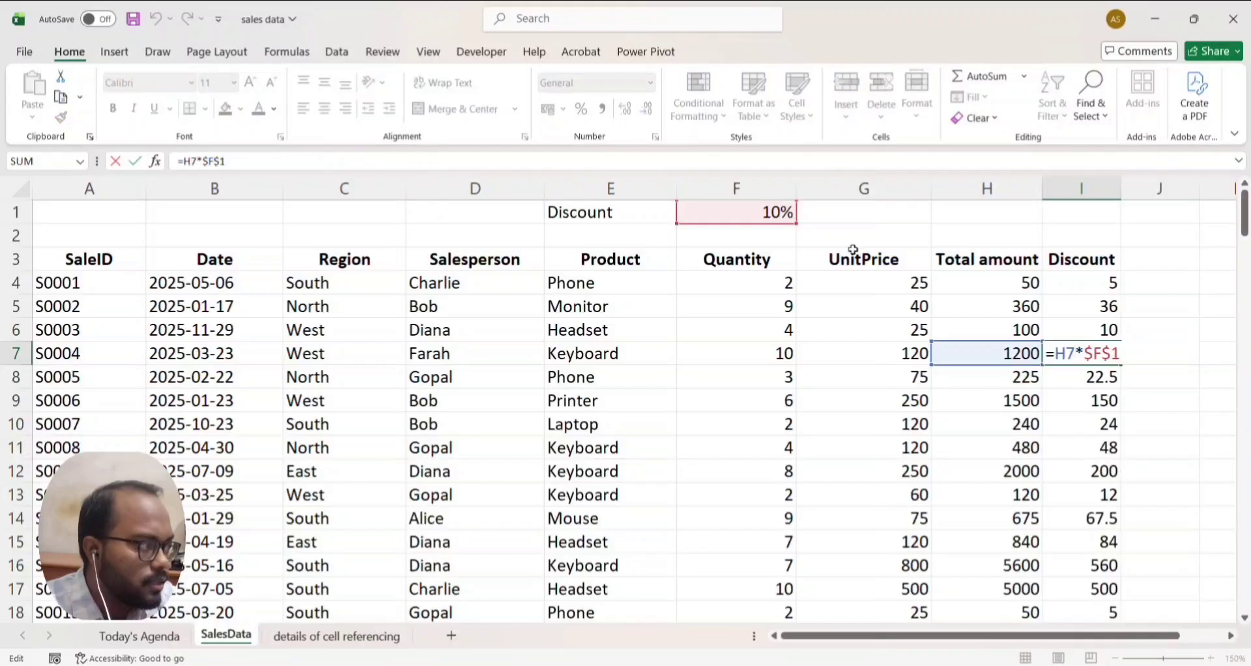
click(1081, 280)
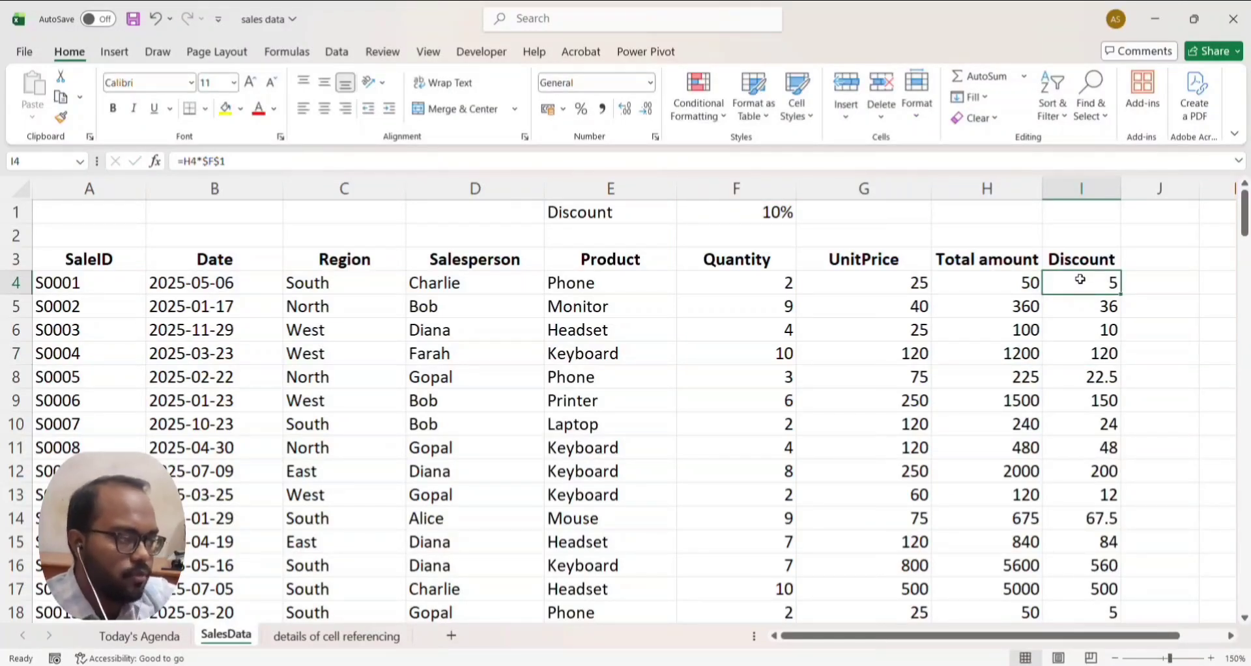
- Open the "details of cell referencing" sheet, review the per-unit charges in D2:F2, and select the empty grid D3:F5
click(332, 636)
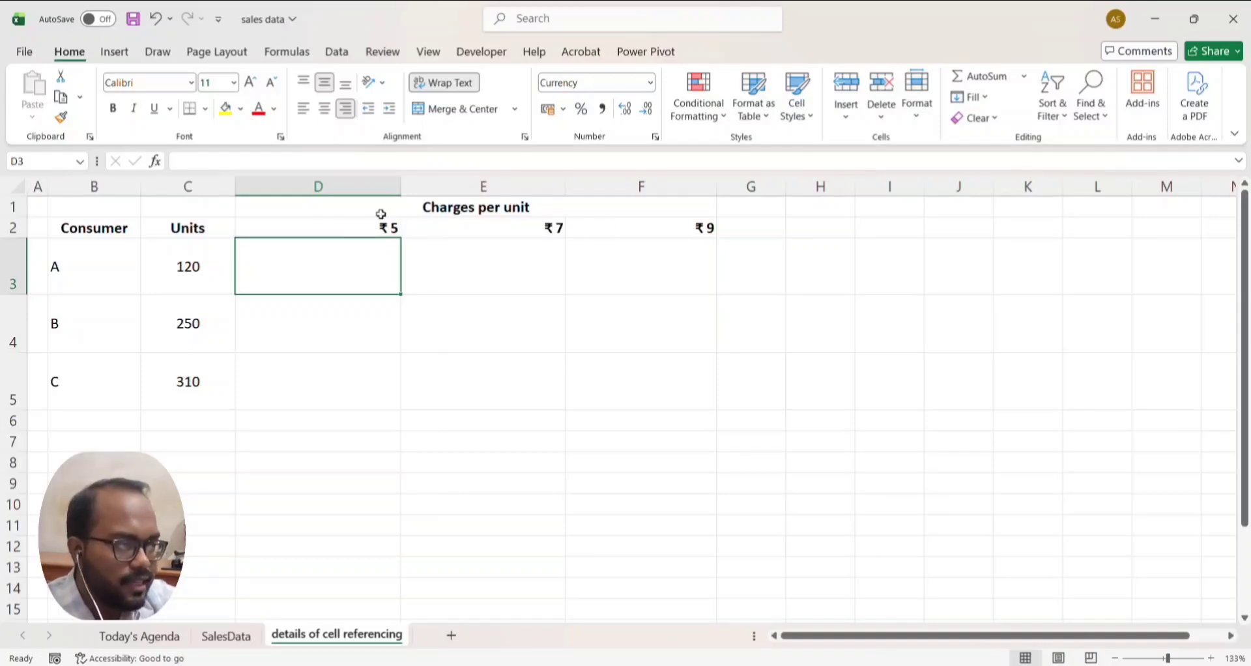
click(354, 220)
click(430, 232)
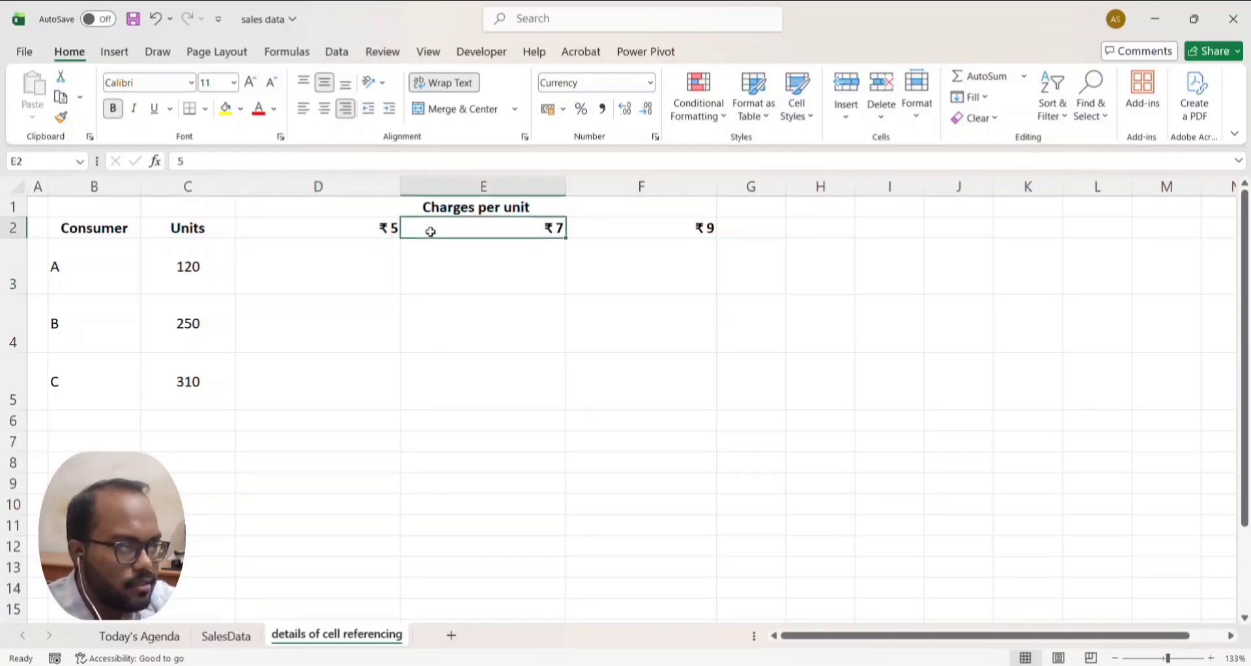
click(601, 230)
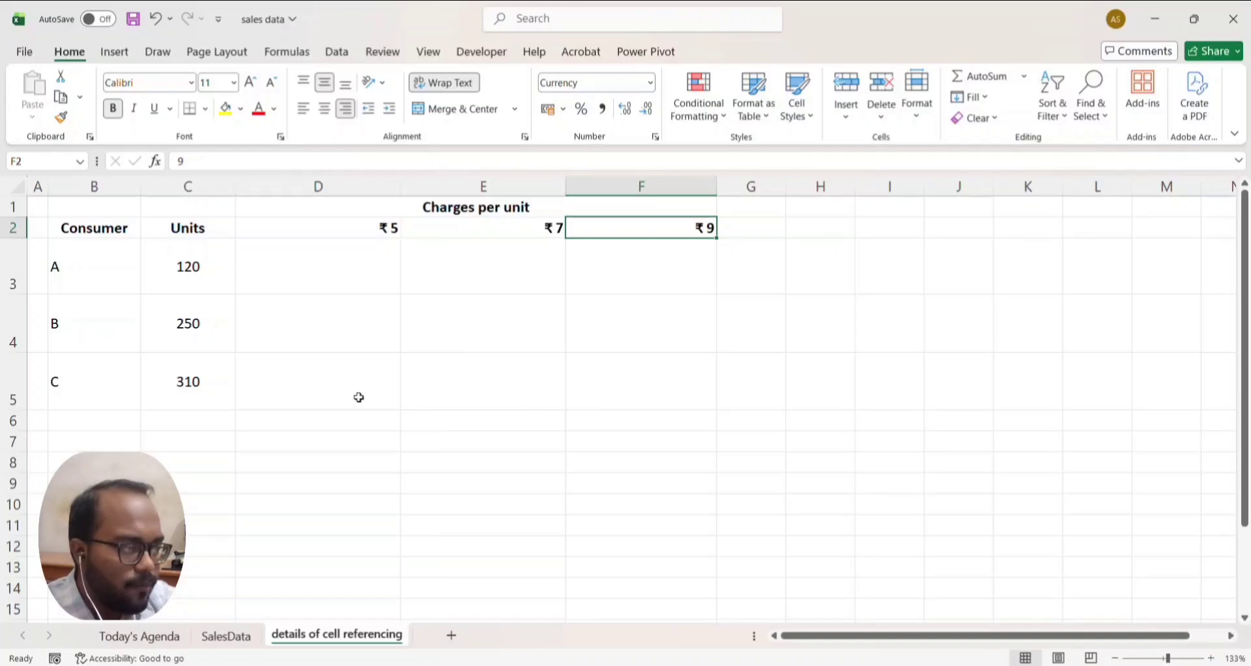
drag(319, 258, 620, 353)
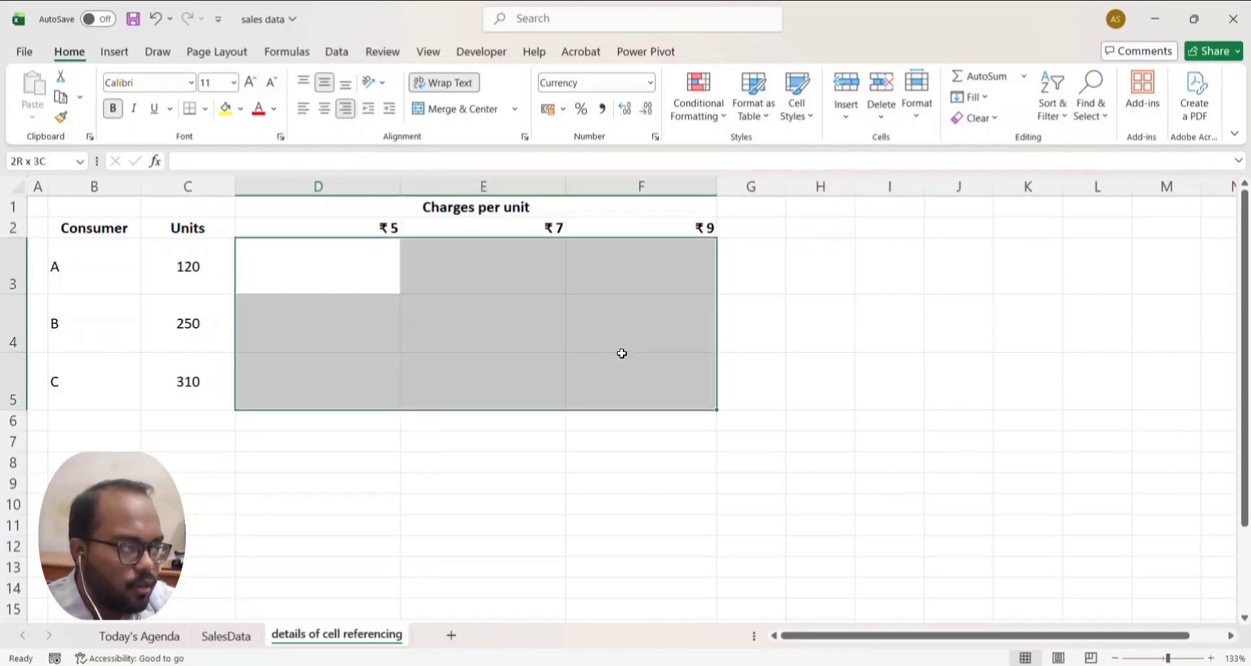
- Try the formula =C3*D2 in D3, filled with relative references across the whole grid D3:F5
click(353, 249)
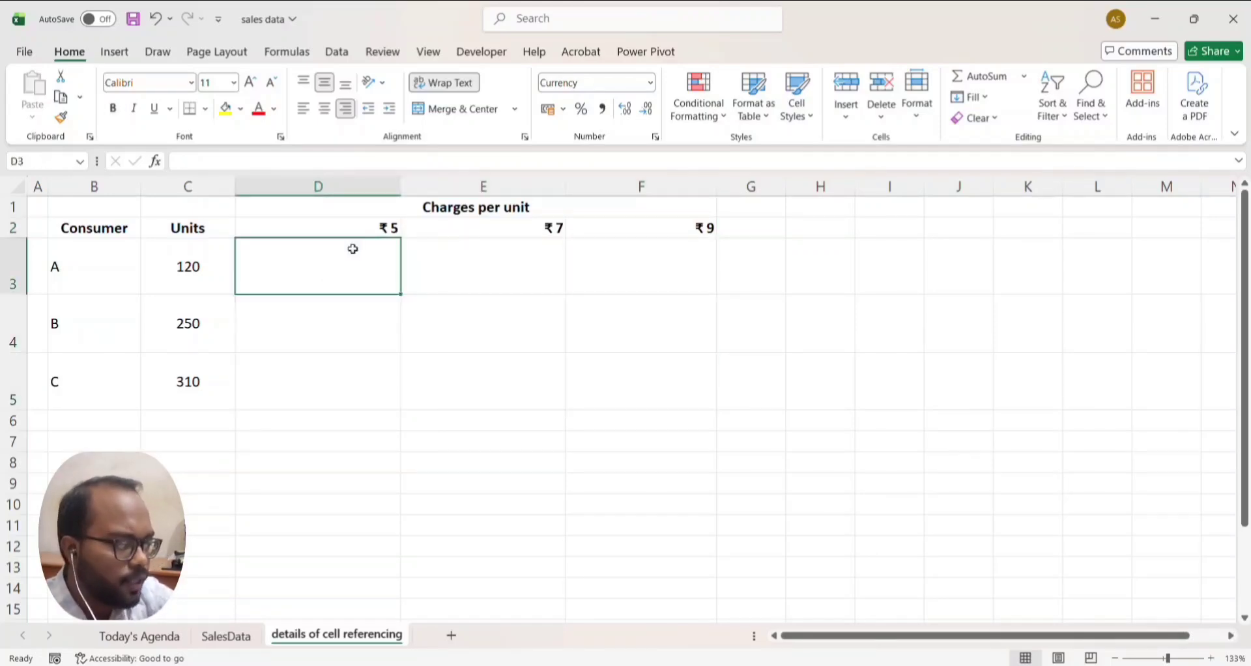
text(=)
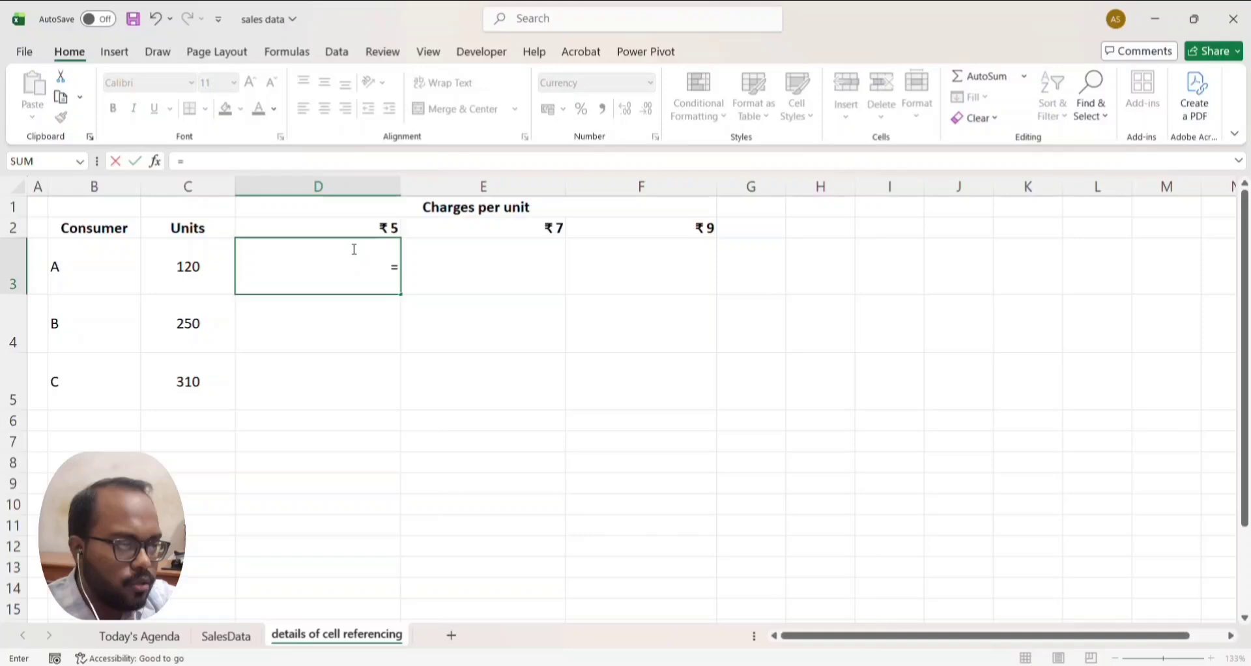
click(173, 266)
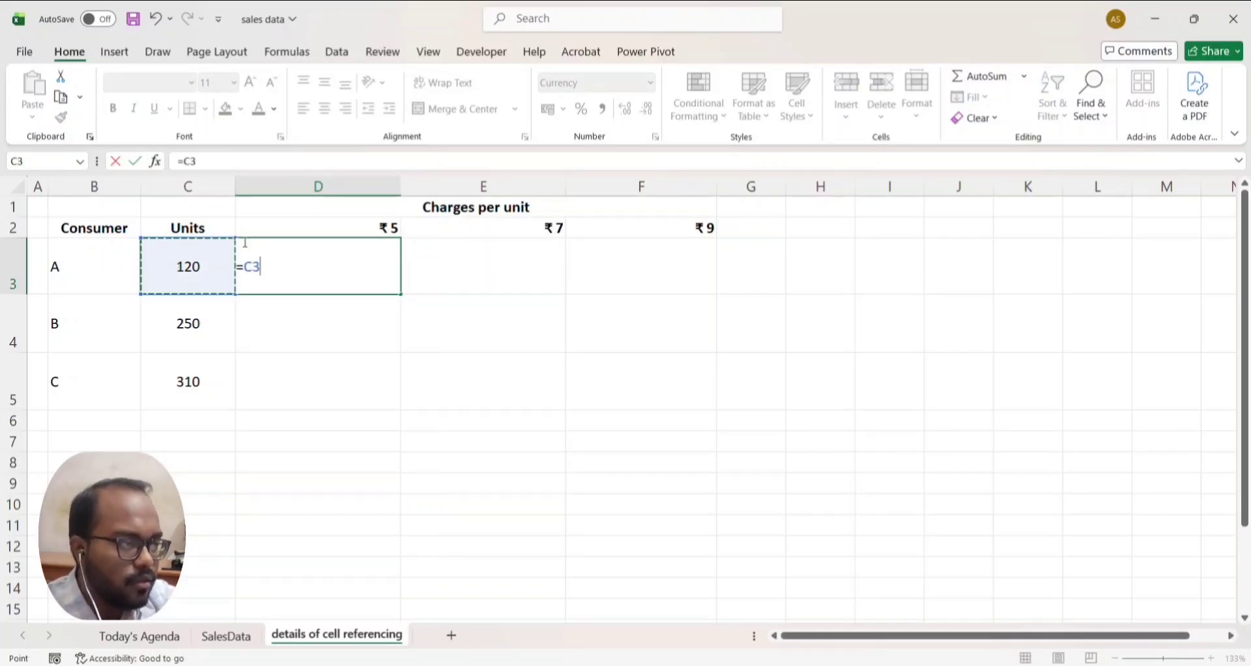
text(*)
click(349, 224)
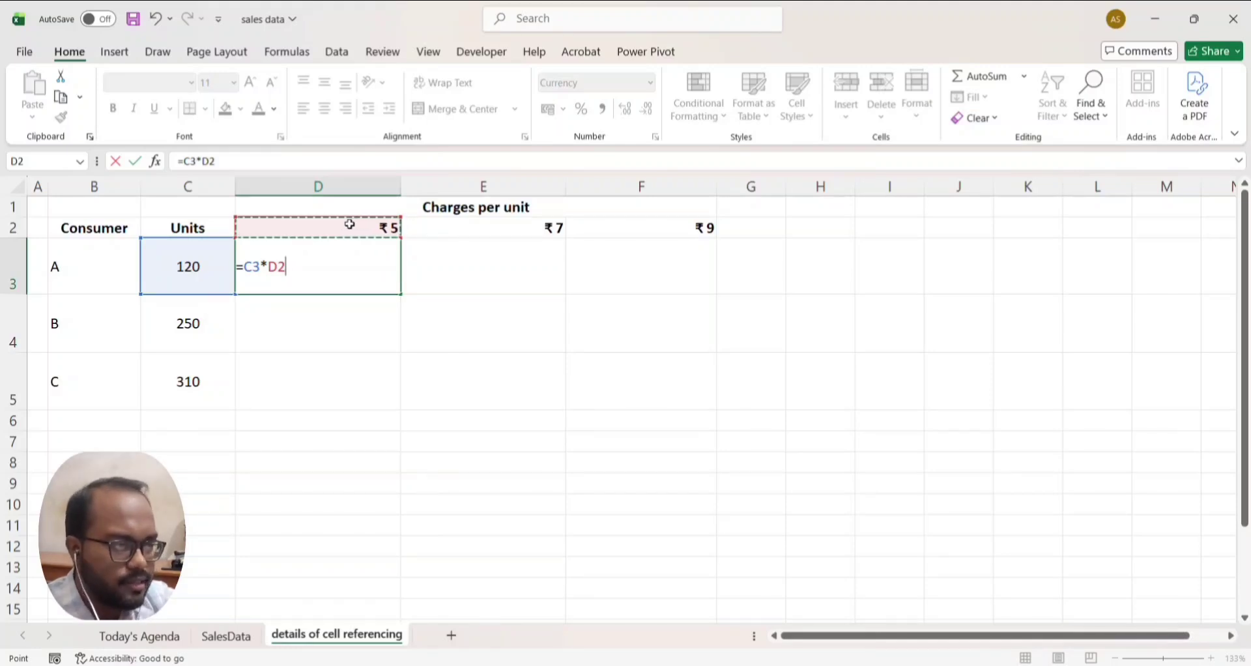
key(Return)
click(352, 242)
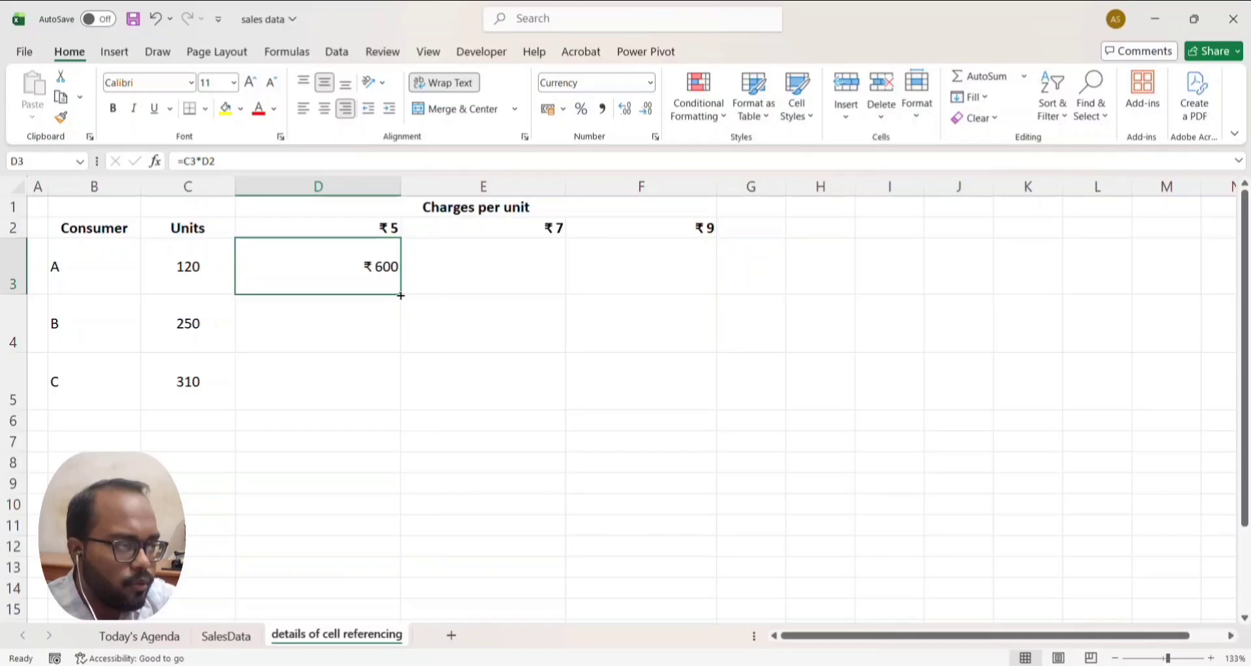
drag(401, 295, 696, 401)
- Inspect the copied formulas in E3 and F4 to see which units and charge cells they reference
click(645, 336)
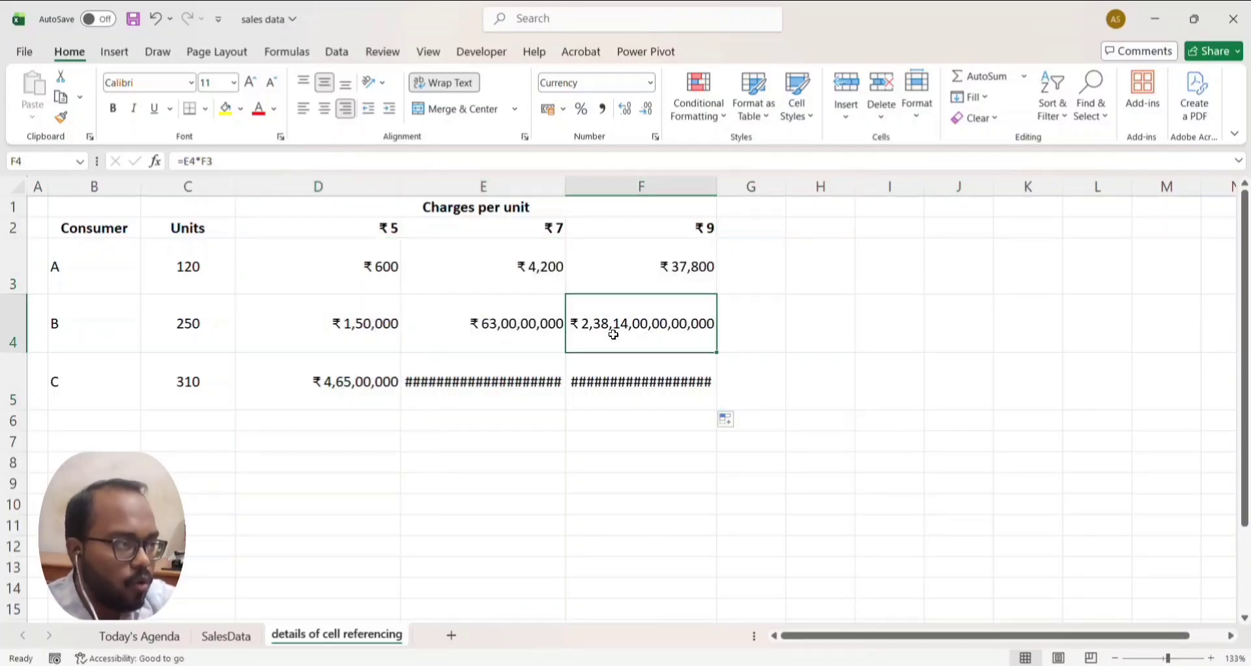
click(487, 277)
double_click(486, 277)
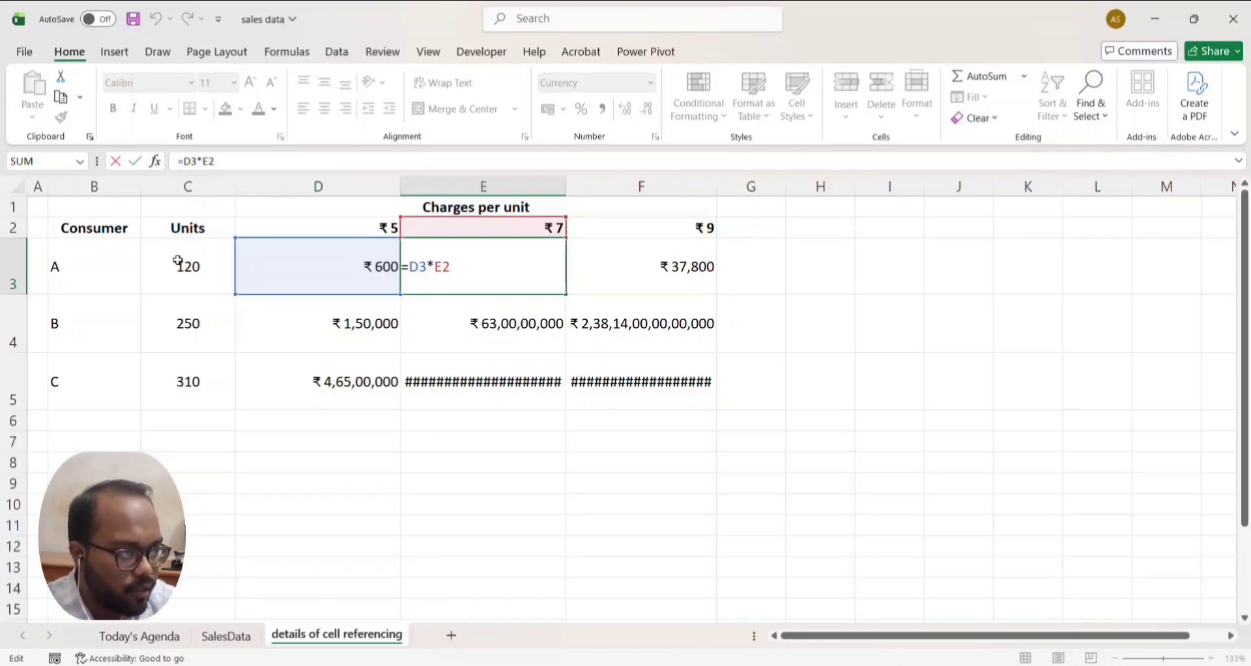
key(Return)
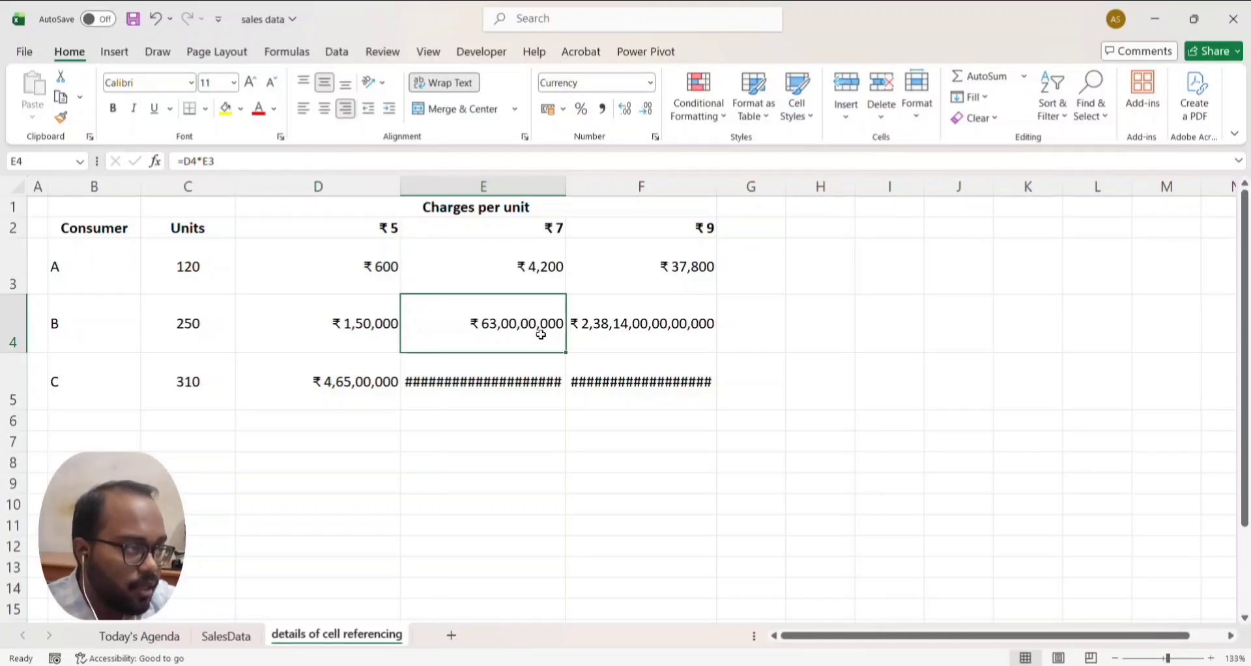
double_click(619, 324)
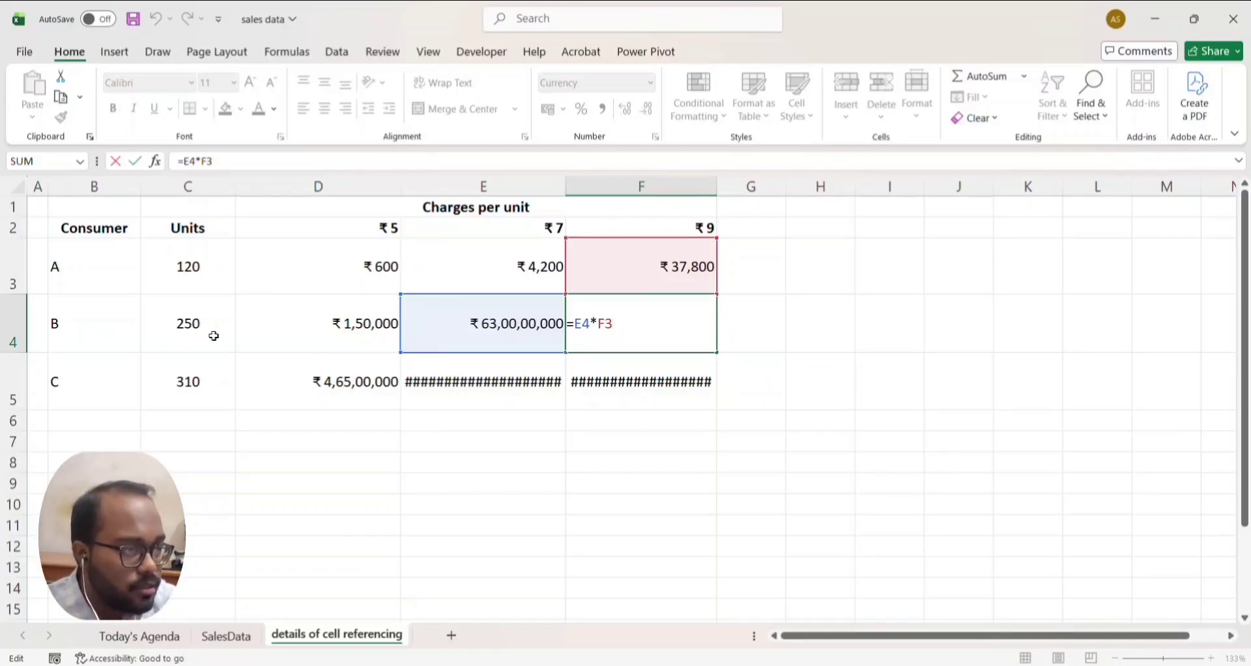
key(Return)
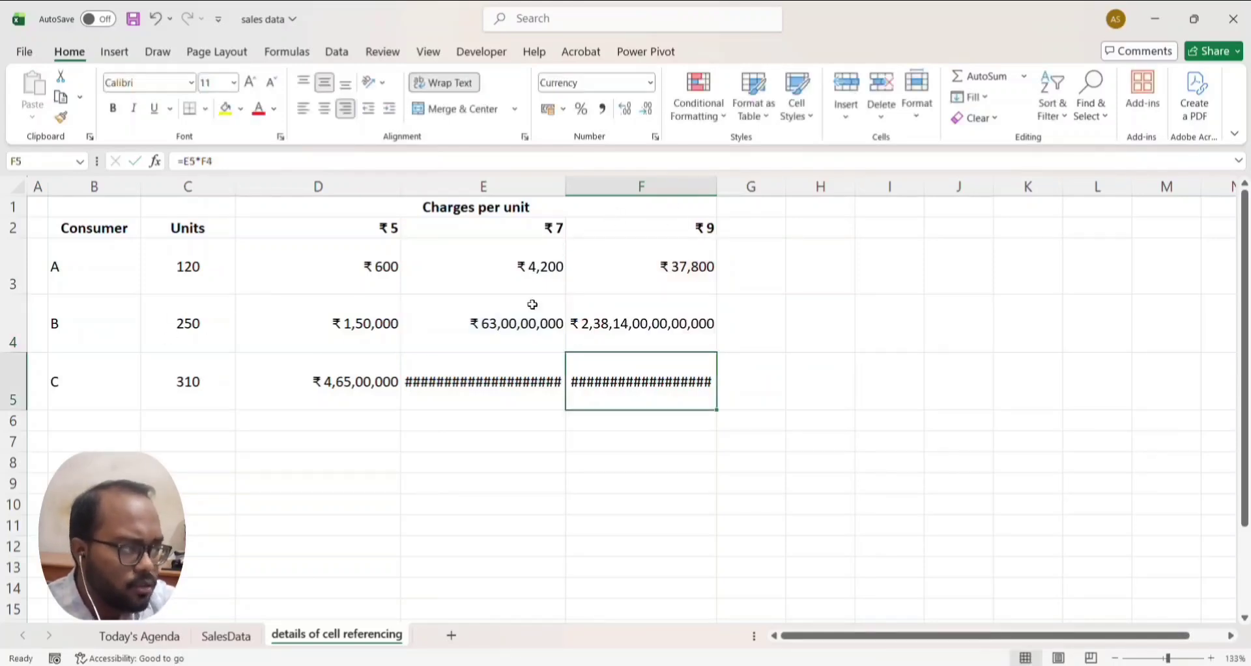
- Clear all the filled formulas from the grid D3:F5
click(339, 267)
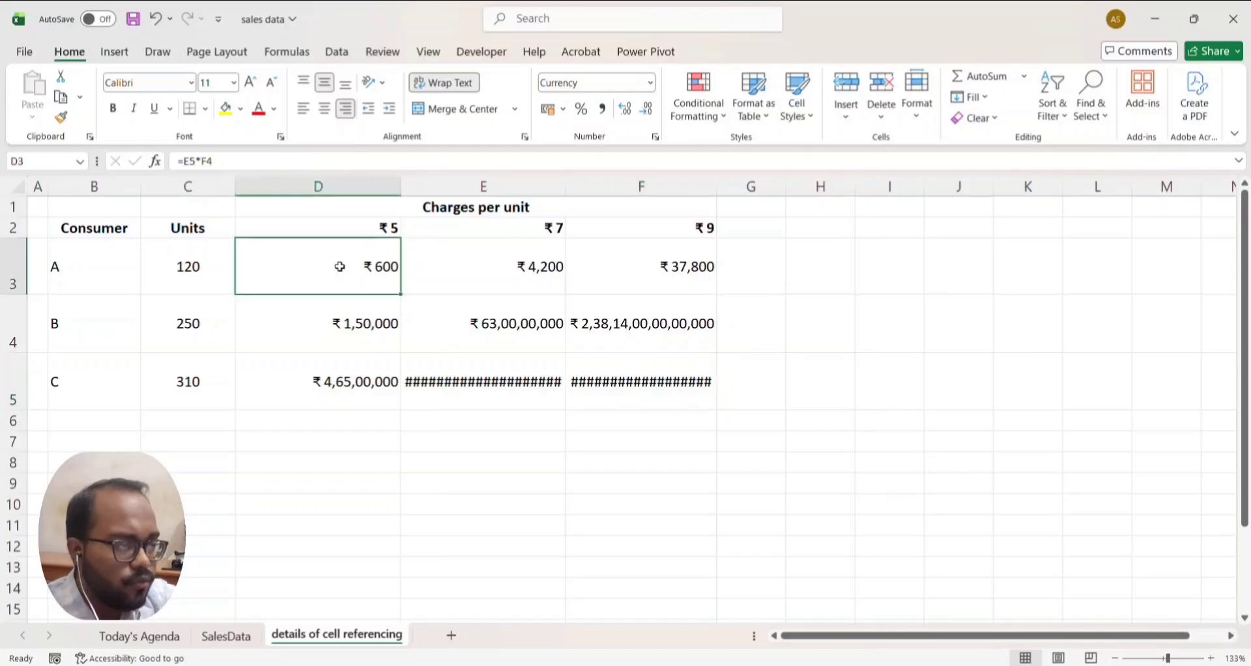
drag(340, 266, 647, 372)
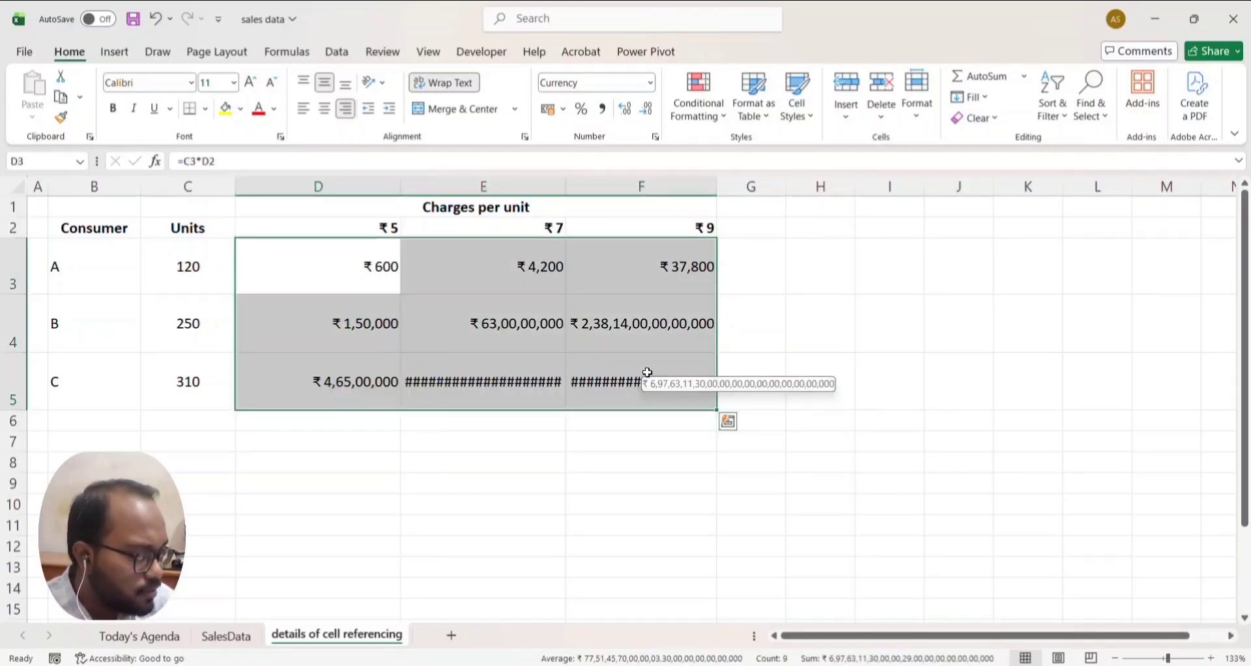
key(Delete)
- Enter =C3*D2 in D3 to calculate consumer A's charge at the ₹5 rate
click(307, 267)
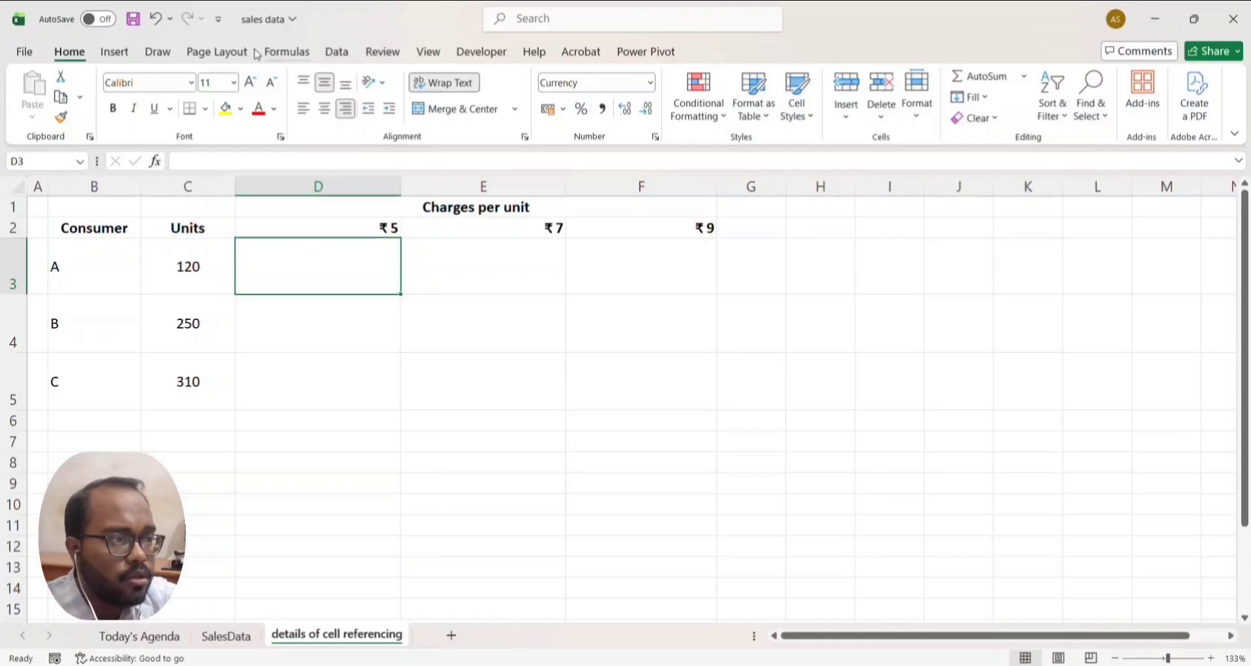
click(156, 52)
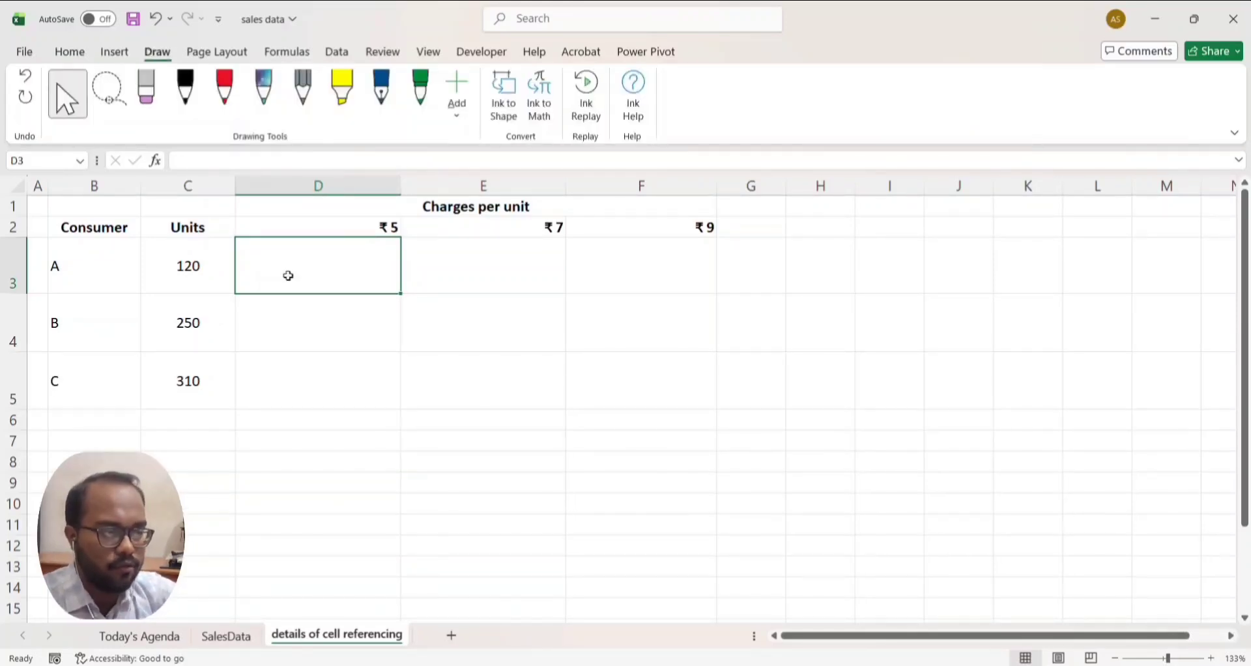
text(=)
click(174, 273)
text(*)
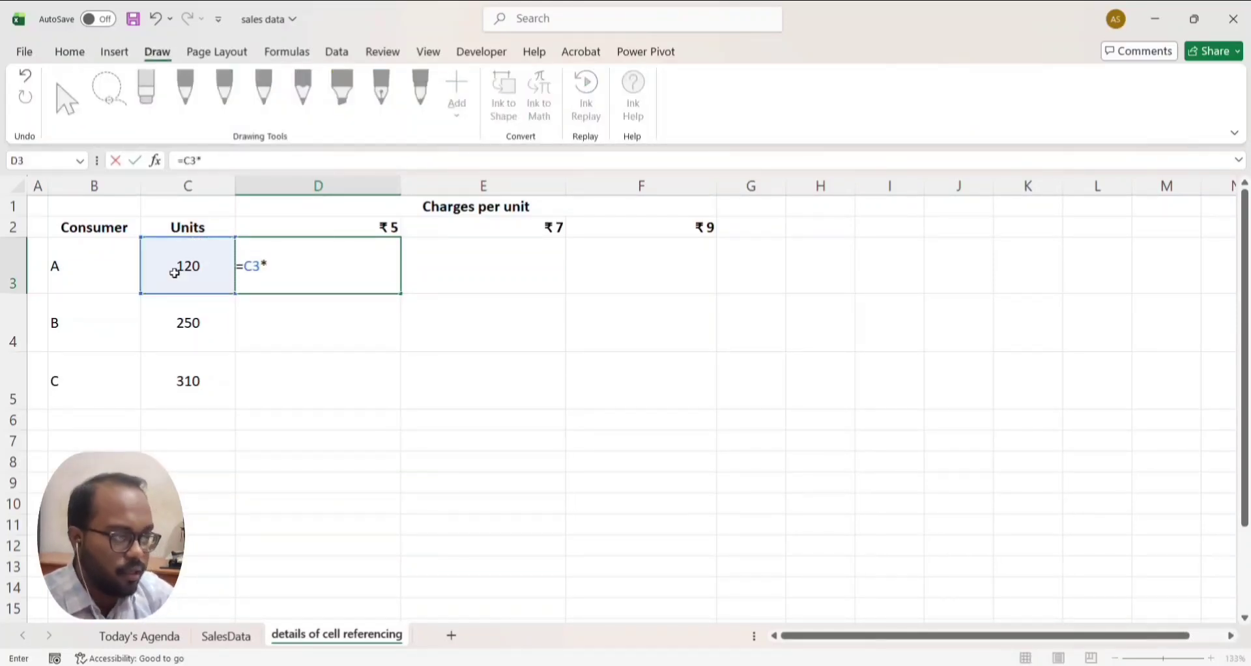
click(313, 223)
key(Return)
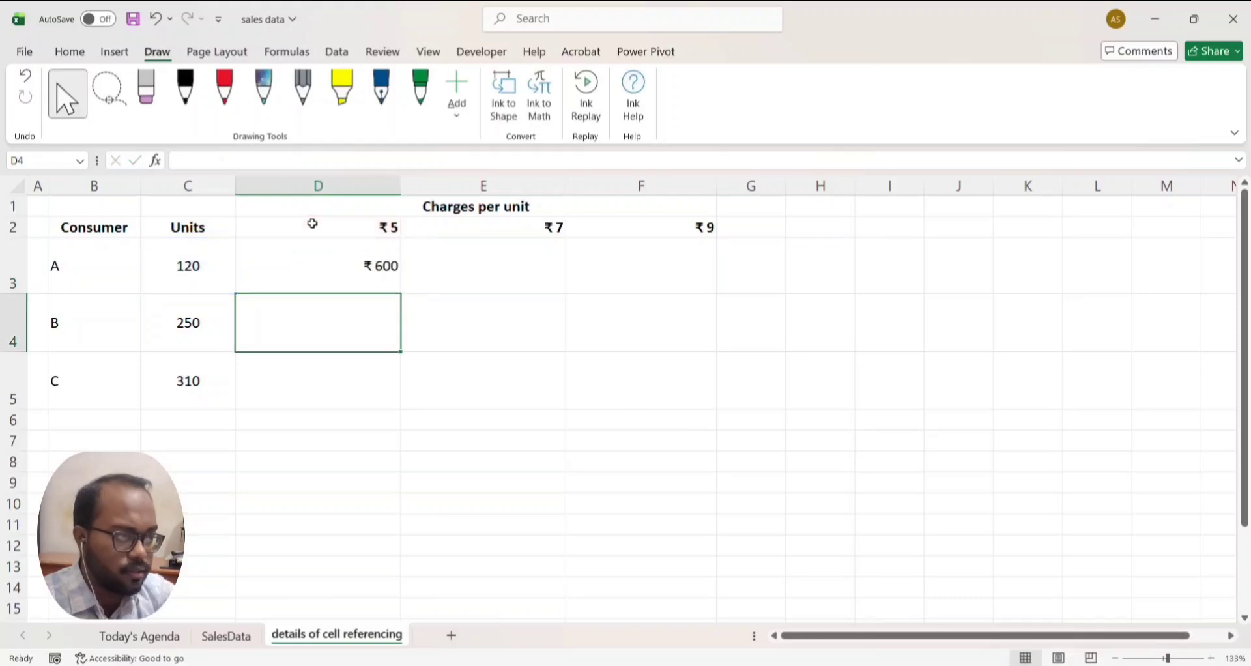
- Enter =C4*D2 in D4 to calculate consumer B's charge at the ₹5 rate
double_click(311, 335)
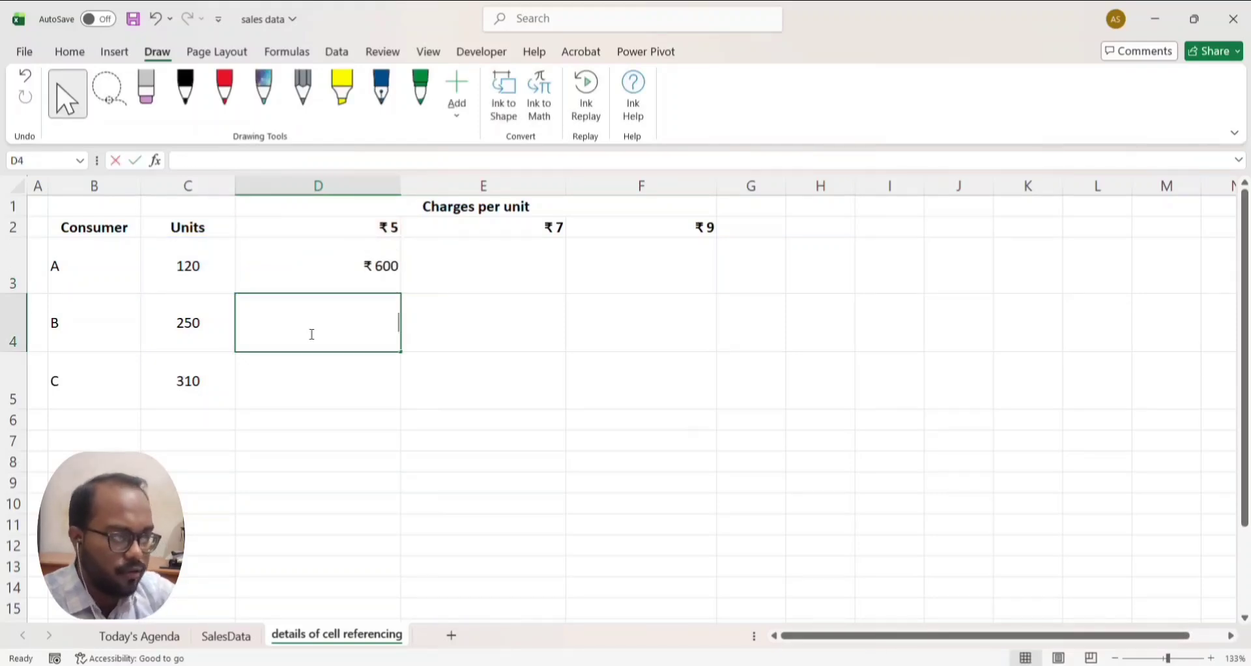
text(=)
click(195, 324)
text(*)
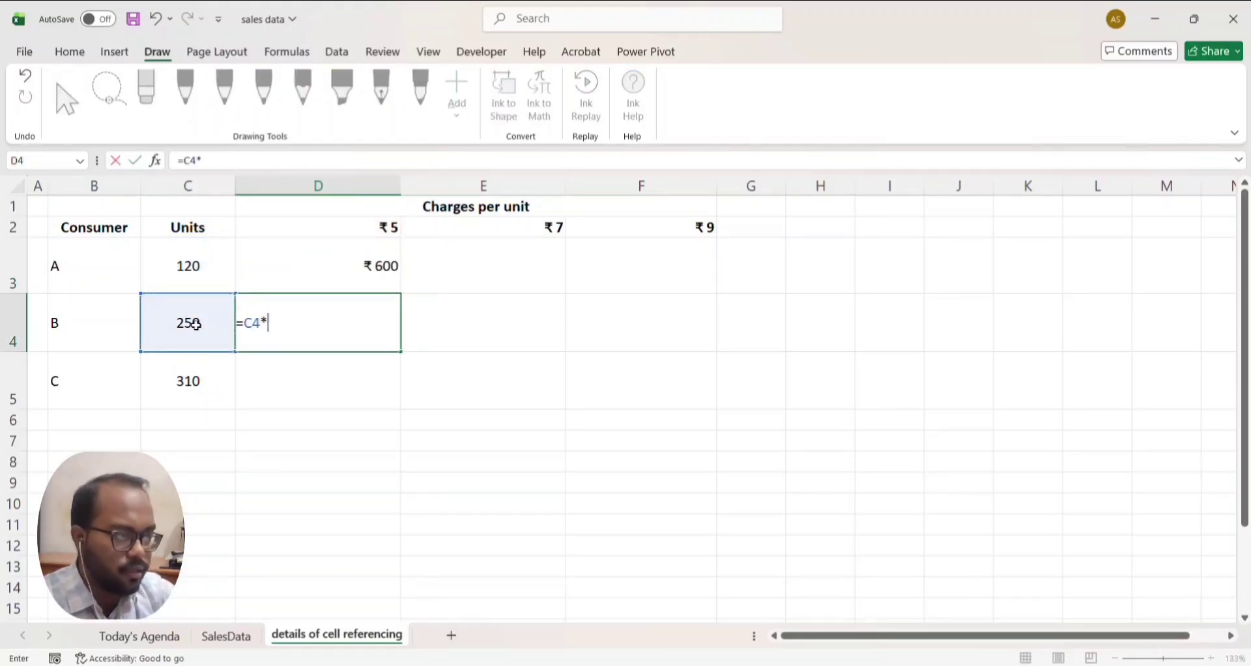
click(352, 221)
key(Return)
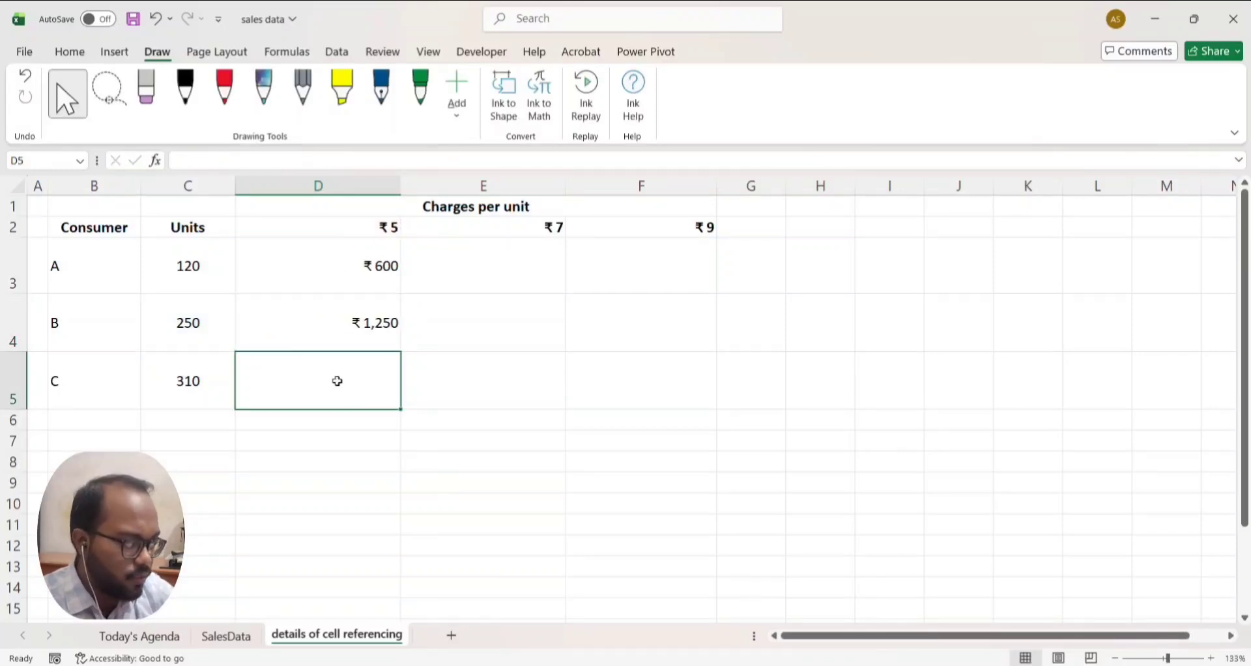
- Enter =C5*D2 in D5 to calculate consumer C's charge at the ₹5 rate
text(=)
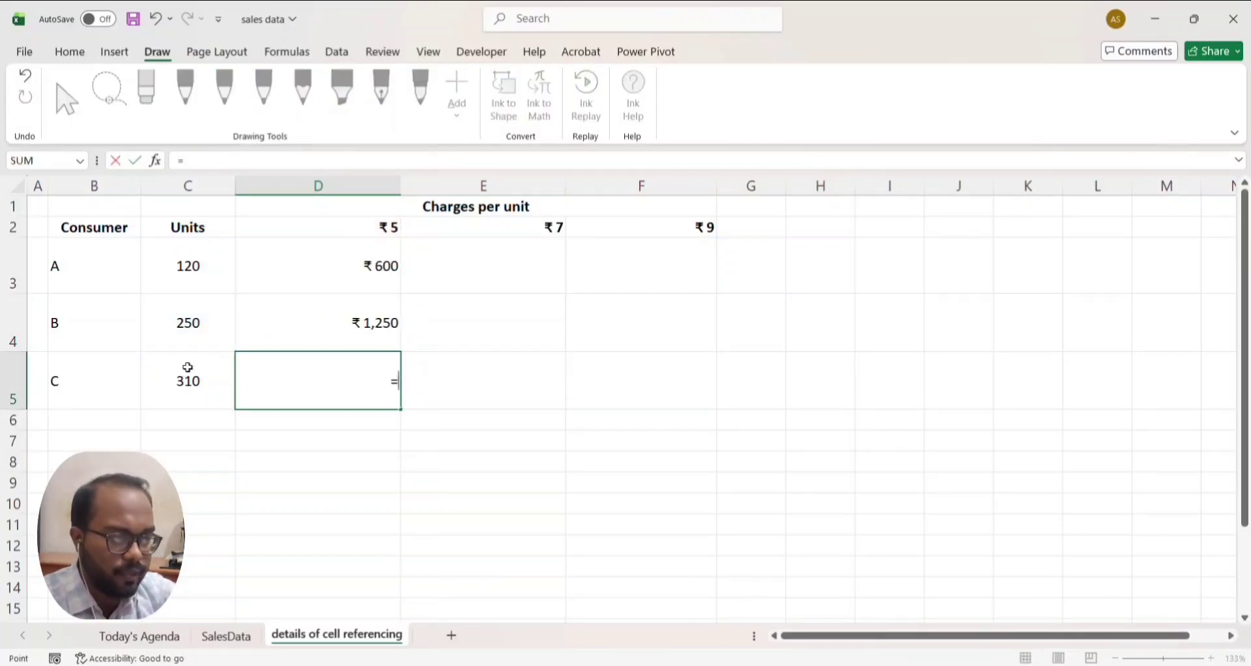
click(188, 367)
text(*)
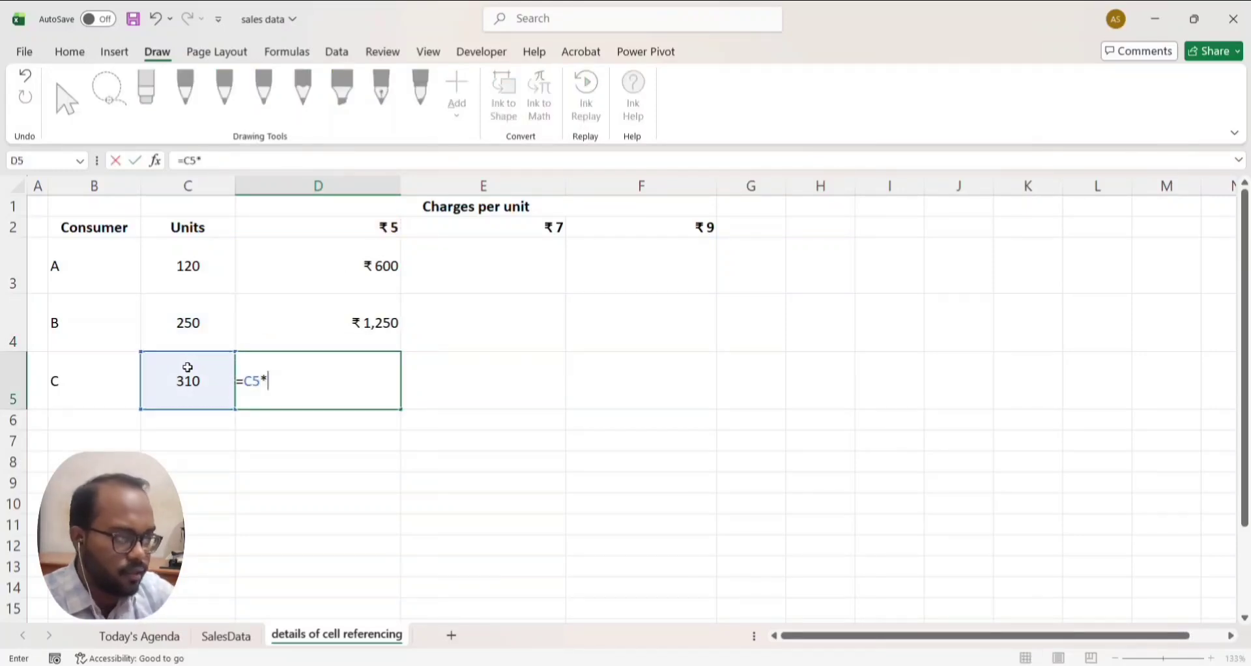
click(331, 228)
key(Return)
- Enter =C3*E2 in E3 to calculate consumer A's charge at the ₹7 rate
click(486, 264)
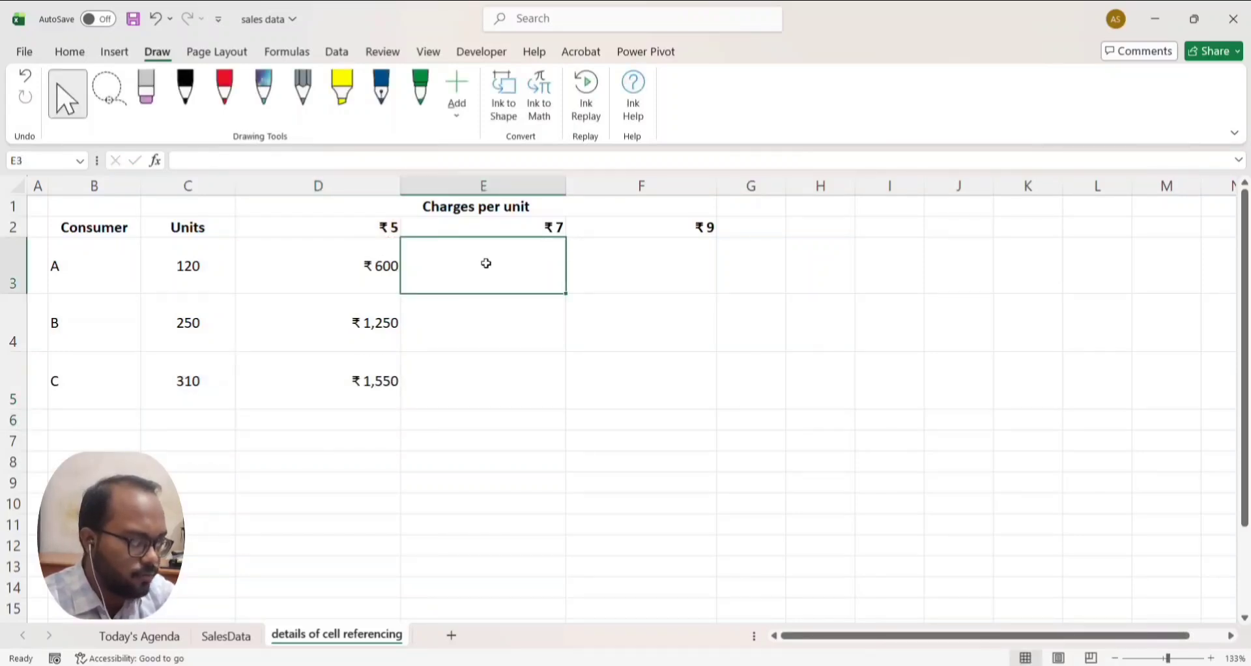
text(=)
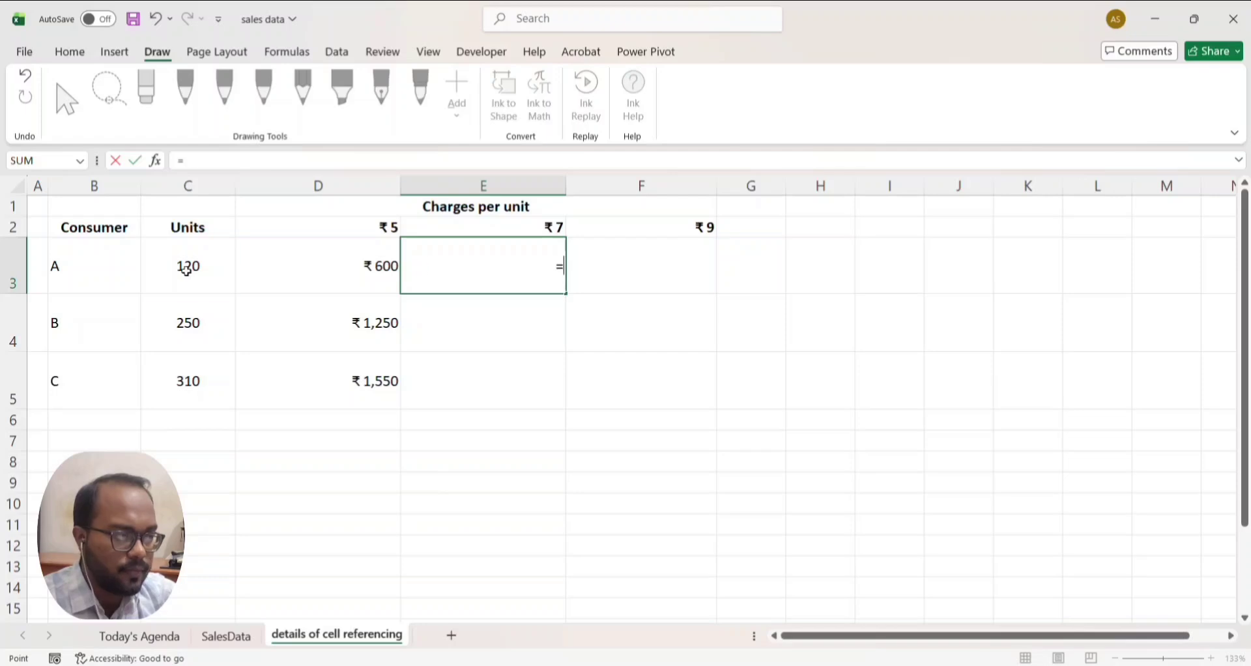
click(186, 269)
text(*)
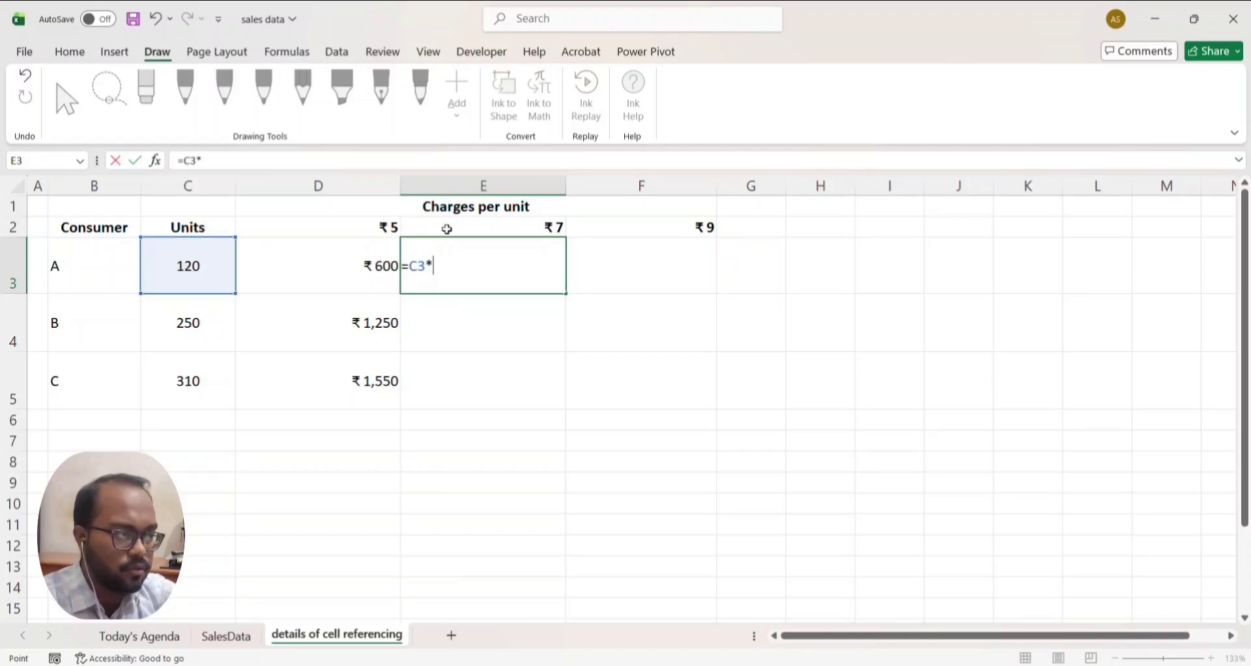
click(448, 228)
key(Return)
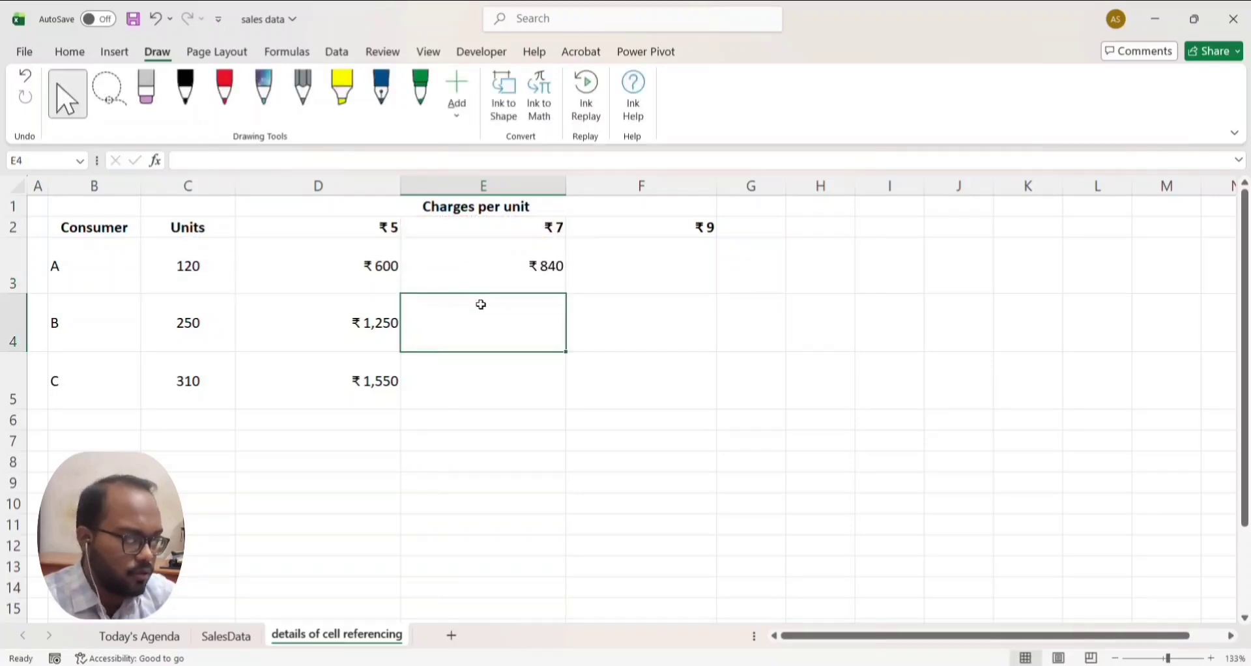
- Enter =C4*E2 in E4 to calculate consumer B's charge at the ₹7 rate
text(=)
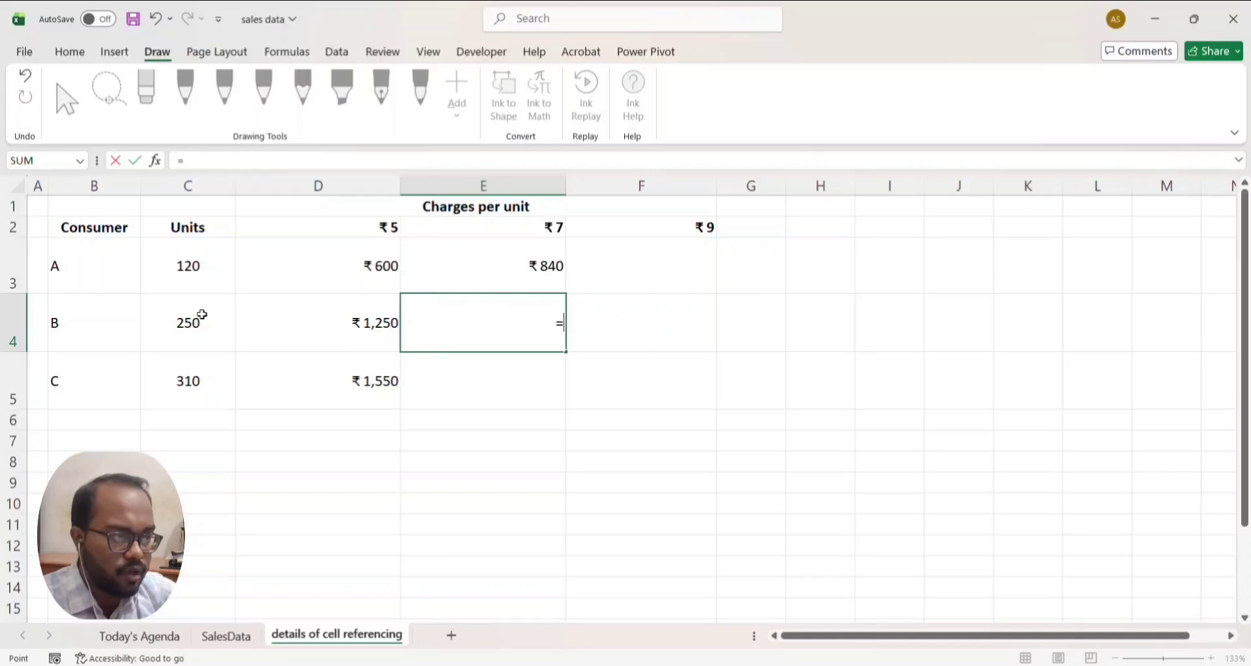
click(202, 315)
text(*)
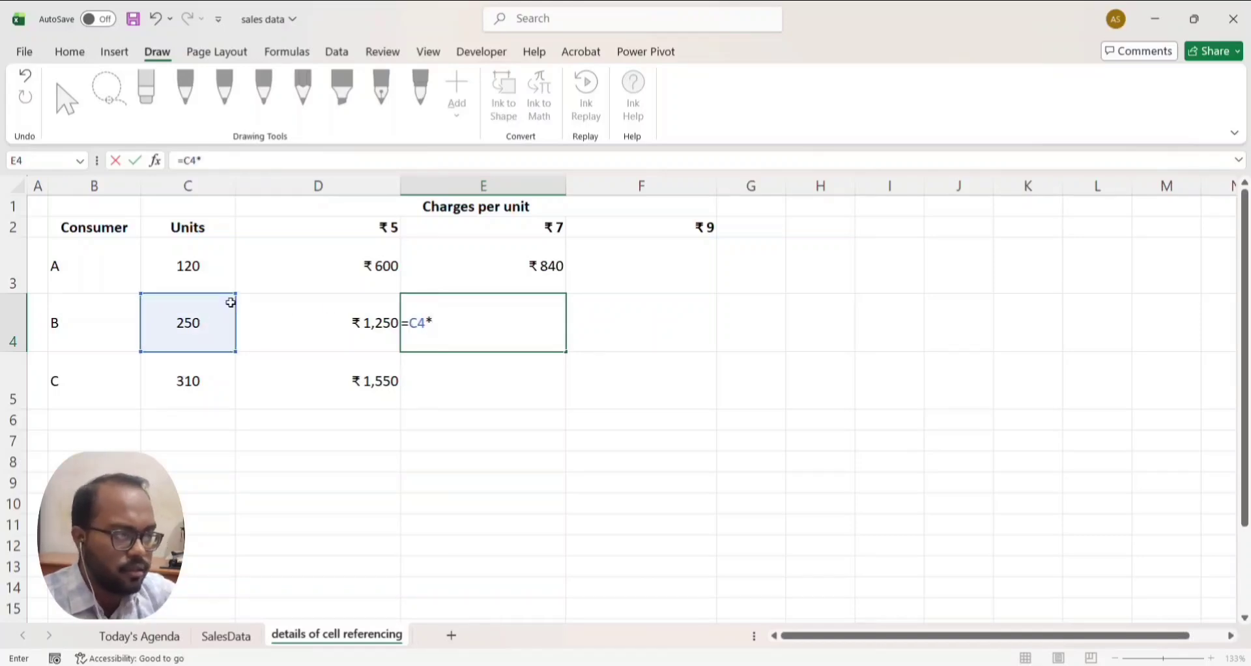
click(489, 225)
key(Return)
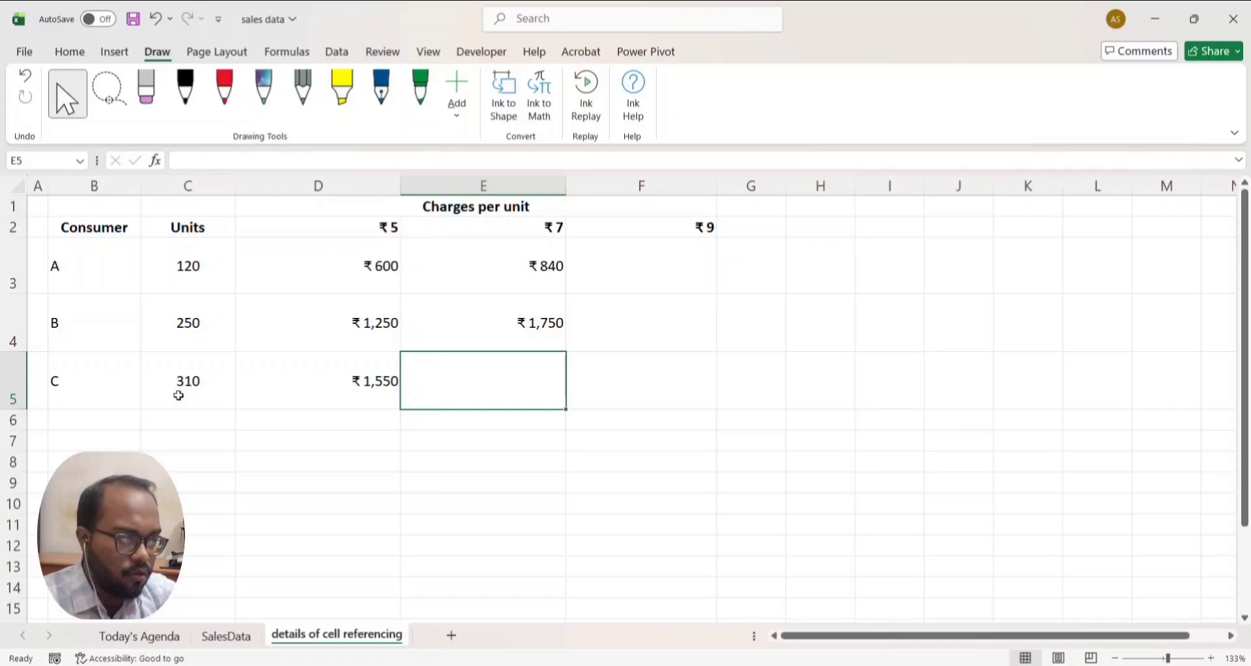
- Enter =C5*E2 in E5 to calculate consumer C's charge at the ₹7 rate
text(=)
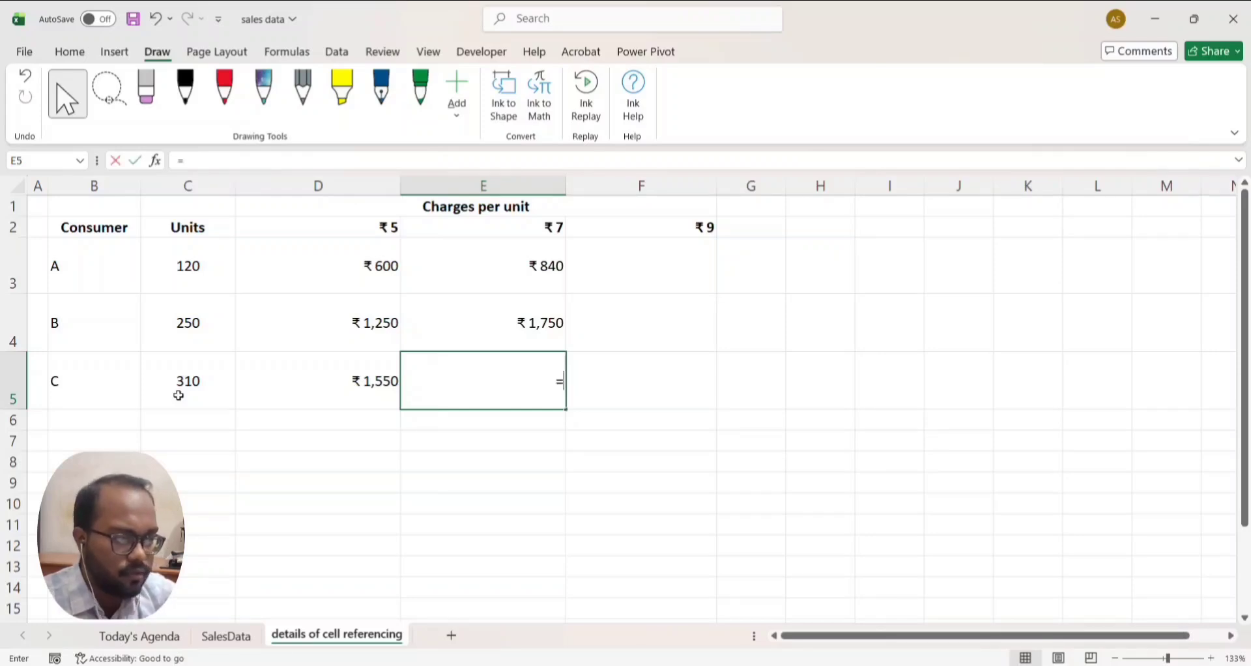
click(180, 394)
text(*)
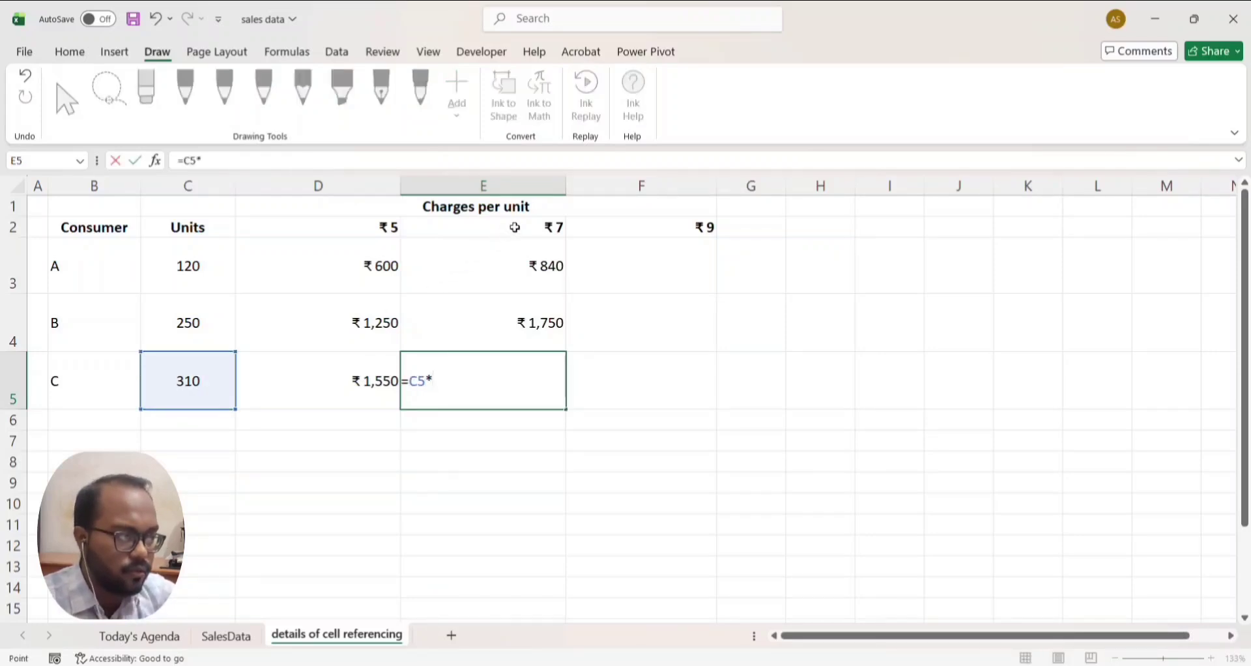
click(515, 227)
key(Return)
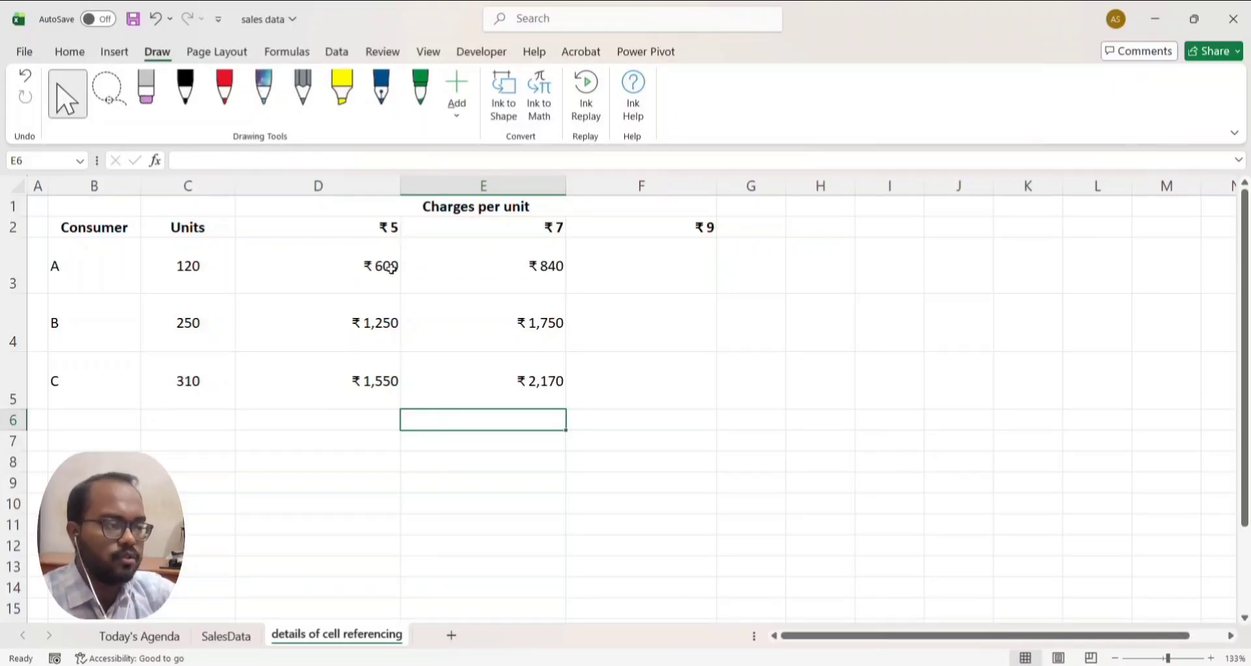
- Select D3:E5, display the sheet's formulas instead of their results, and bring up the drawing tools
drag(341, 271, 447, 353)
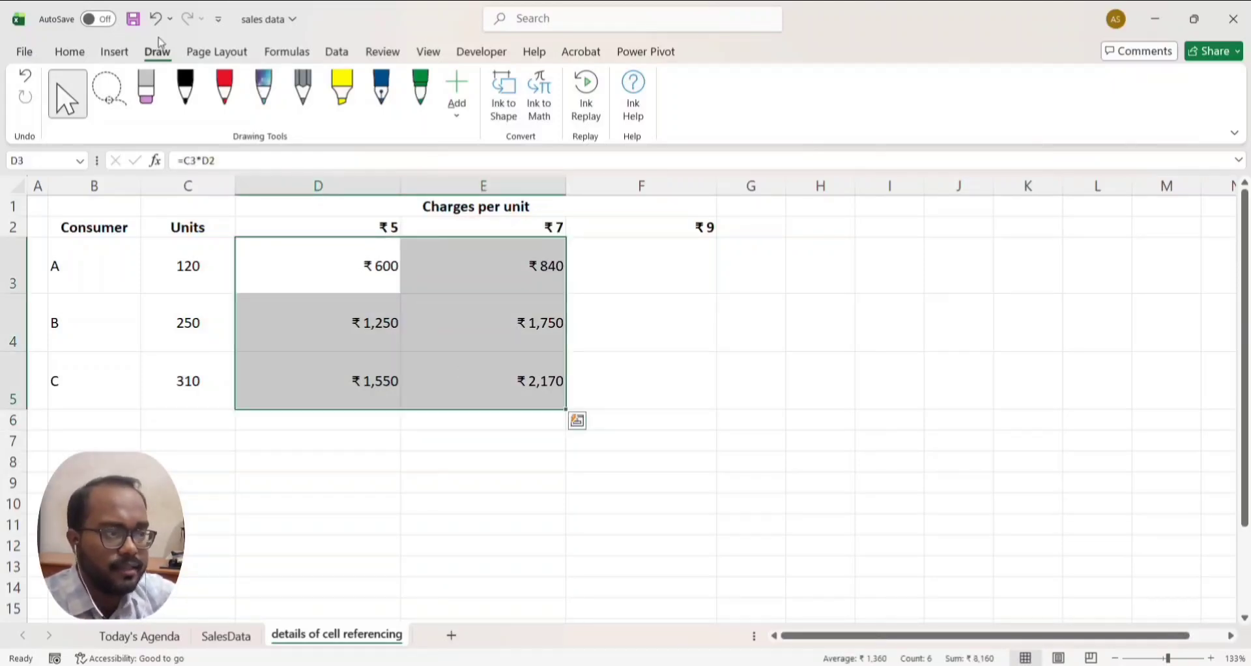
click(287, 51)
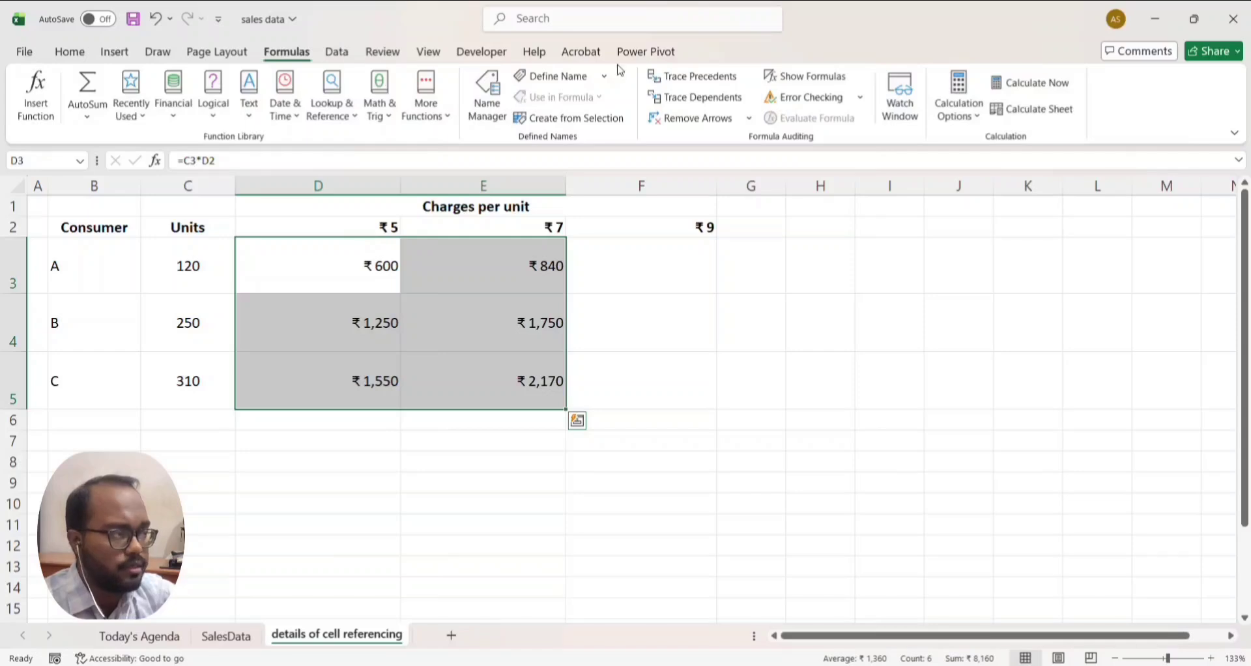
click(789, 77)
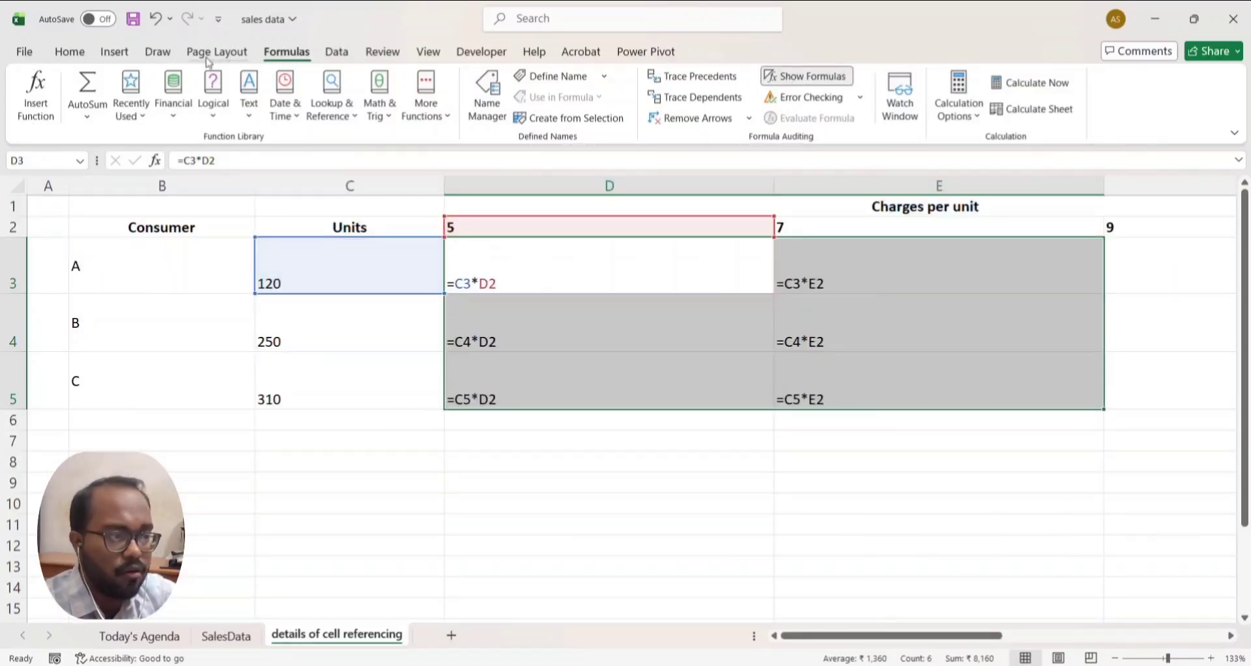
click(157, 51)
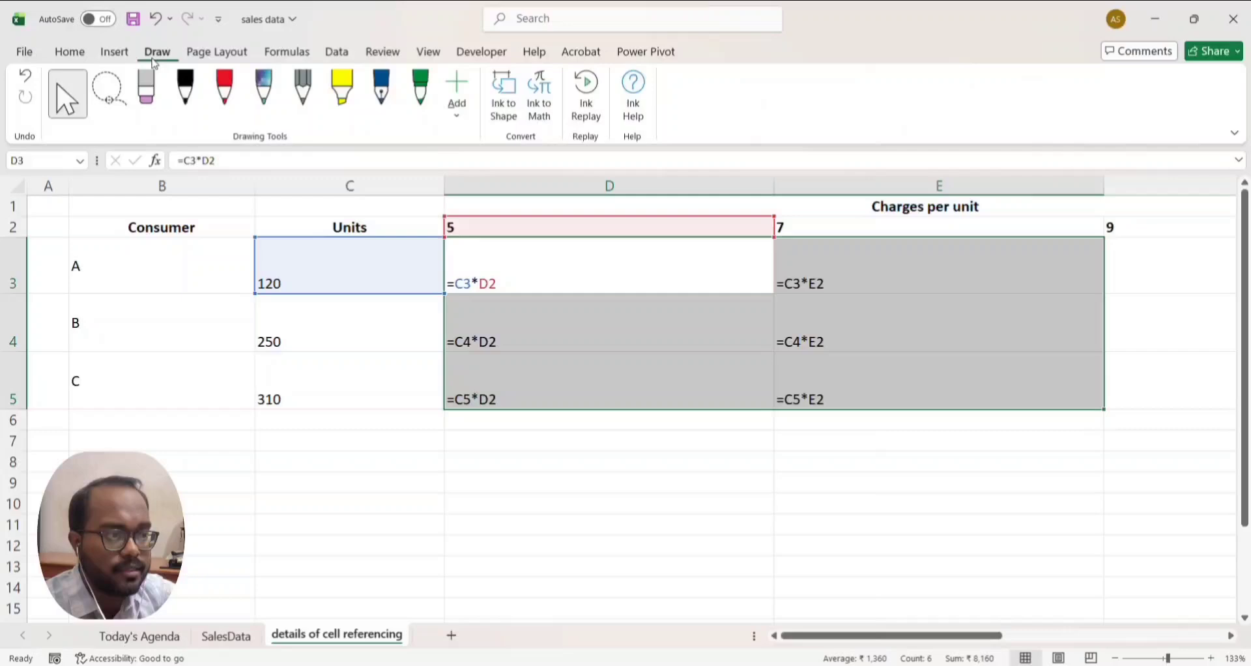
- Circle the column C references and the D2 and E2 references in the D3:E5 formulas with the black pen
click(185, 92)
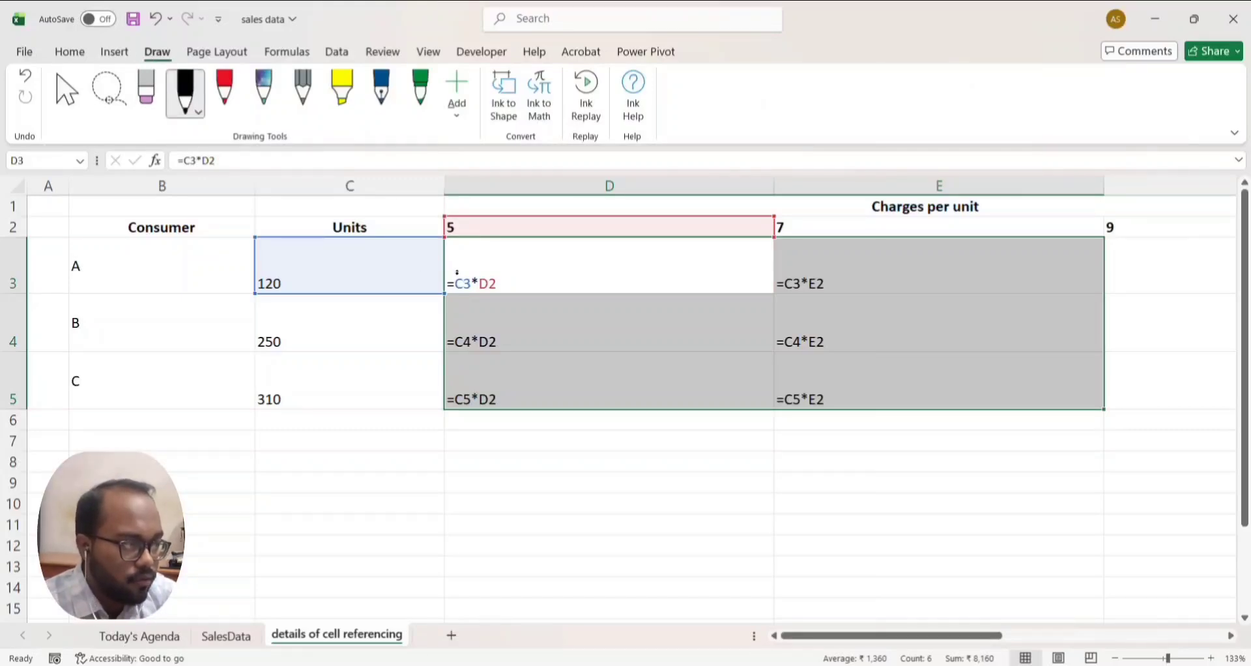
mouse_move(456, 272)
mouse_down()
mouse_move(454, 393)
mouse_move(466, 305)
mouse_up()
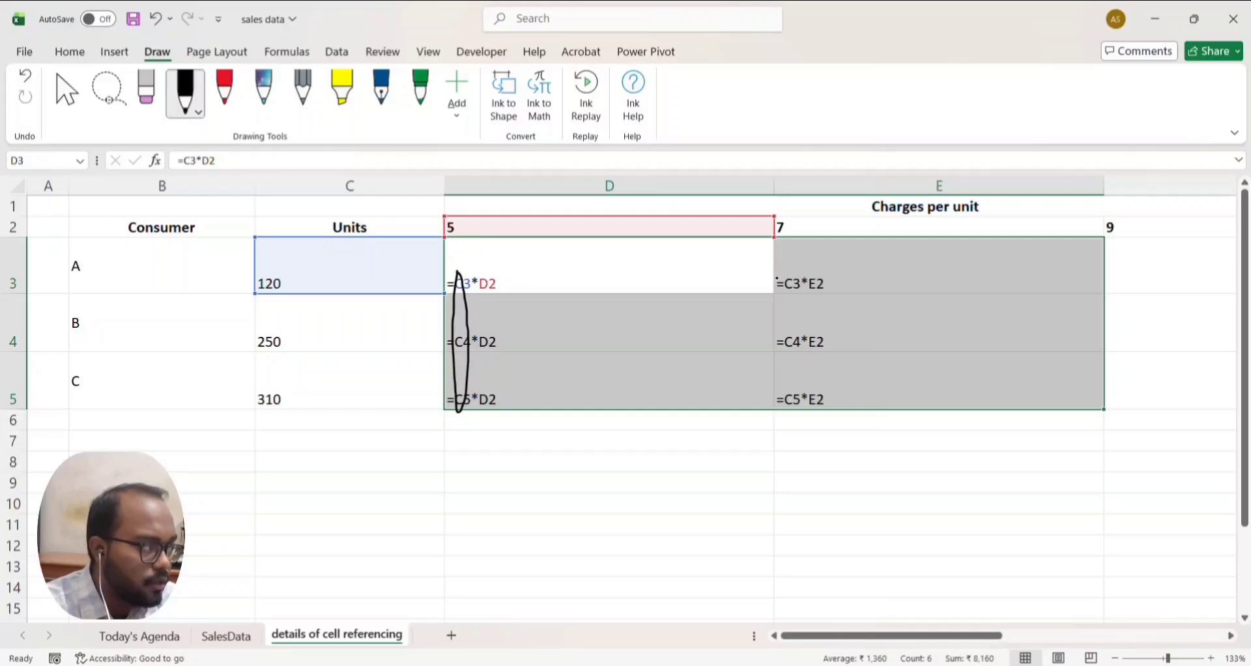
mouse_move(776, 278)
mouse_down()
mouse_move(777, 373)
mouse_move(793, 404)
mouse_move(788, 280)
mouse_move(776, 278)
mouse_up()
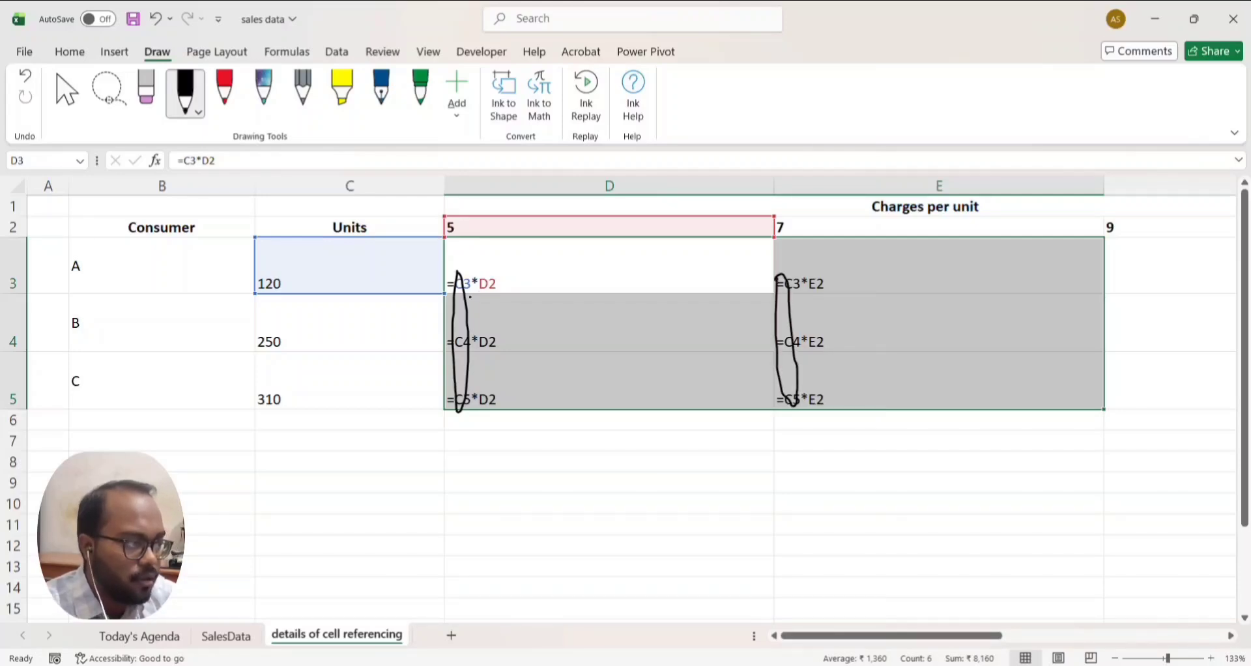
mouse_move(493, 272)
mouse_down()
mouse_move(490, 414)
mouse_move(518, 343)
mouse_move(499, 274)
mouse_up()
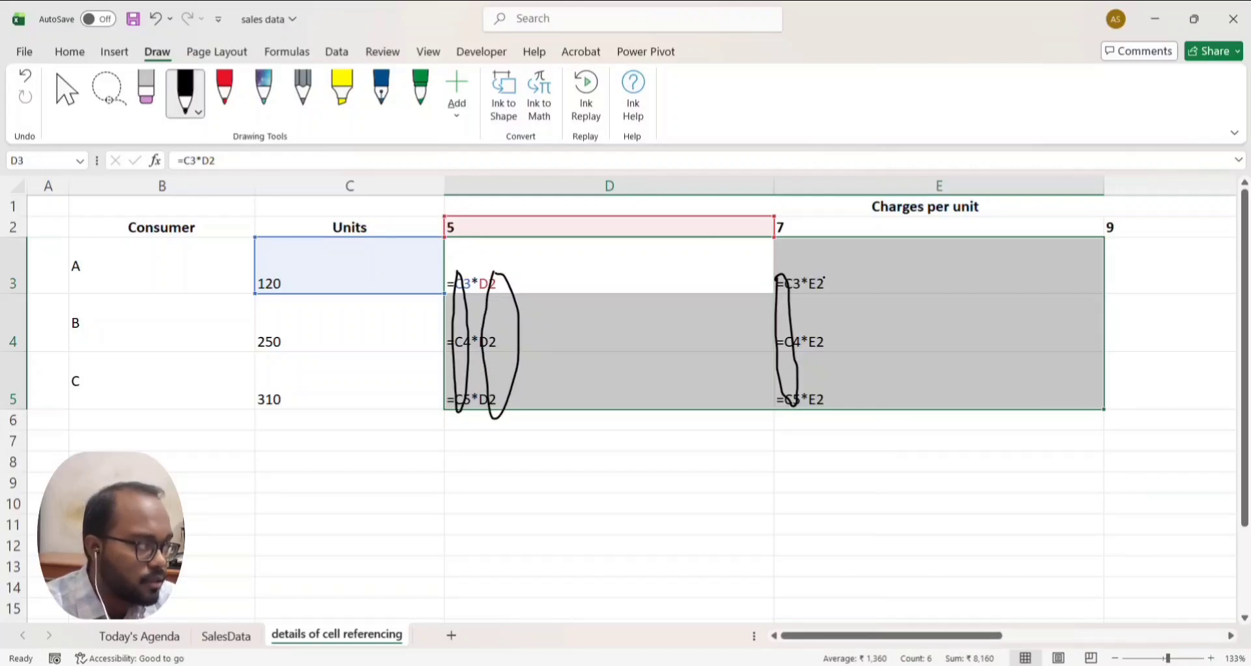
mouse_move(813, 277)
mouse_down()
mouse_move(810, 374)
mouse_move(826, 413)
mouse_move(837, 288)
mouse_move(814, 233)
mouse_up()
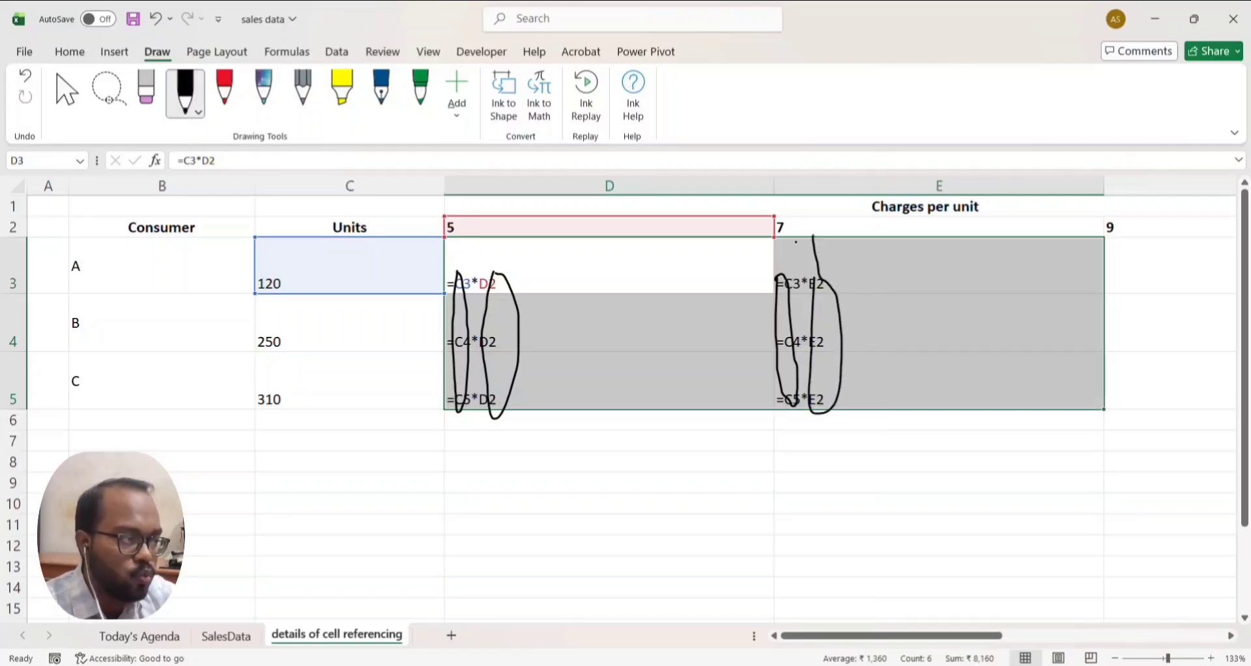
- Lasso all the ink circles around the formulas, delete them, and return to normal cell selection
click(107, 92)
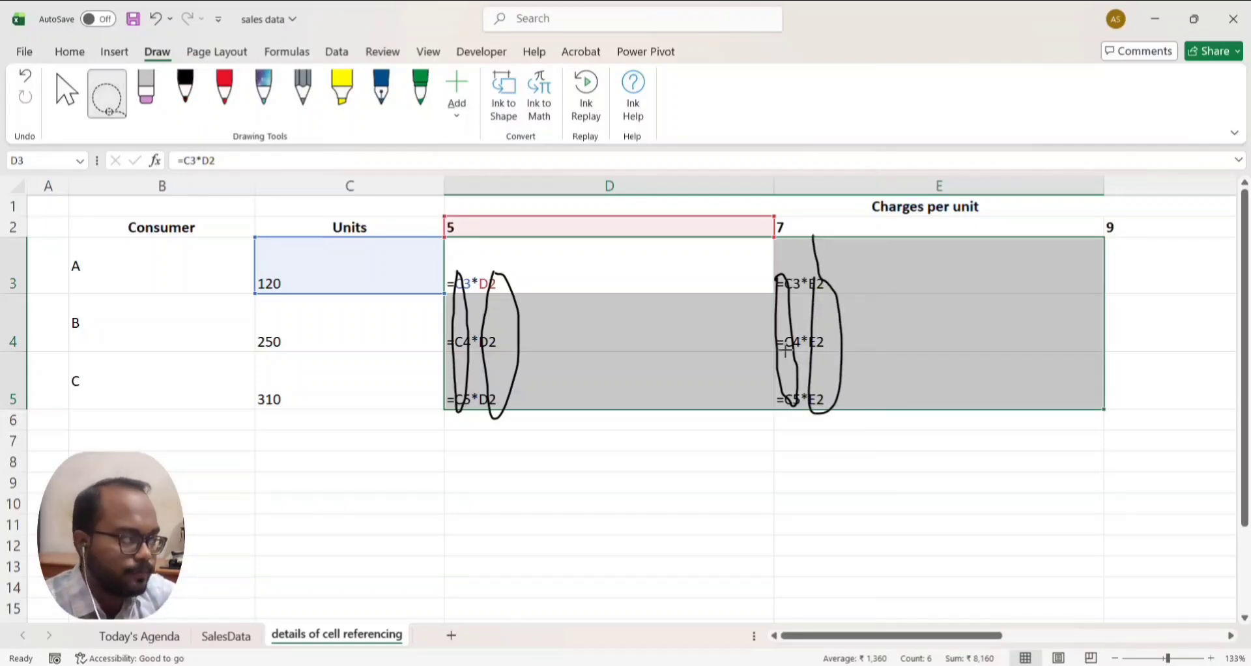
mouse_move(975, 493)
mouse_down()
mouse_move(916, 421)
mouse_move(647, 196)
mouse_move(368, 352)
mouse_move(309, 436)
mouse_up()
key(Delete)
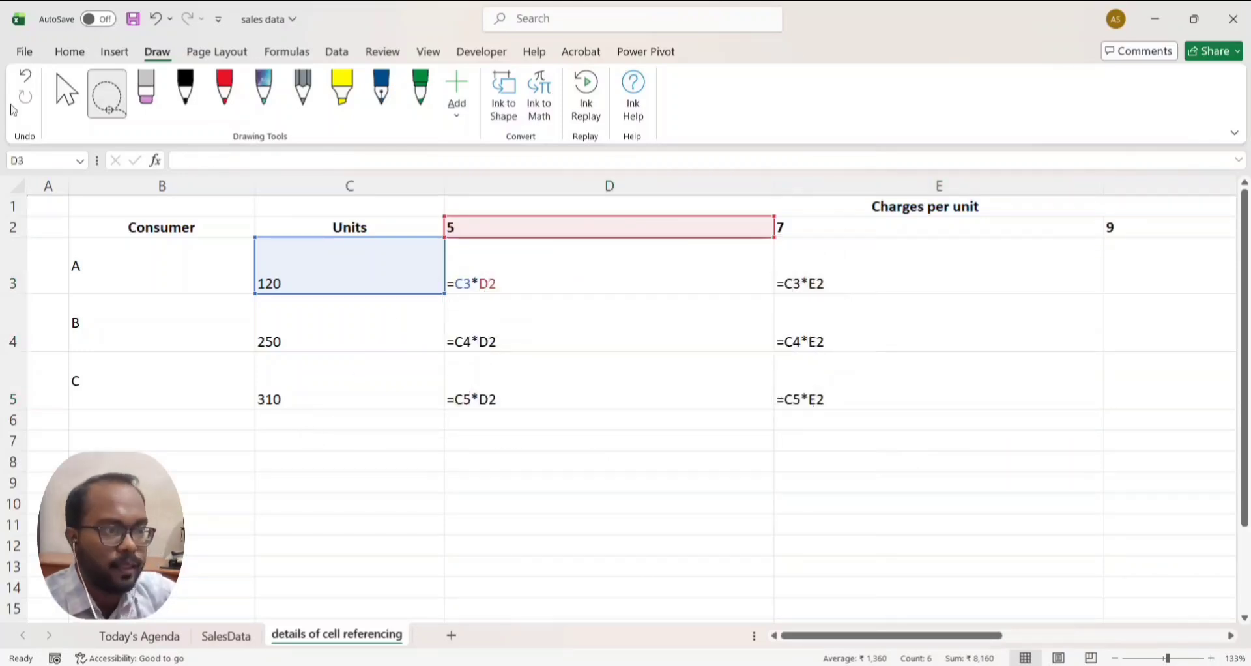
click(68, 93)
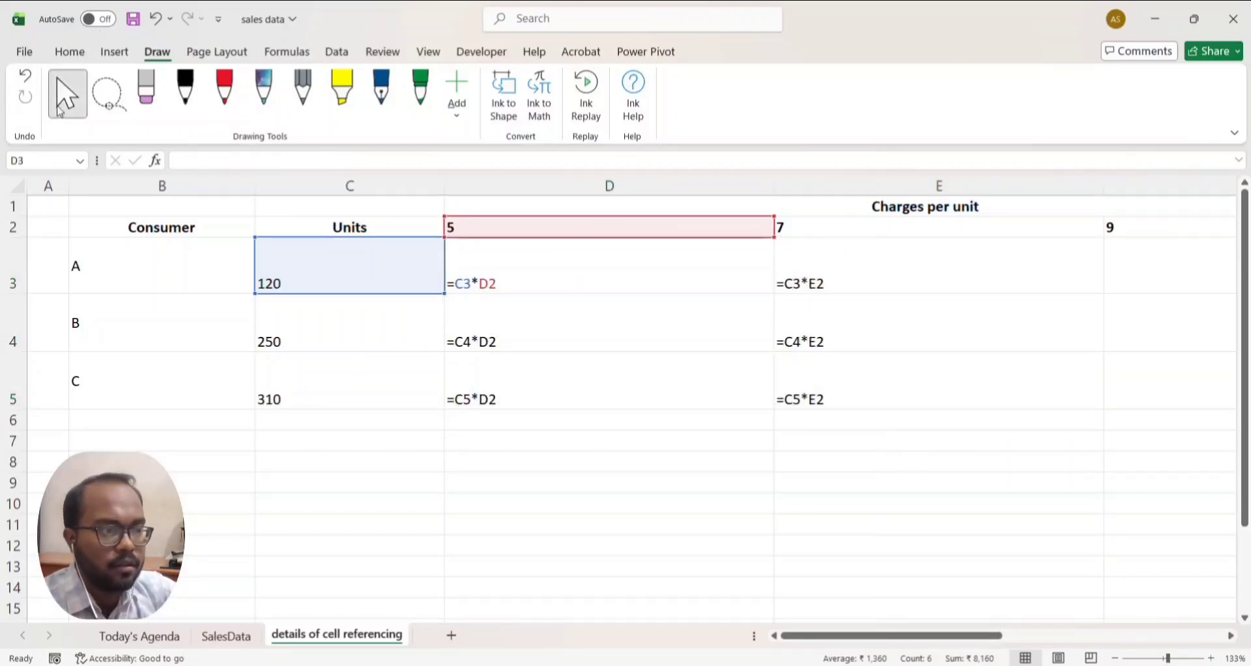
- Switch the sheet back from displaying formulas to displaying their results
click(72, 53)
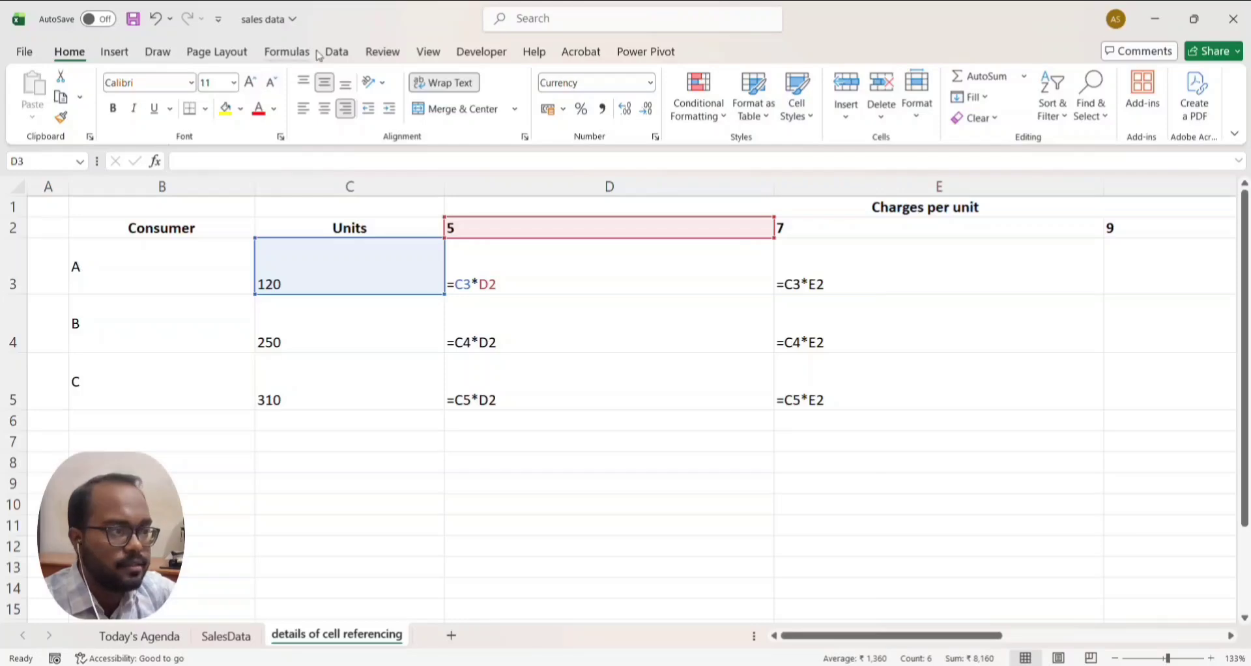
click(286, 52)
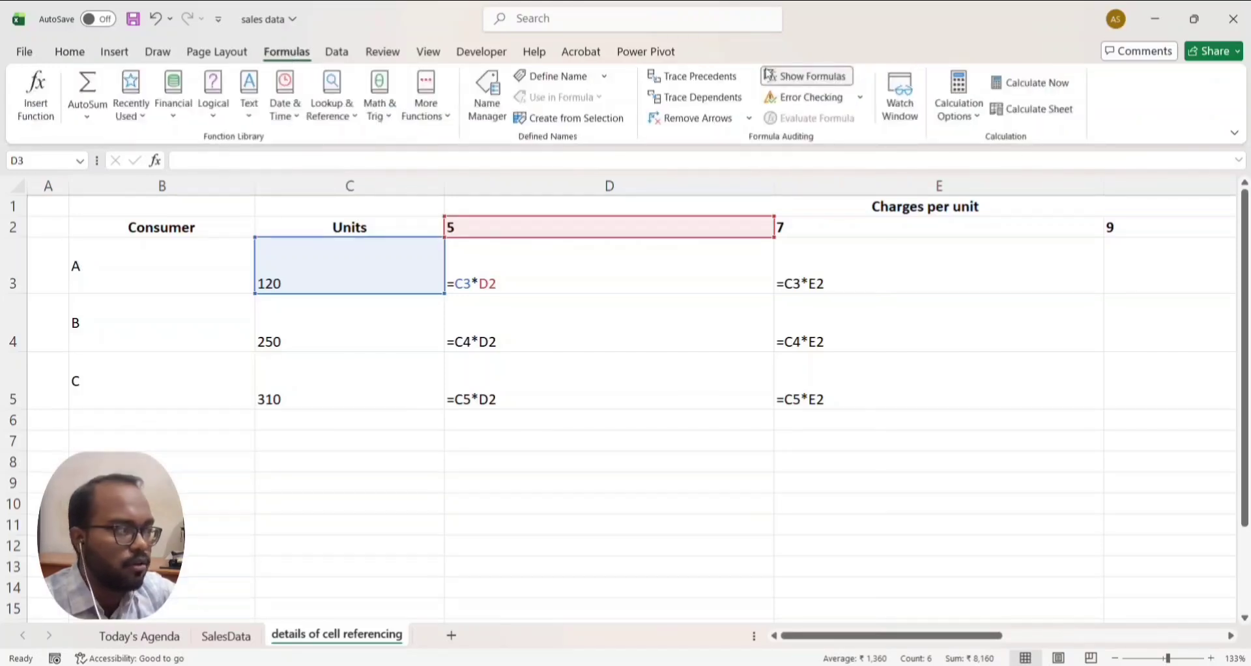
click(827, 73)
- Edit the formula in D3 to use mixed references: =$C3*D$2
click(350, 256)
double_click(350, 256)
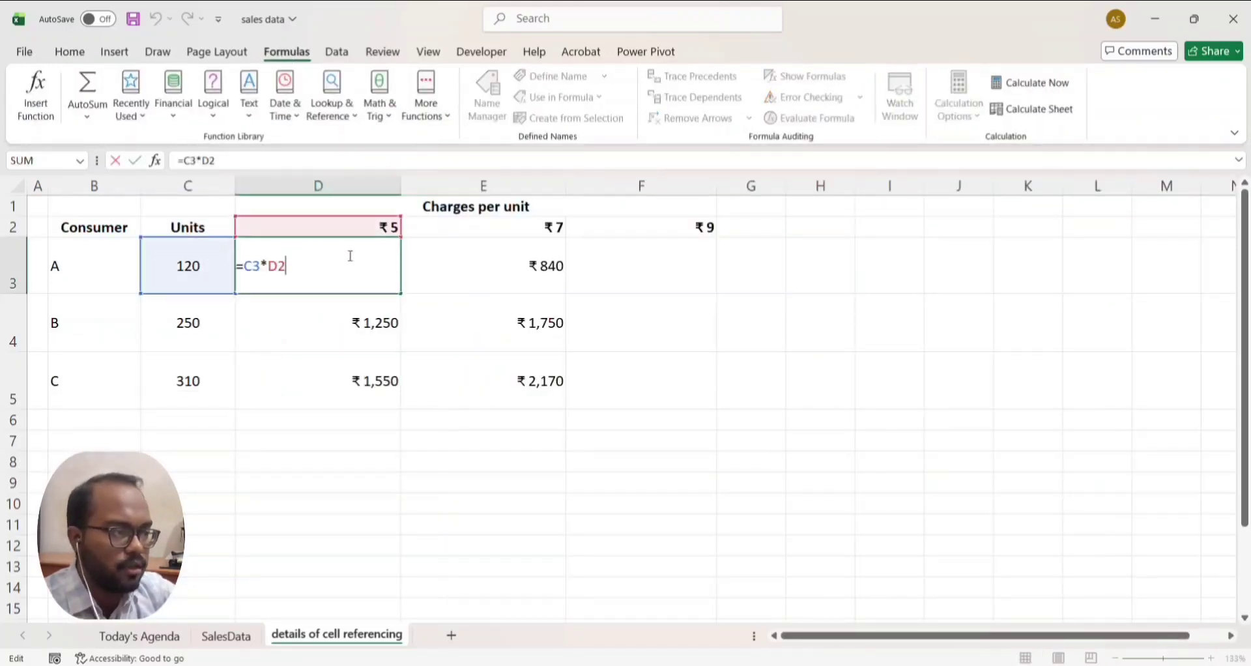
click(243, 267)
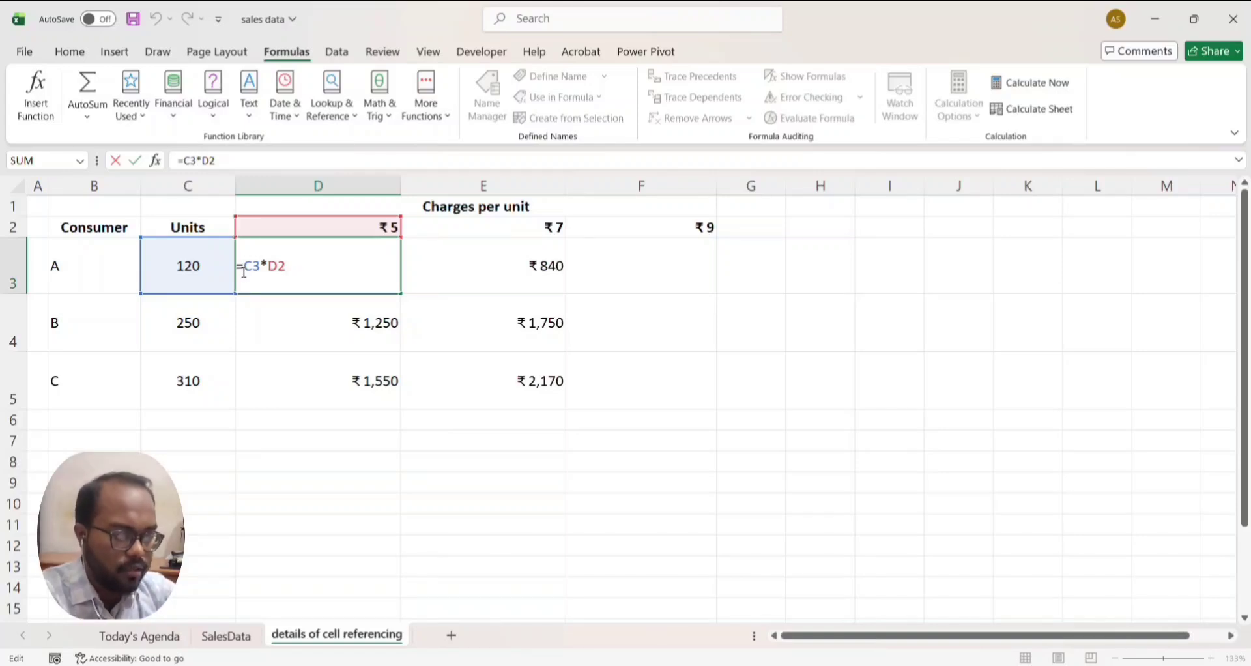
text($)
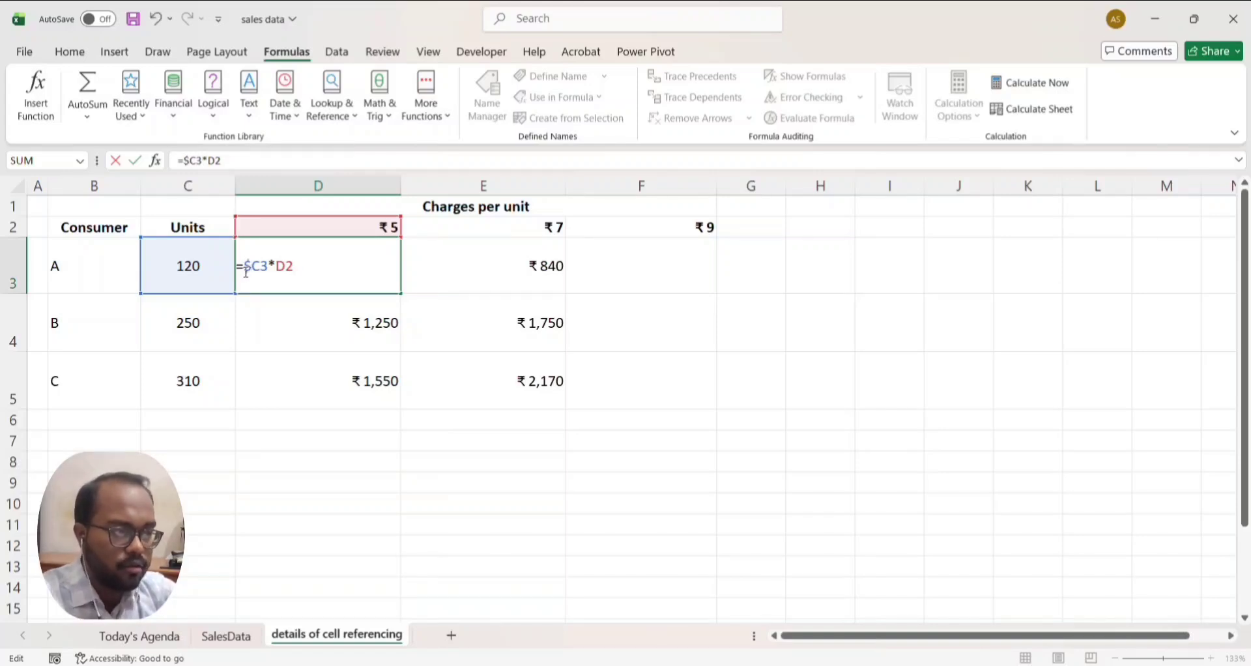
click(284, 265)
text($)
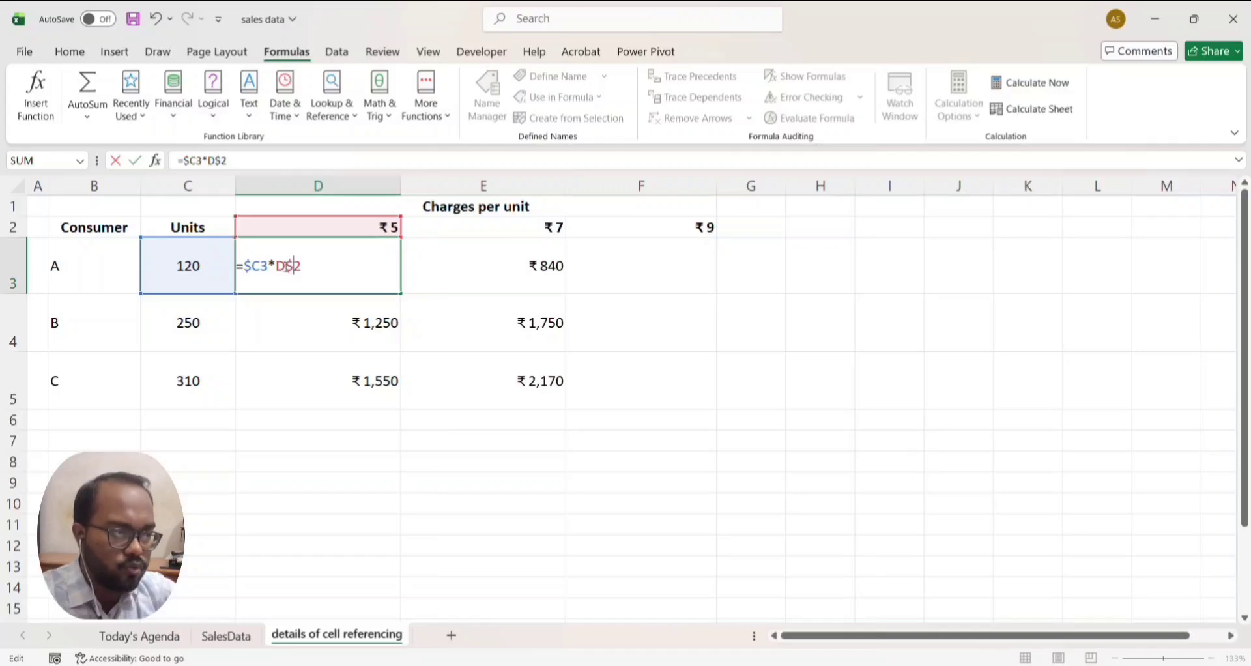
key(Return)
- Fill the D3 formula across D3:F5 and check the copied formulas in E3 and F5
click(287, 267)
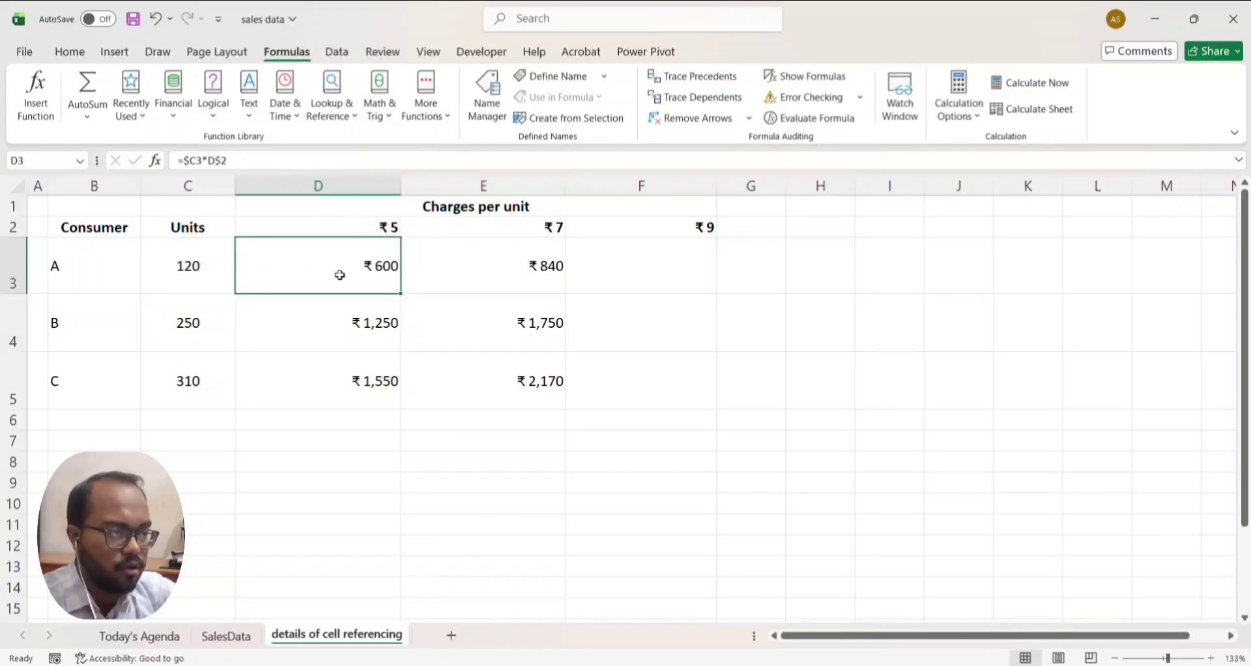
drag(400, 294, 690, 398)
click(517, 275)
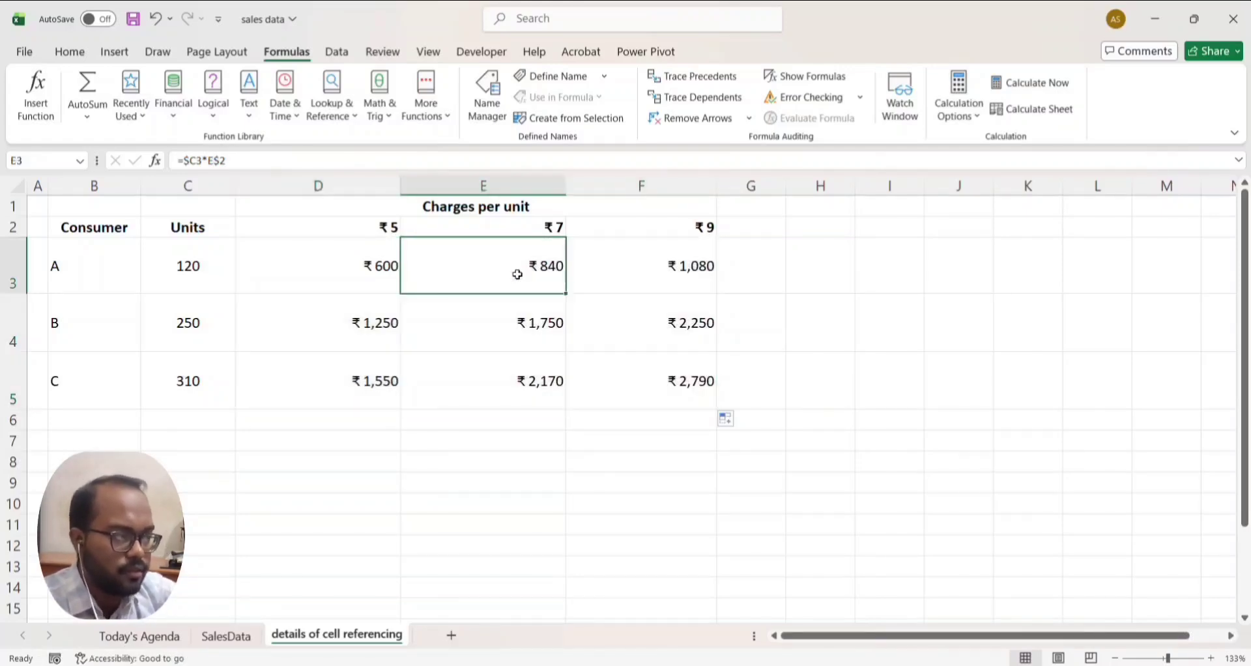
click(673, 227)
click(184, 378)
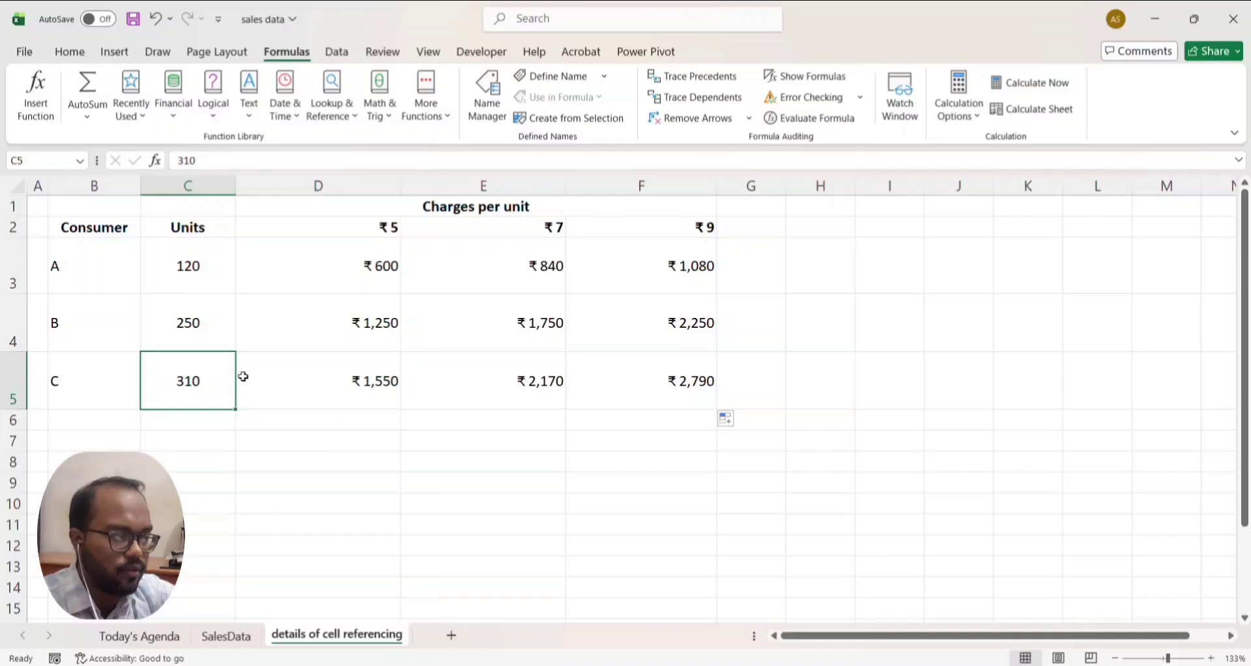
click(626, 376)
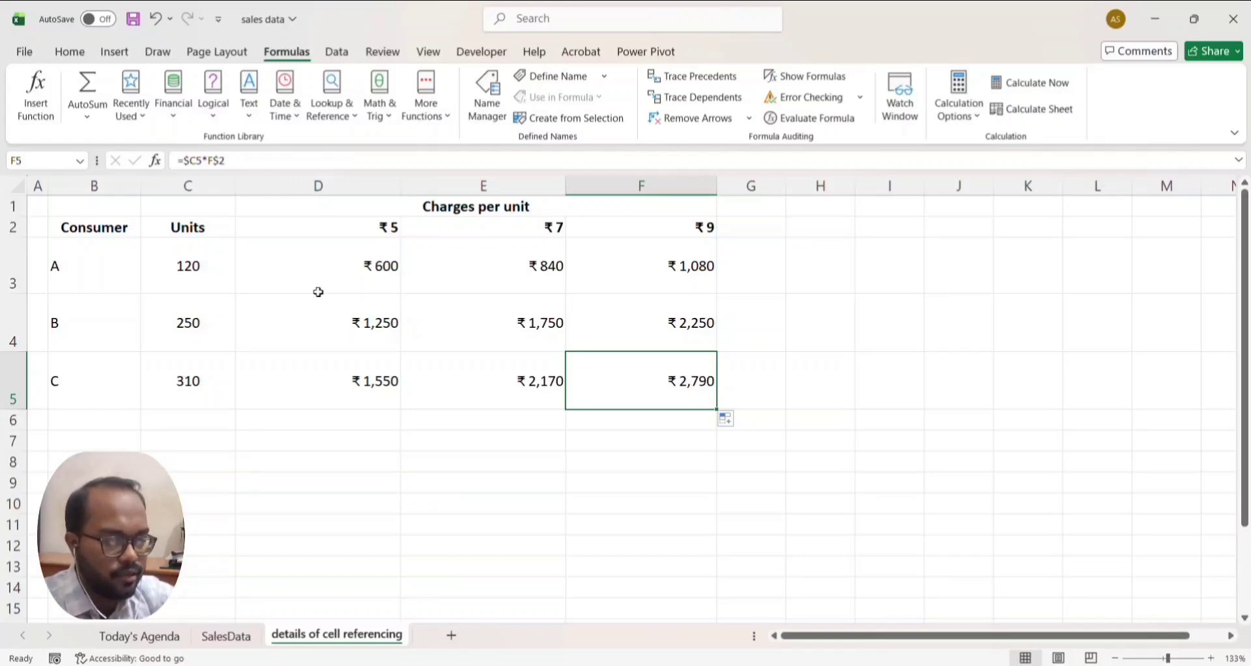
- On the Today's Agenda sheet, fill cell A2 with standard green to mark the first topic as covered
click(147, 636)
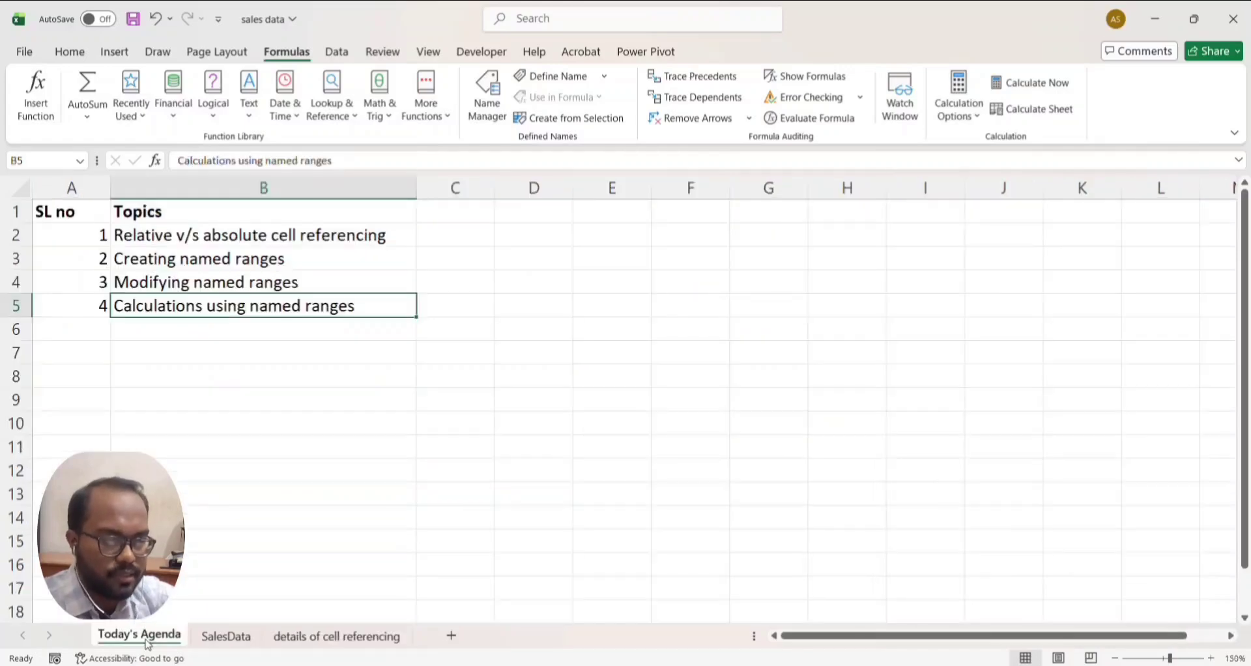
click(81, 243)
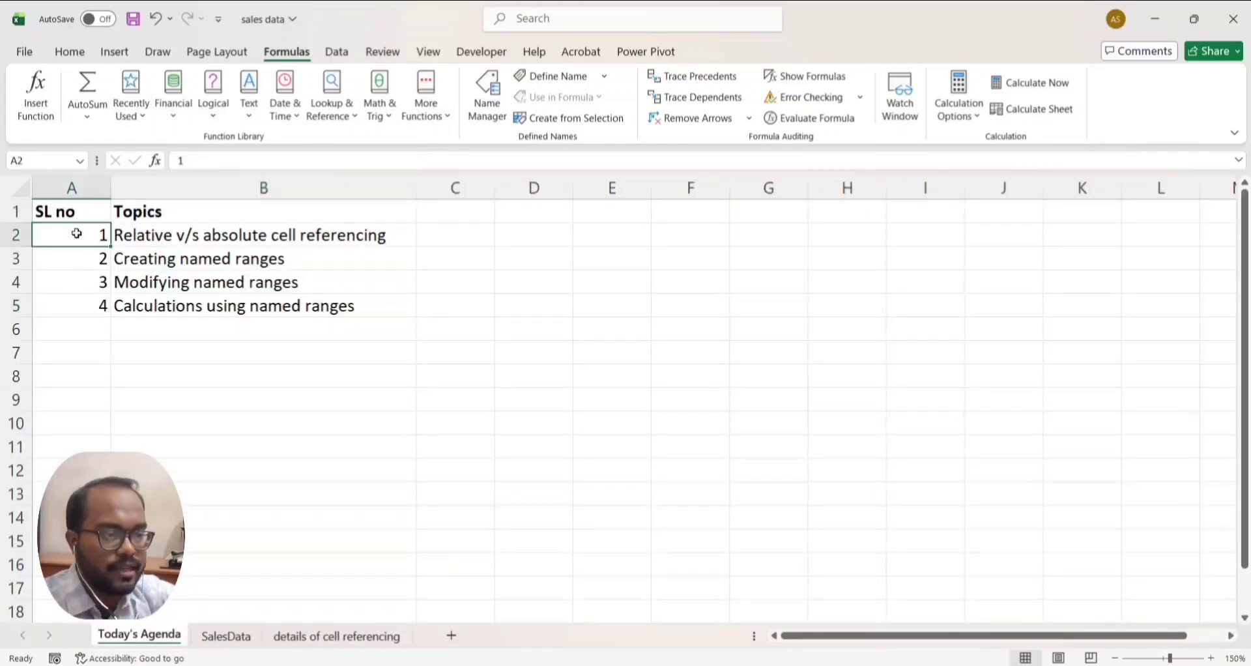
click(70, 52)
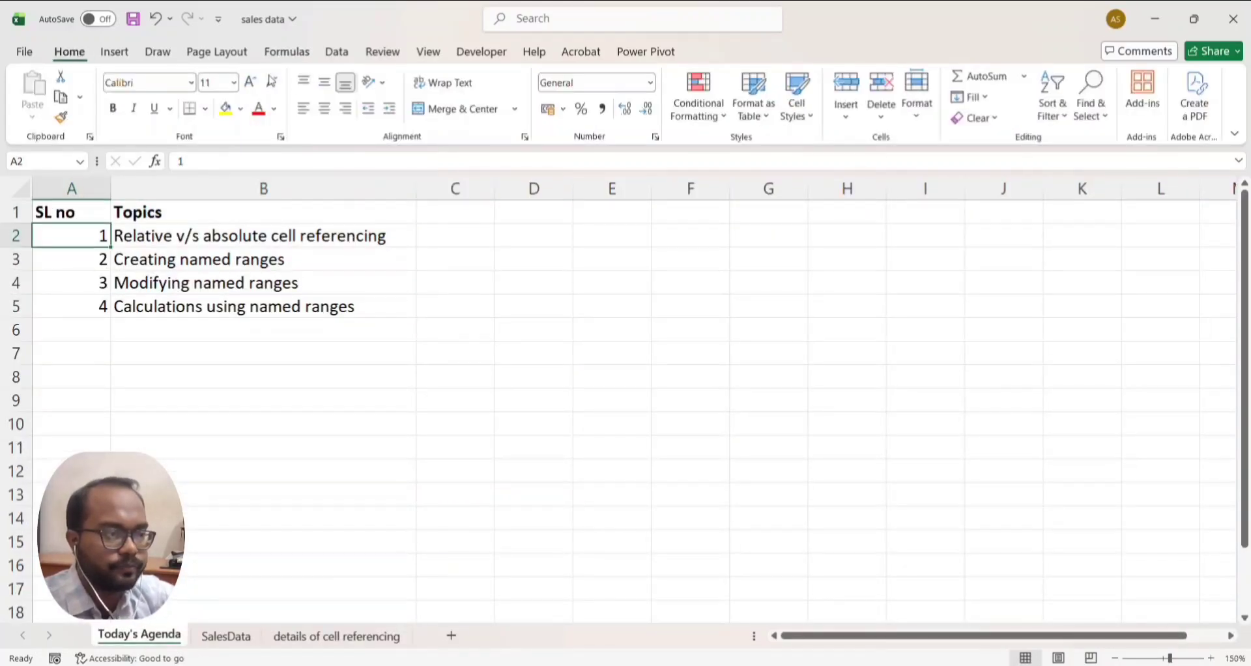
click(240, 109)
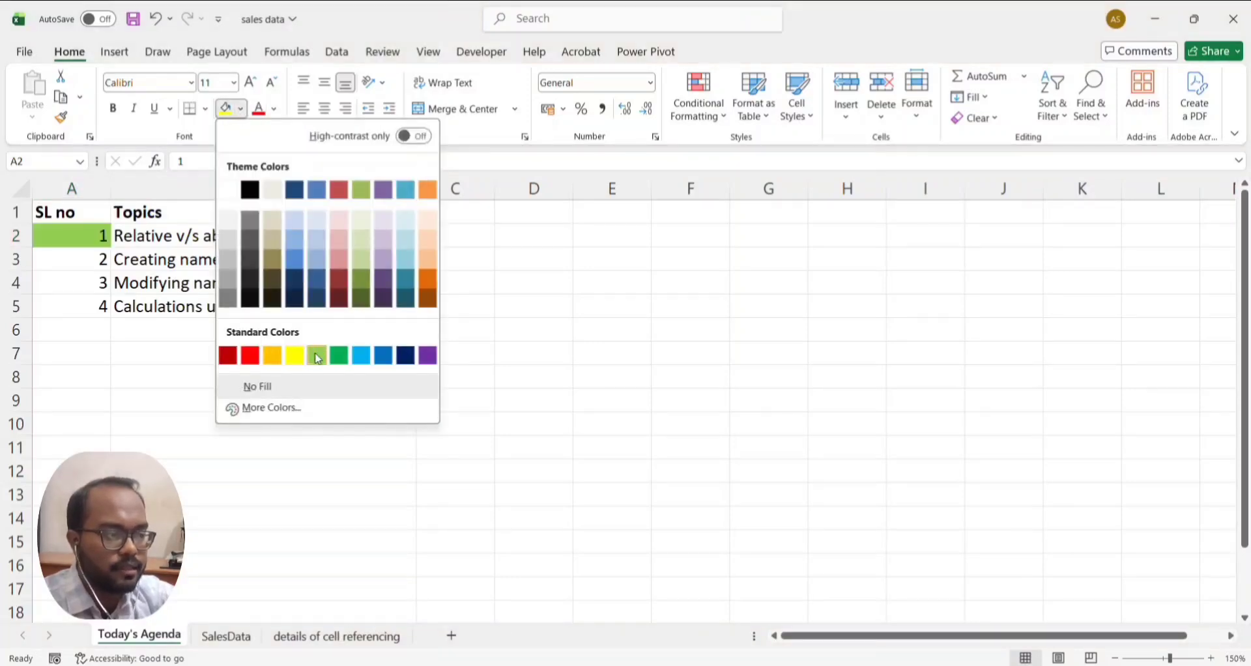
click(339, 355)
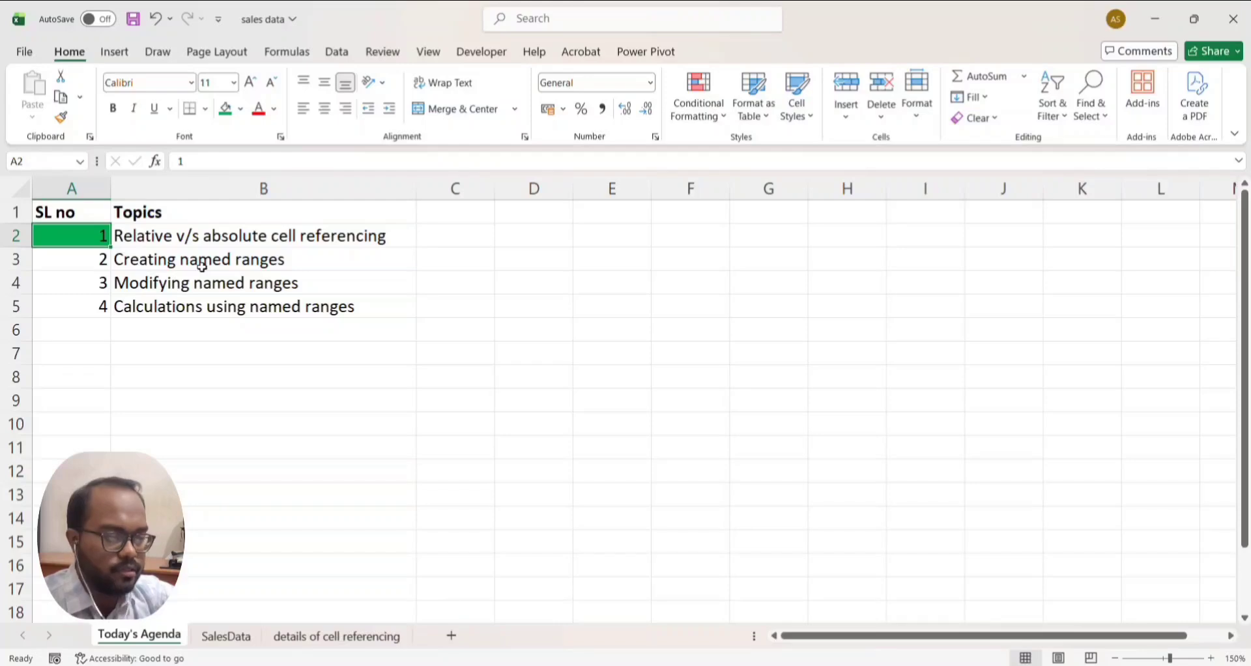
- Hide the Total amount and Discount columns (H and I) on the SalesData sheet
click(226, 636)
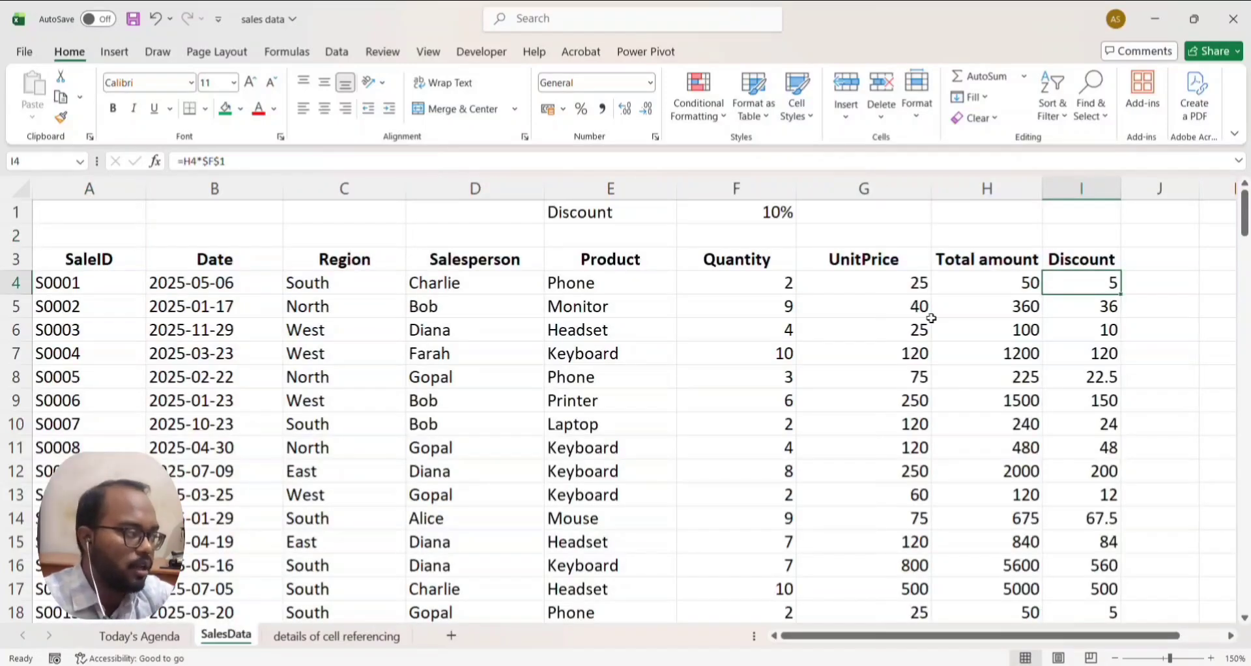
drag(977, 185, 1077, 185)
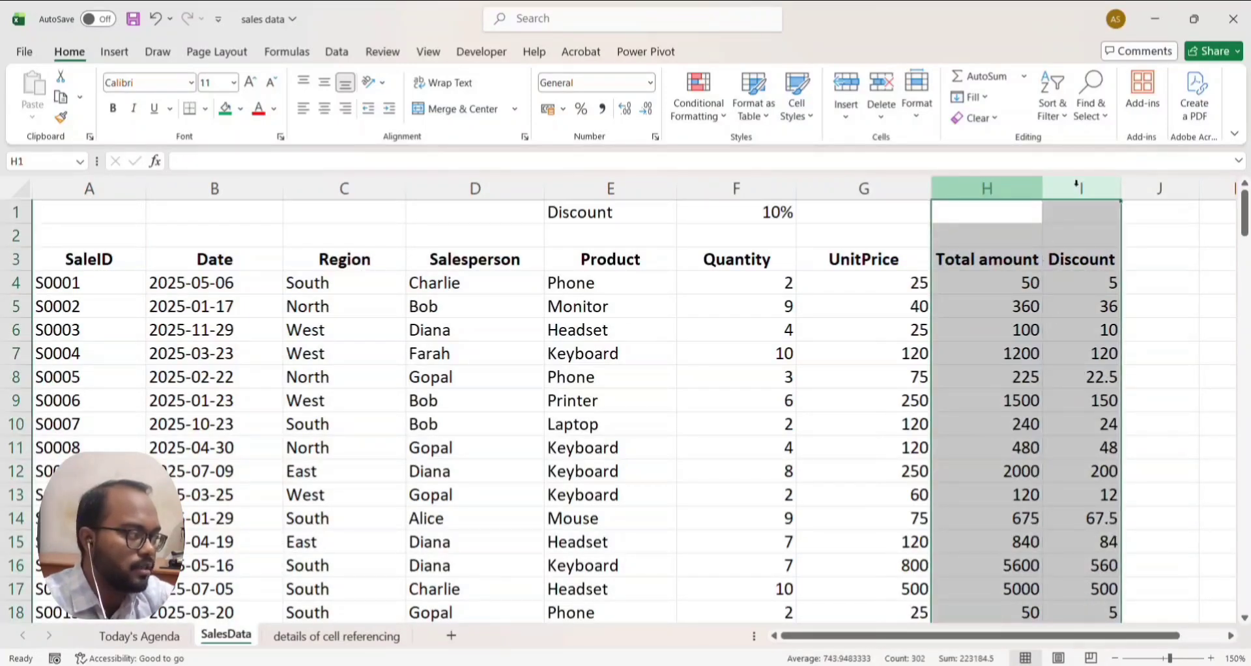
right_click(1077, 185)
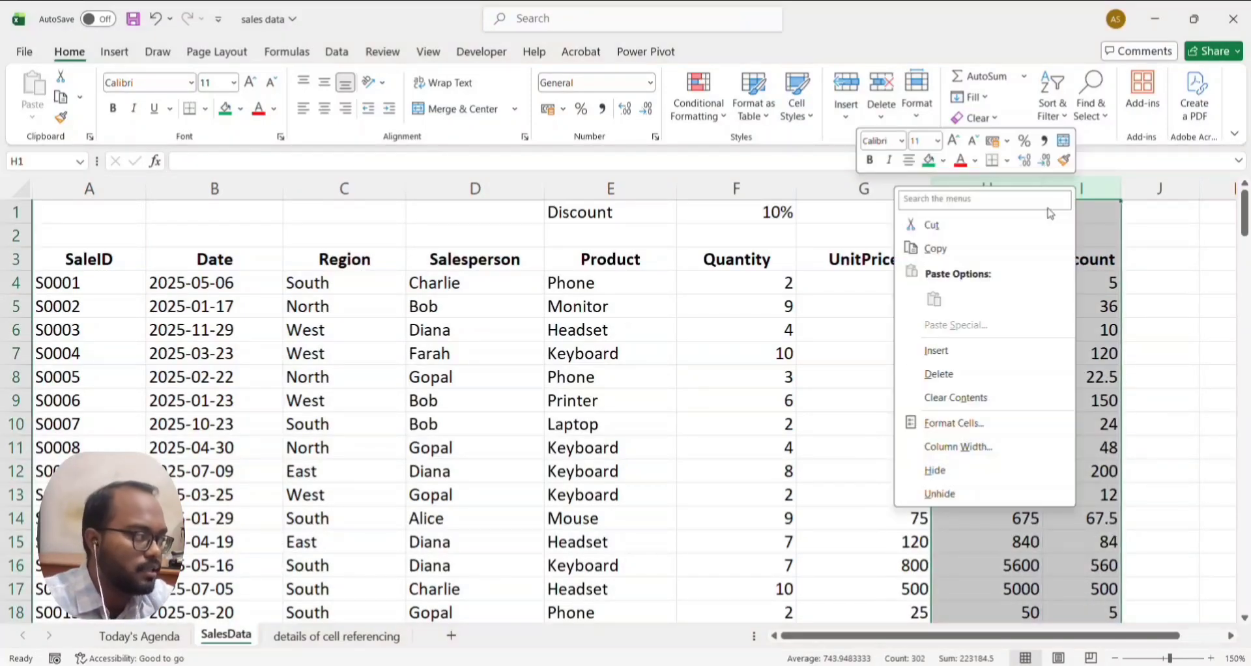
click(969, 470)
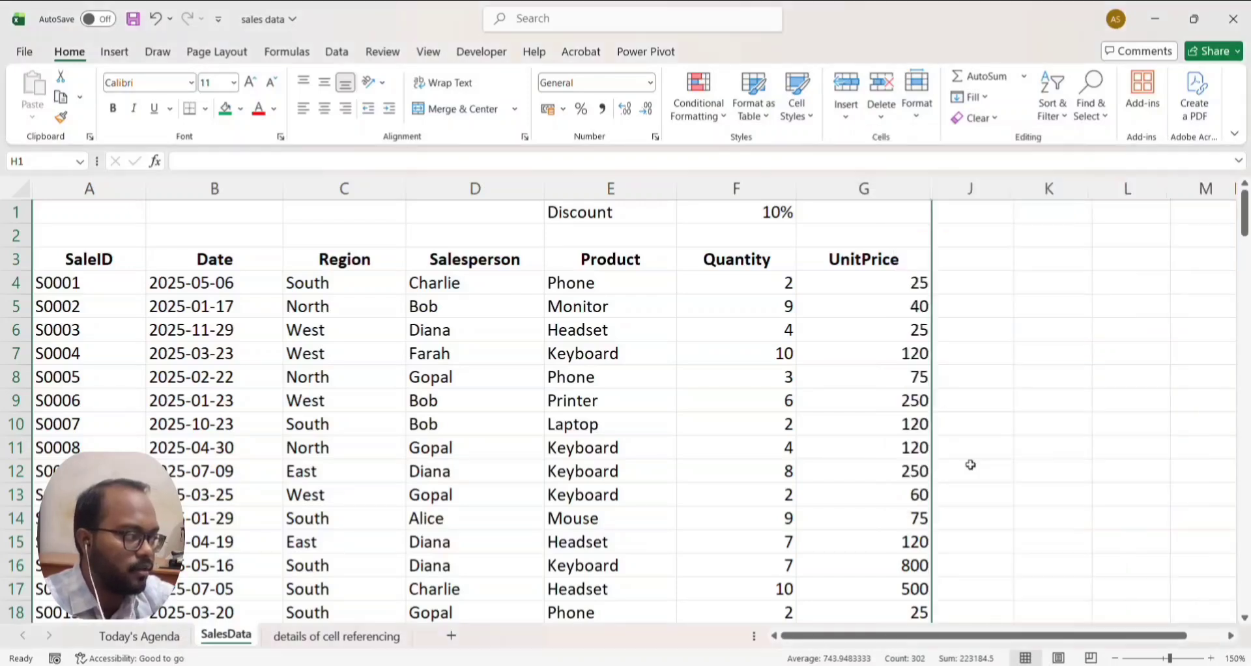
- Name the unit price values in G4:G153 UnitPrice
click(860, 282)
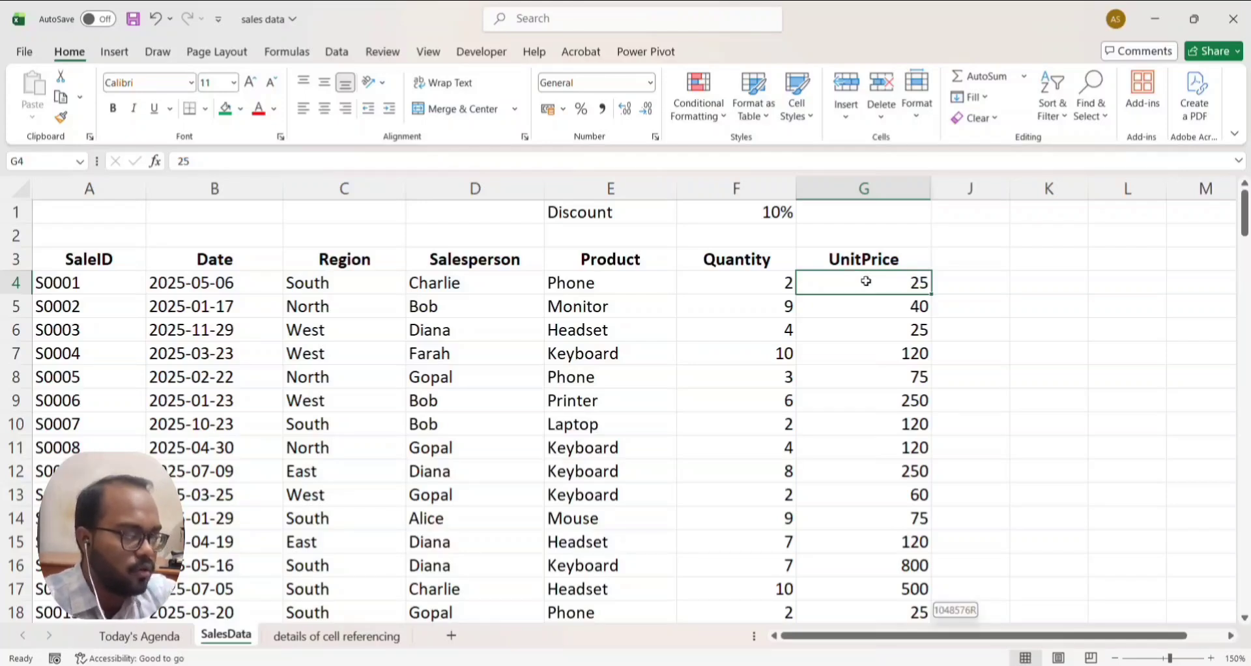
key(ctrl+shift+Down)
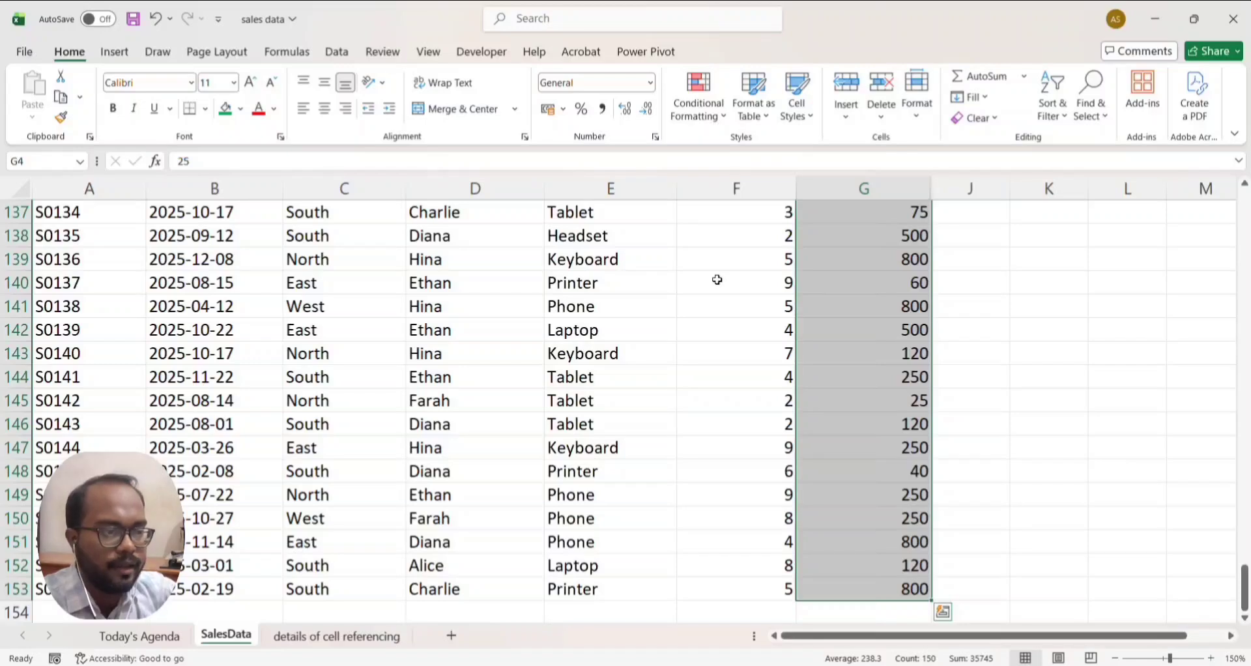
click(28, 161)
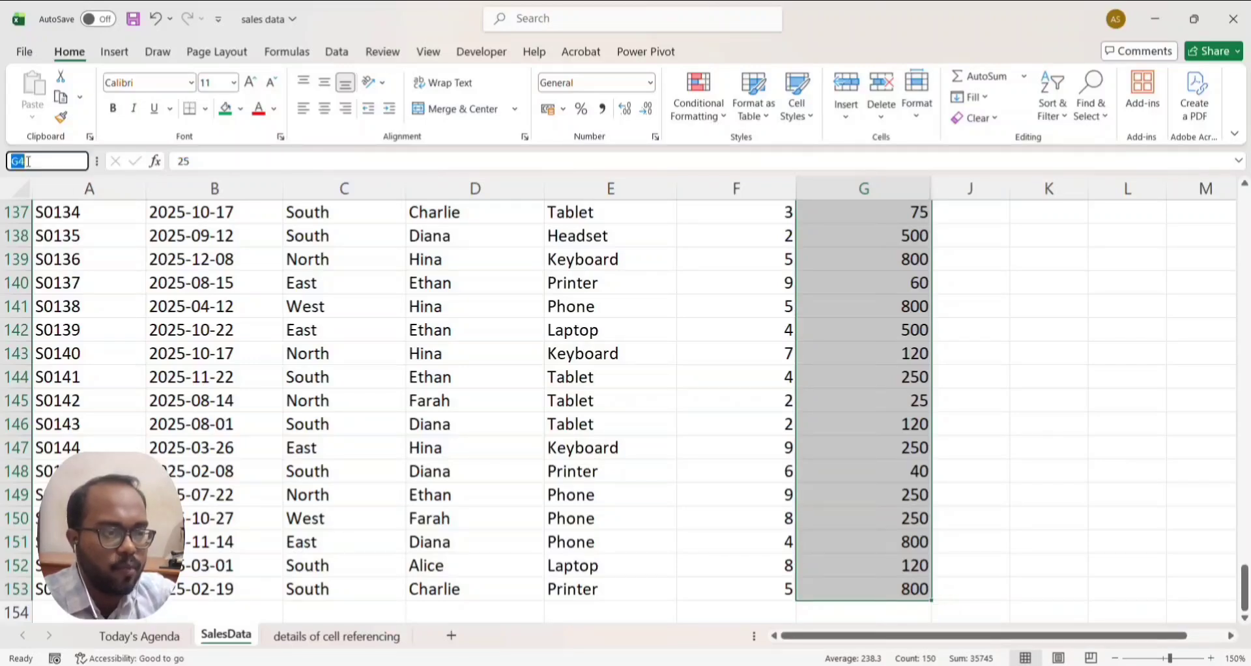
text(Uni)
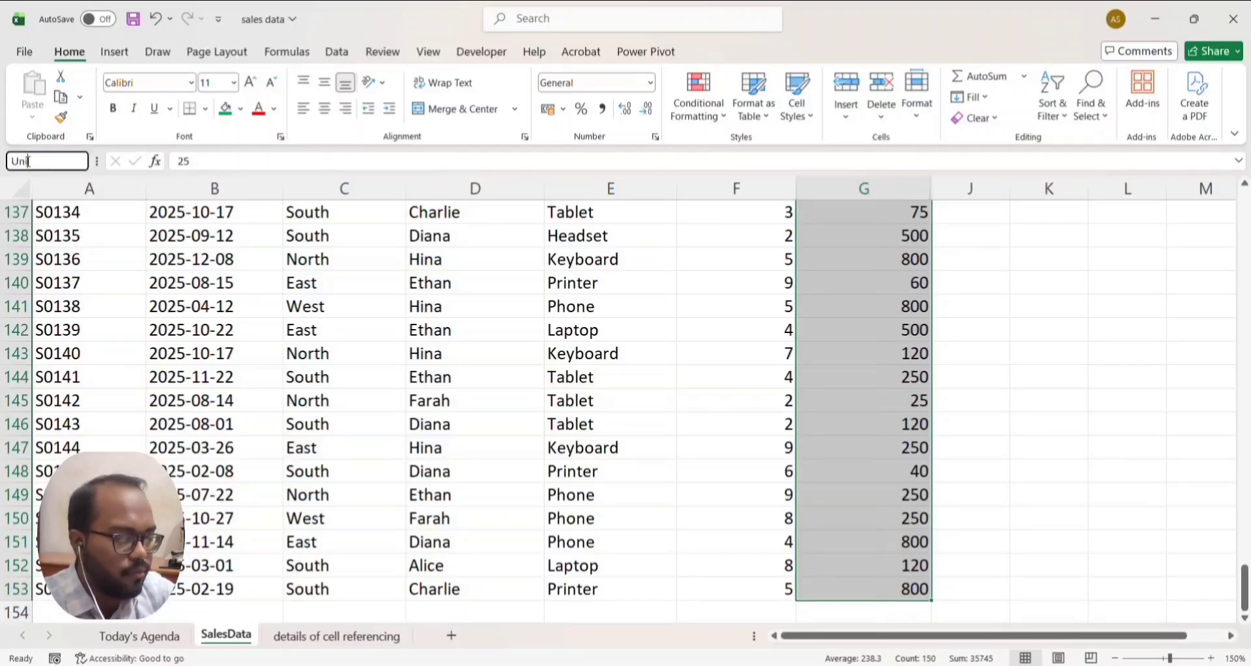
text(tPrice)
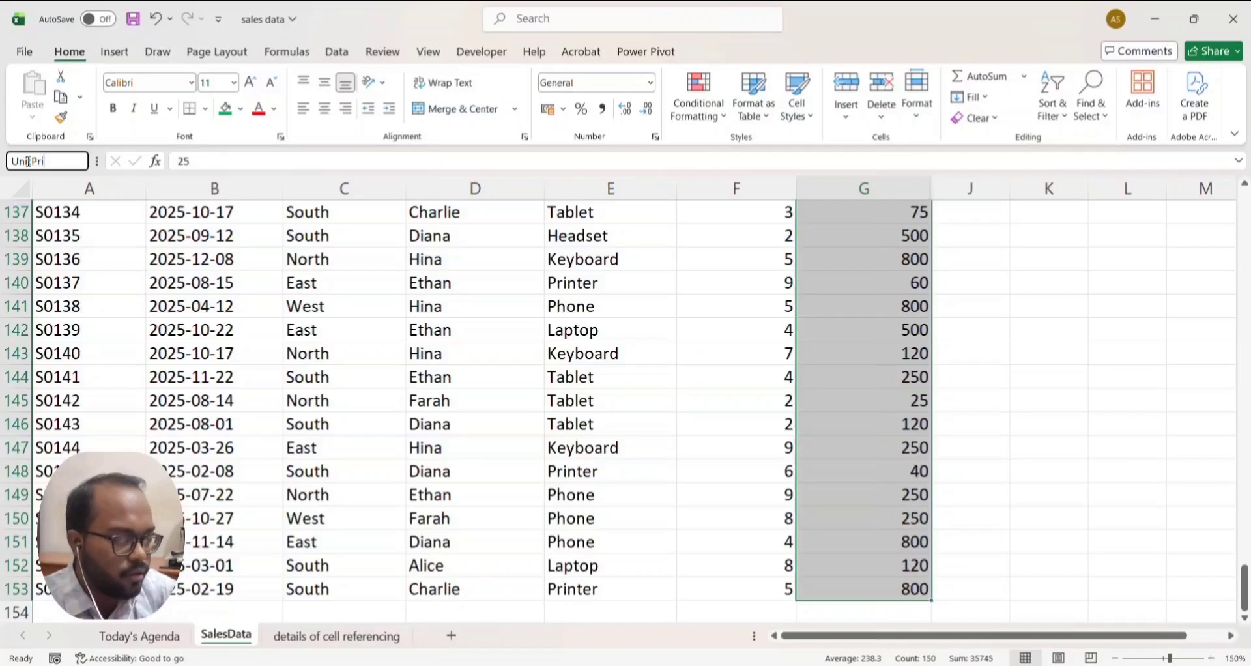
key(Return)
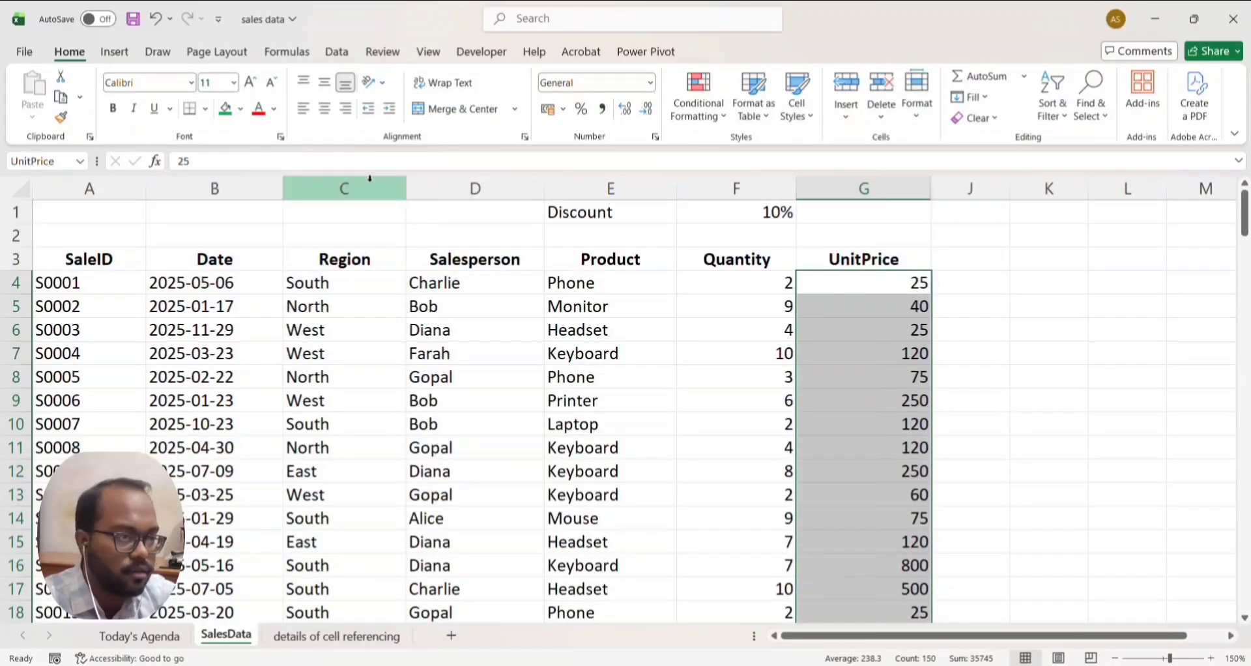
- Define the name Quantity for the quantity values in F4:F153 with workbook scope
click(745, 281)
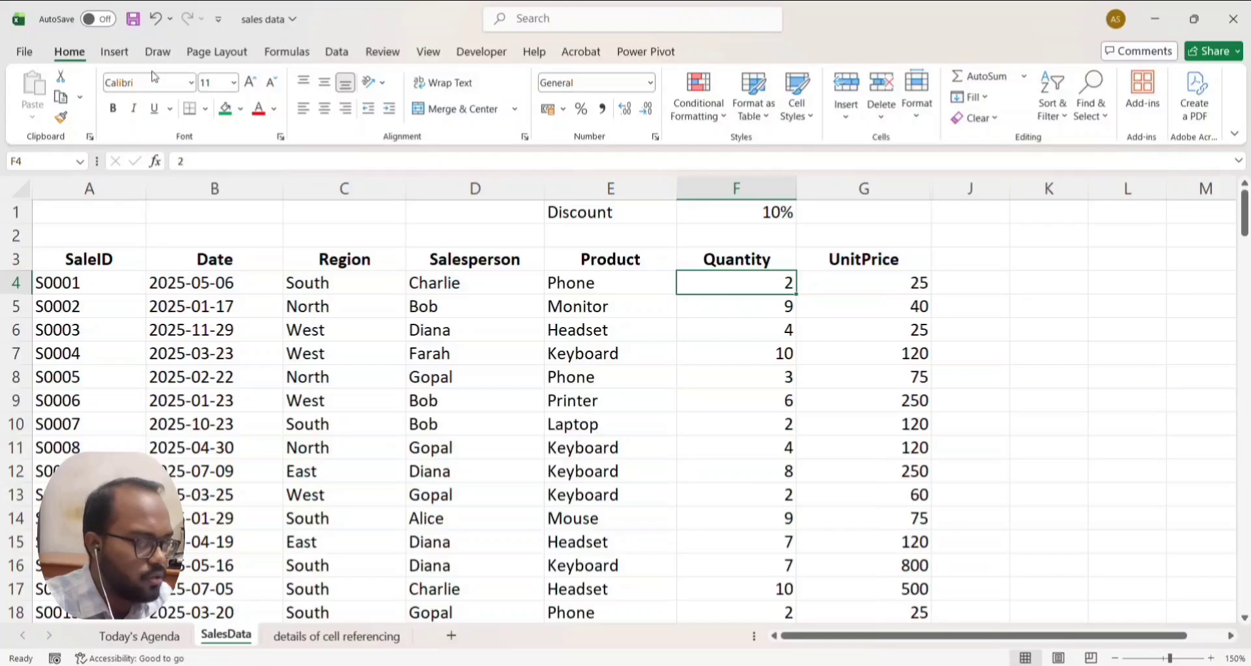
key(ctrl+shift+Down)
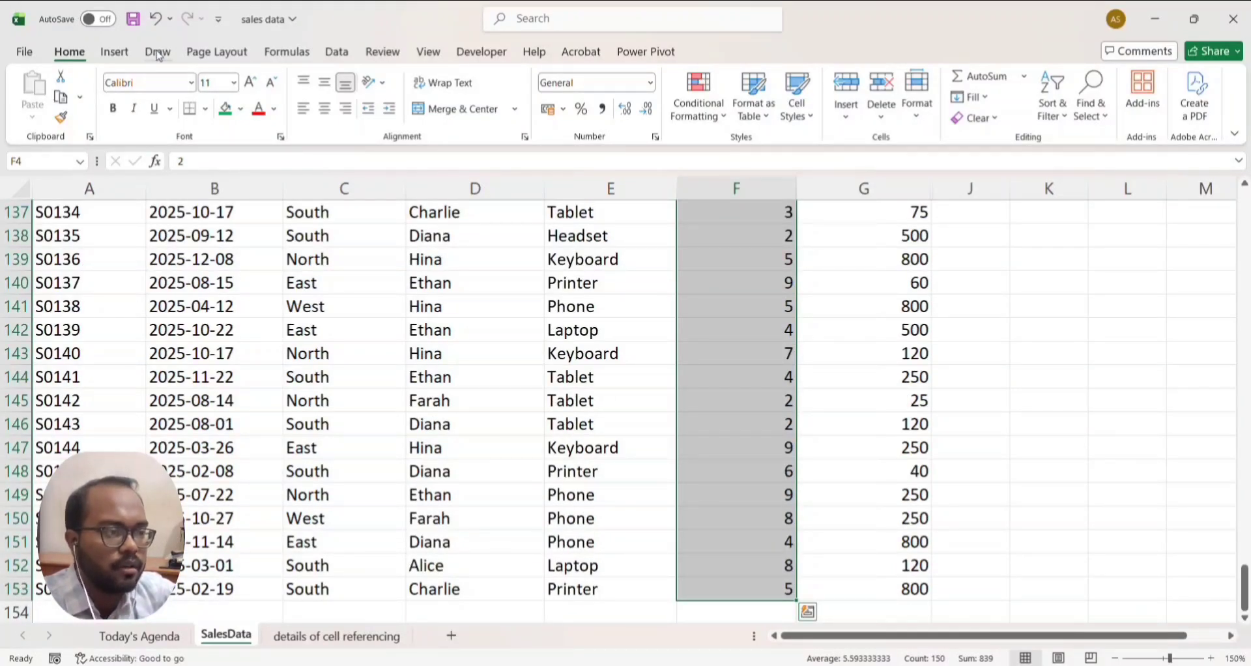
click(285, 52)
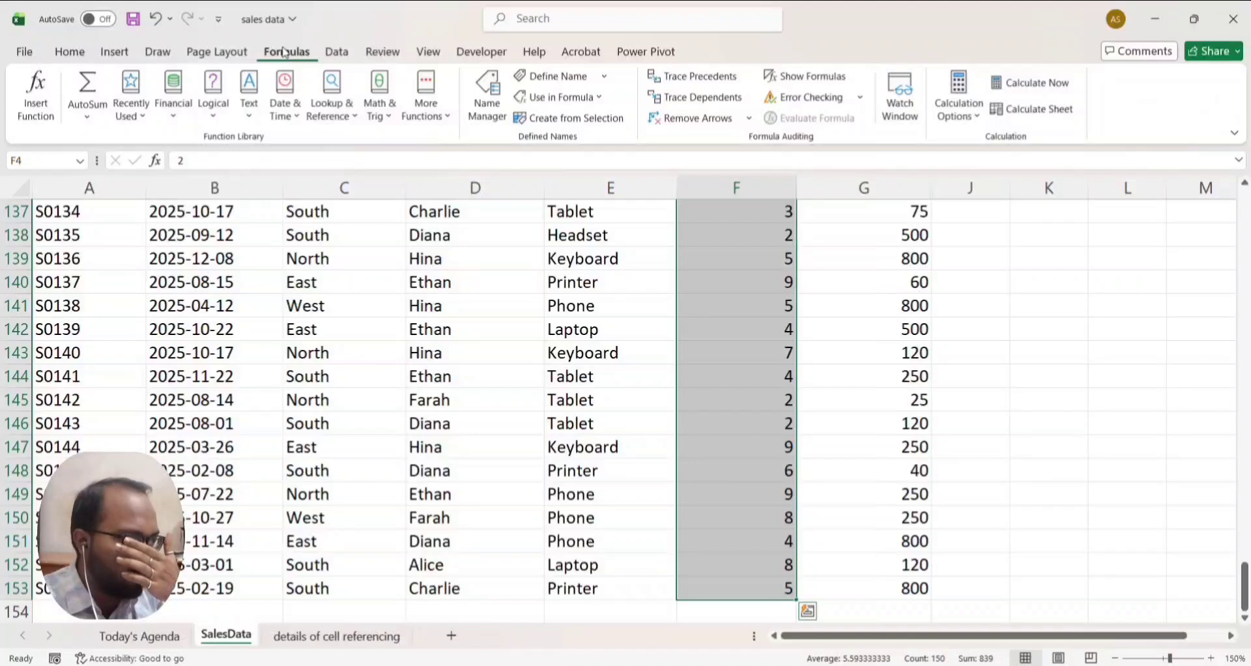
click(552, 77)
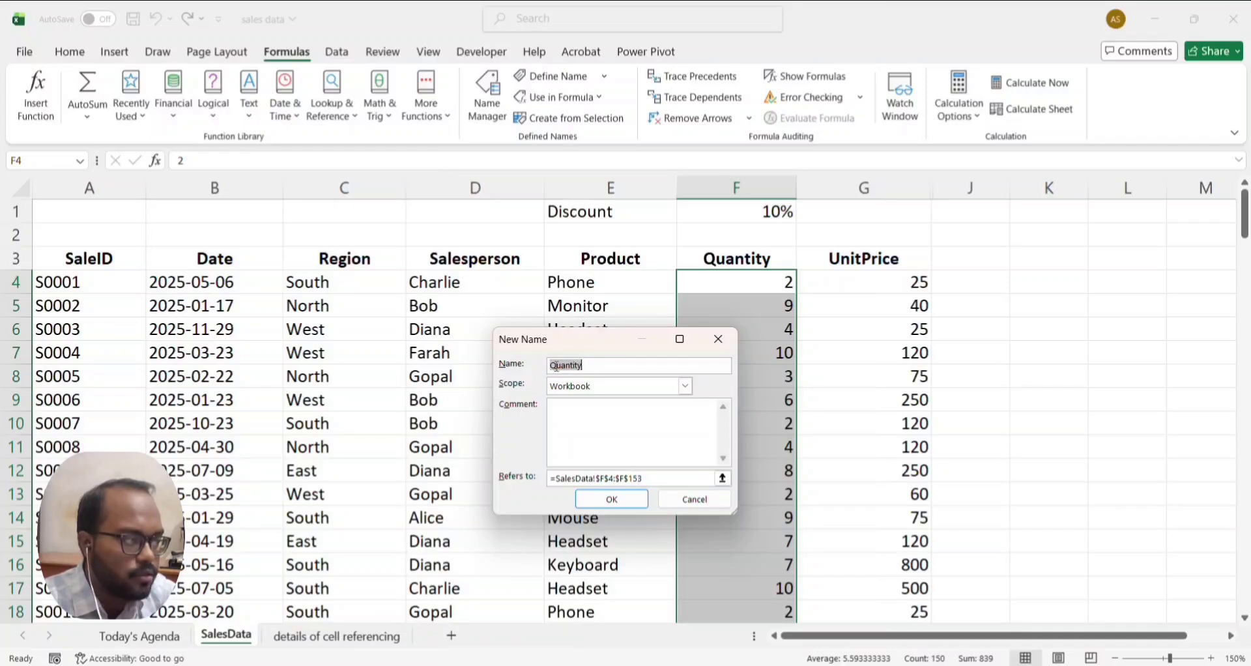
click(620, 501)
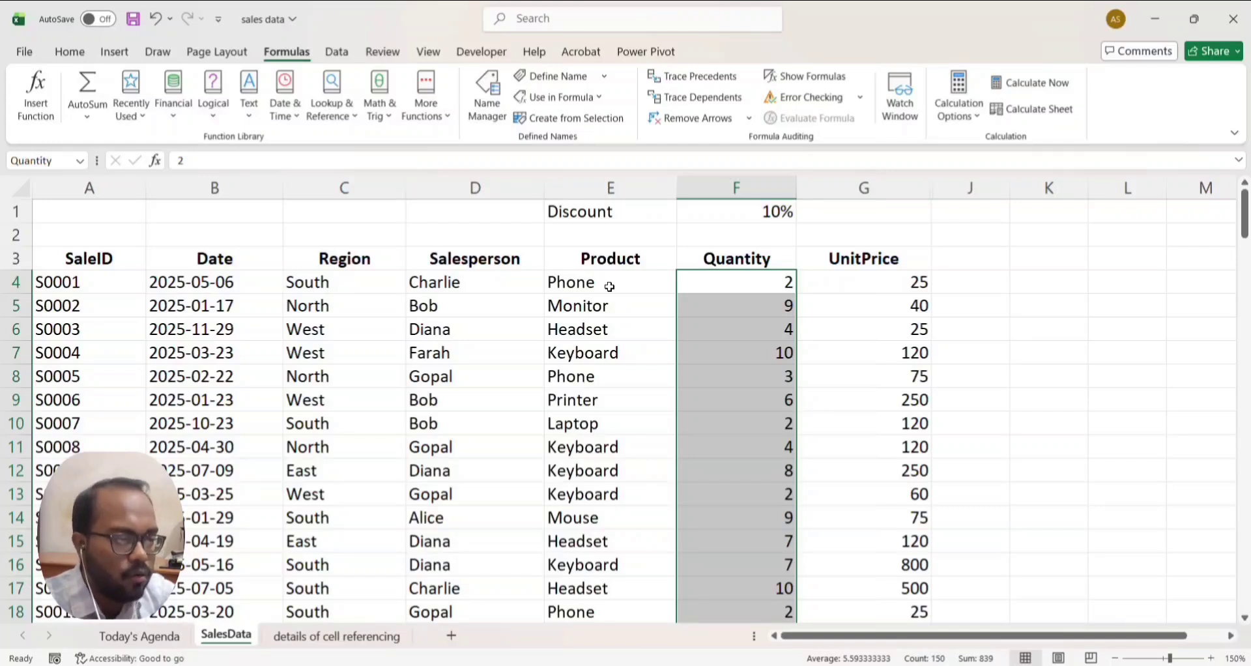
- Create names for the SaleID to Product columns from A3:E153 using only the top row labels, and review them in the Name Manager
click(91, 258)
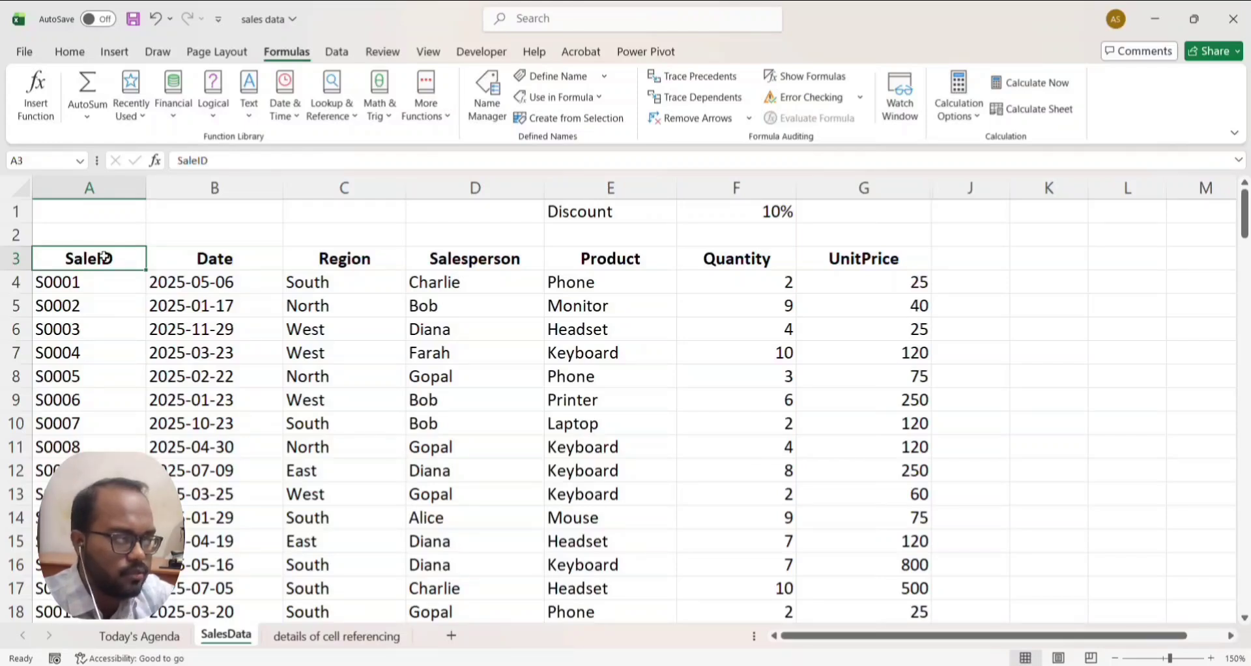
drag(104, 258, 579, 262)
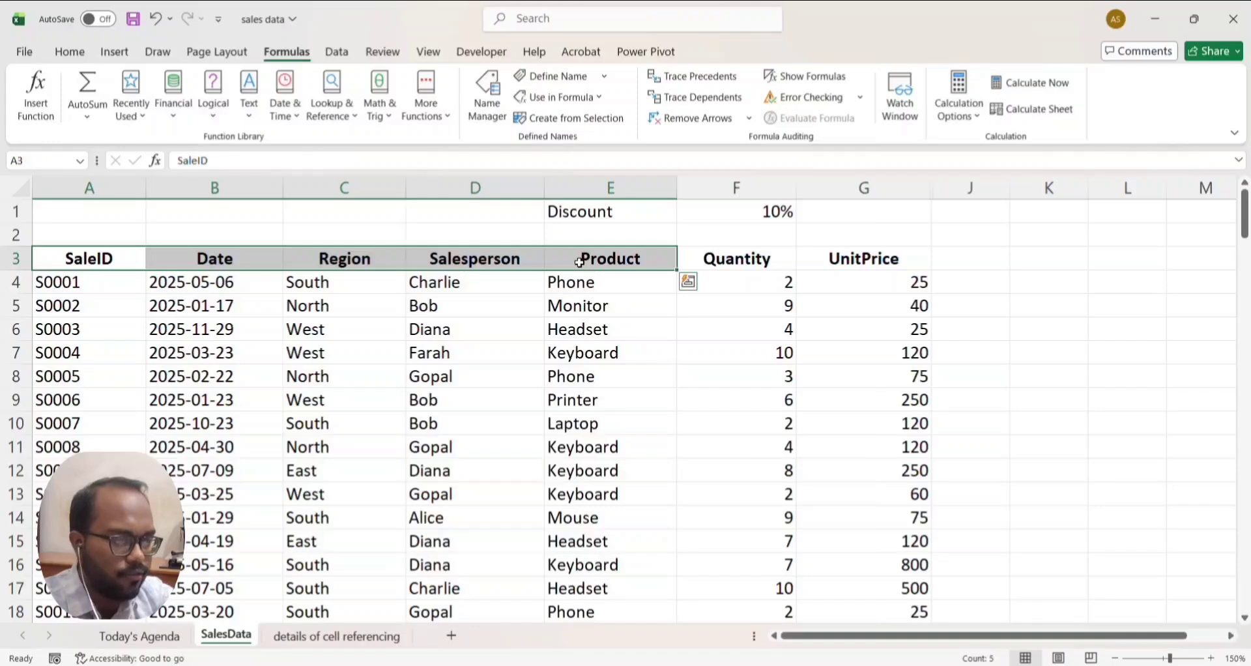
key(ctrl+shift+Down)
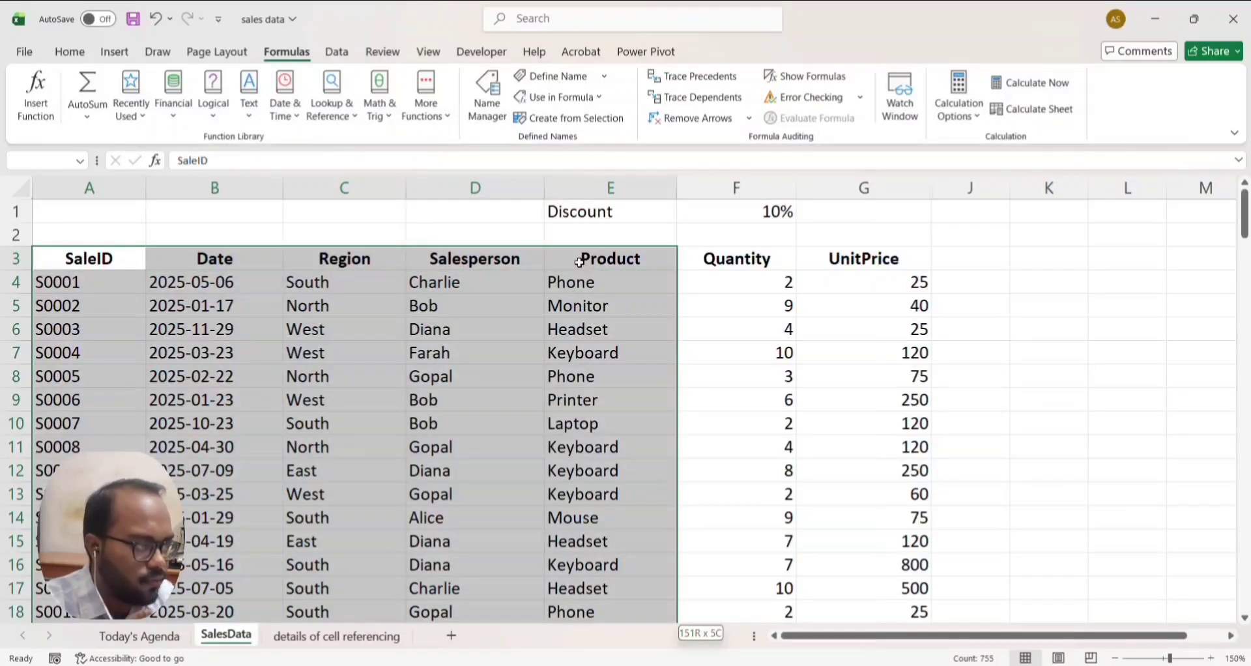
click(576, 126)
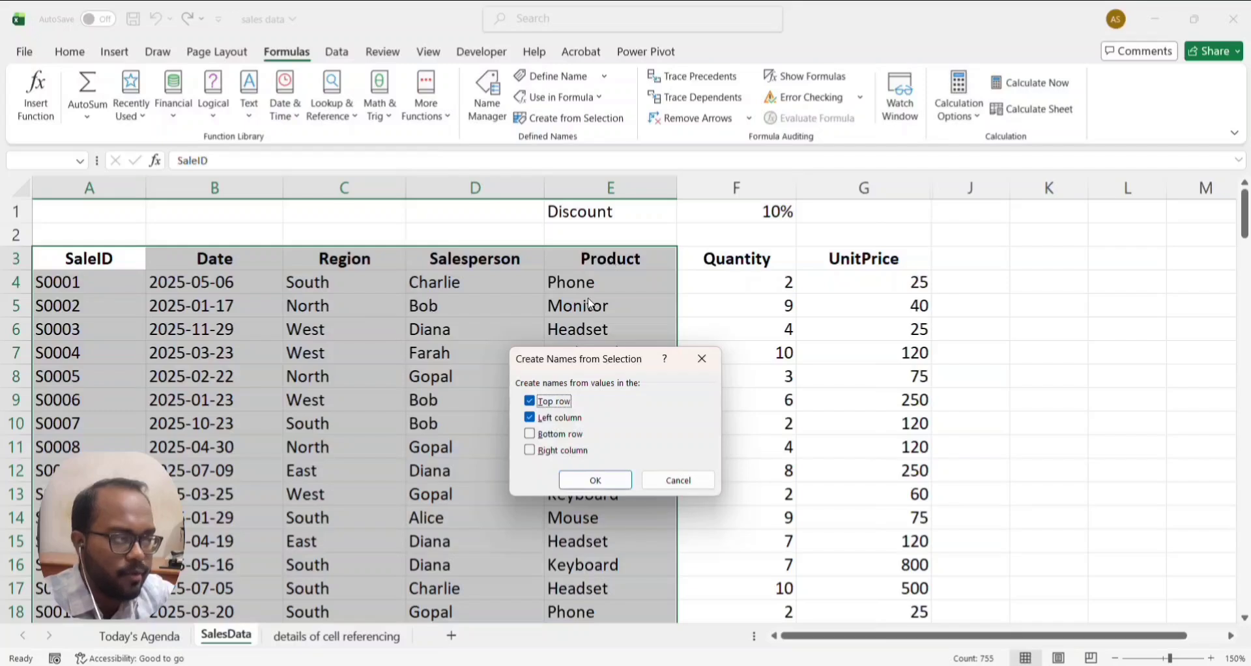
click(531, 420)
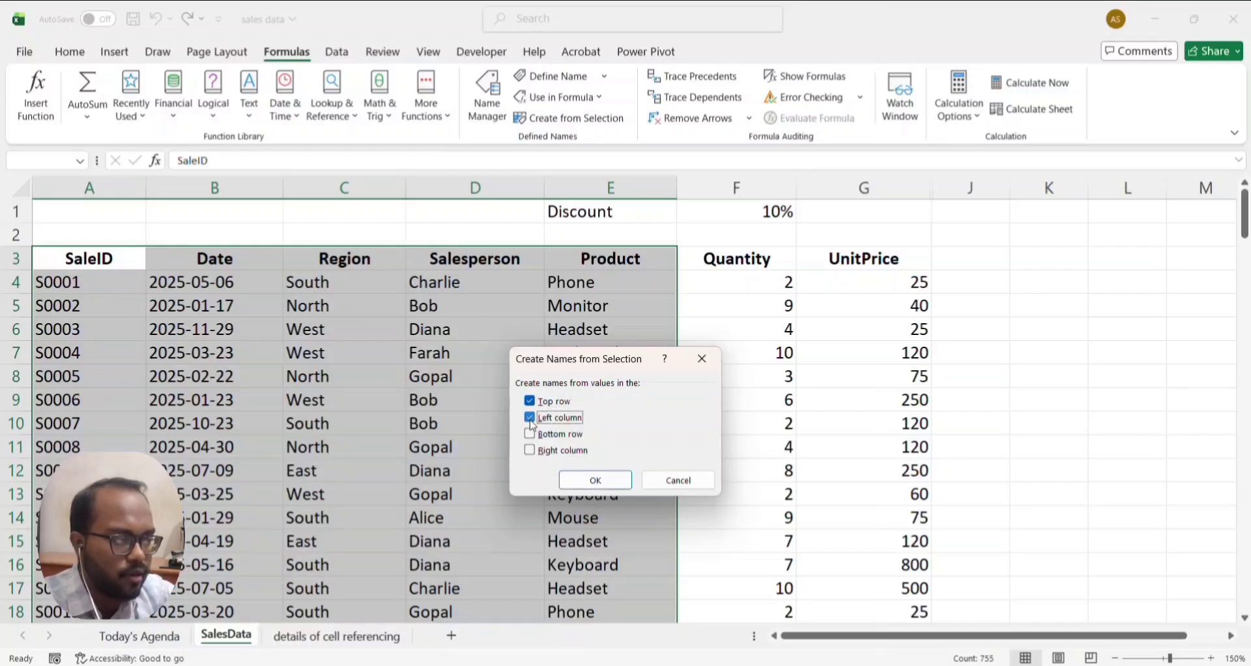
click(591, 483)
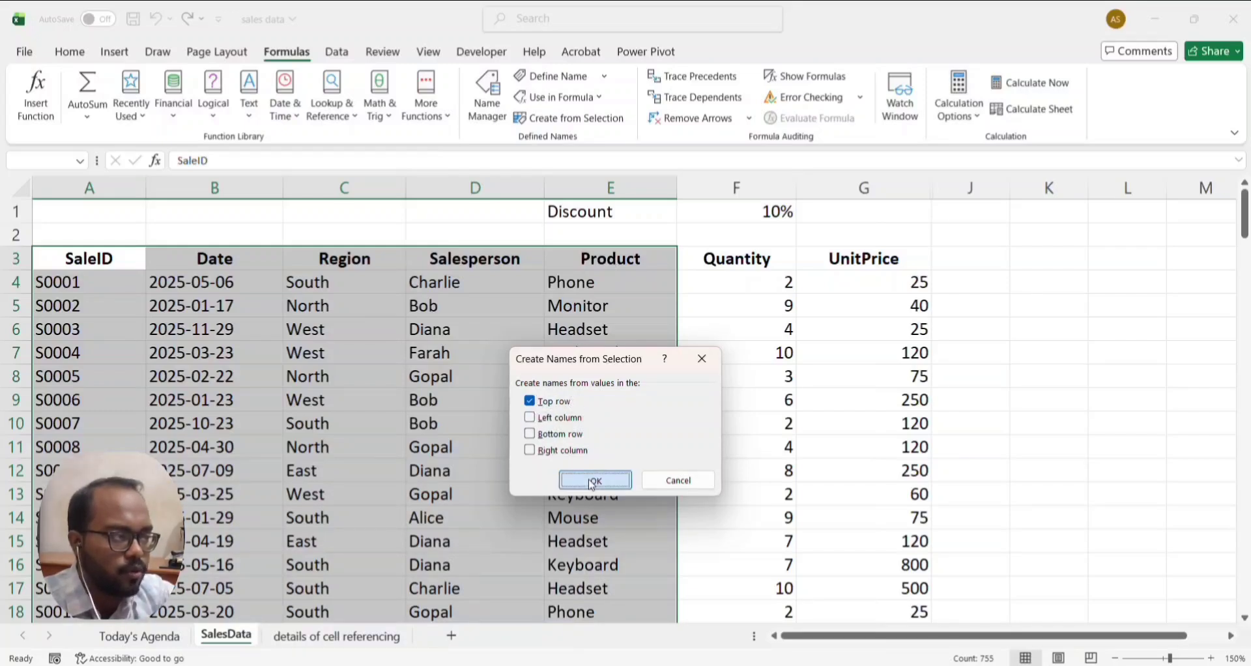
click(492, 111)
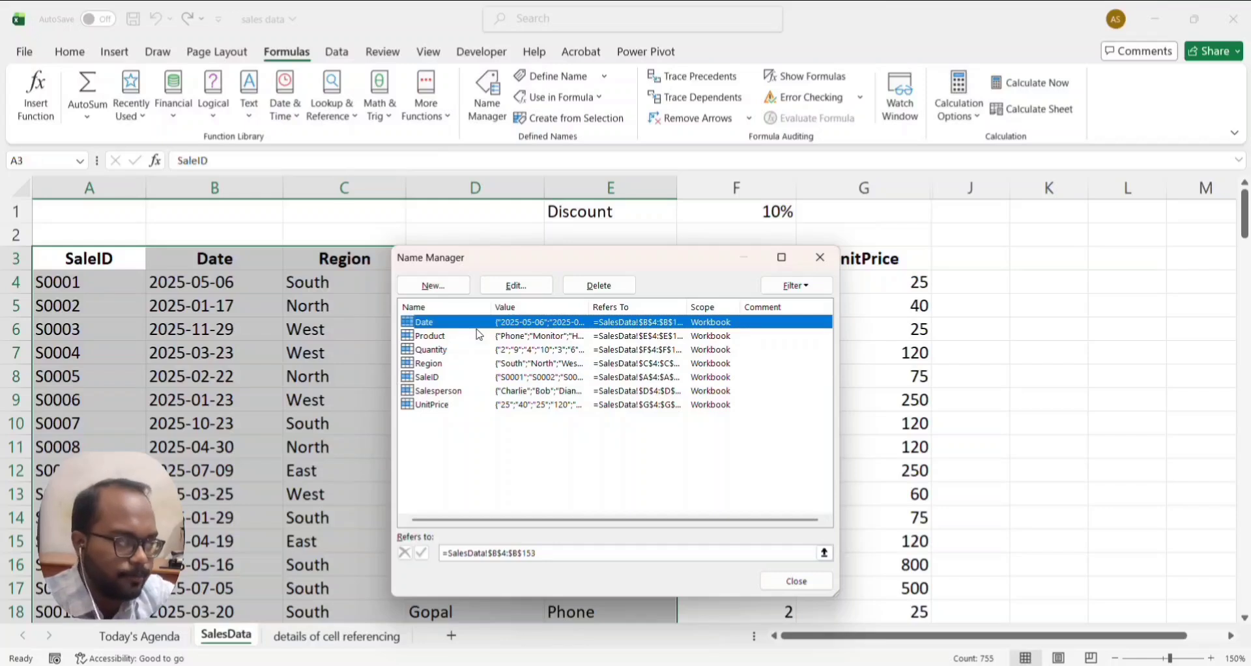
click(820, 259)
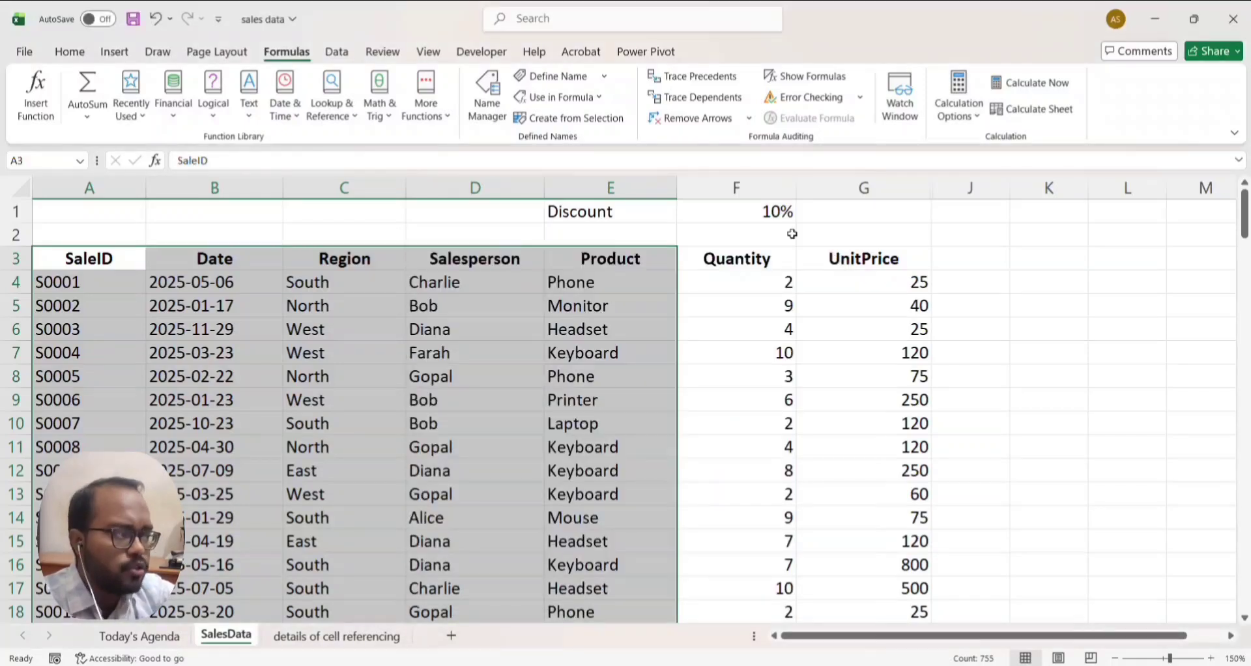
- Name the discount rate cell F1 Discount and reselect it to check the name
click(730, 216)
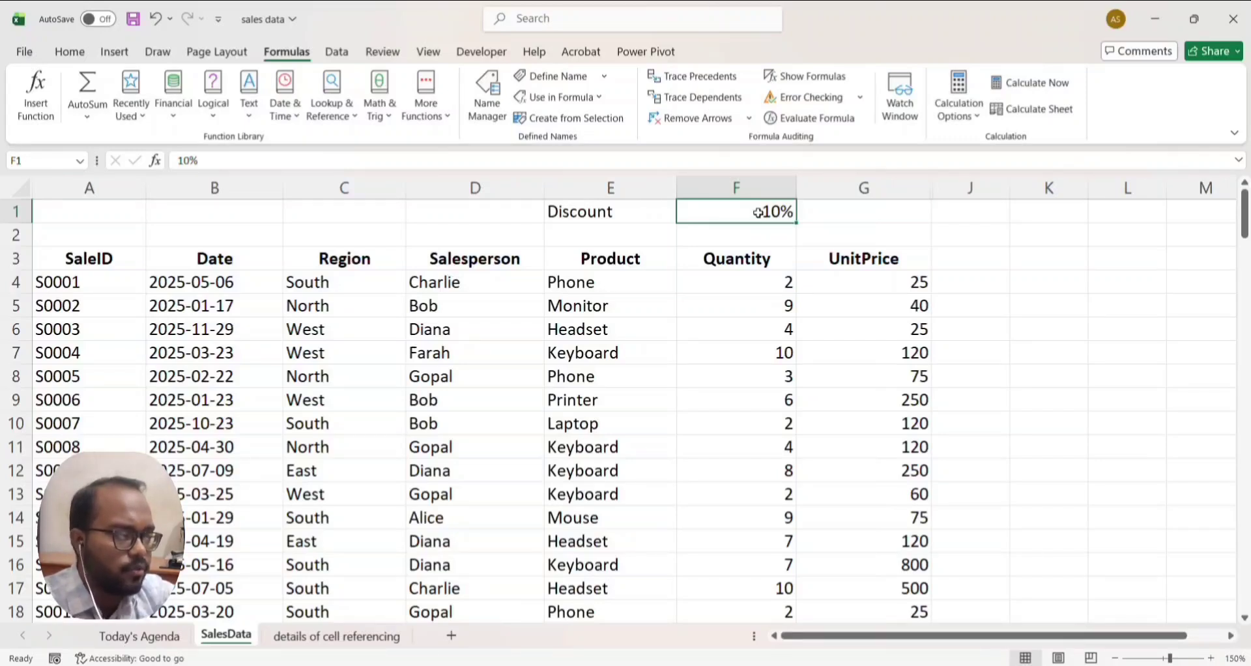
click(75, 55)
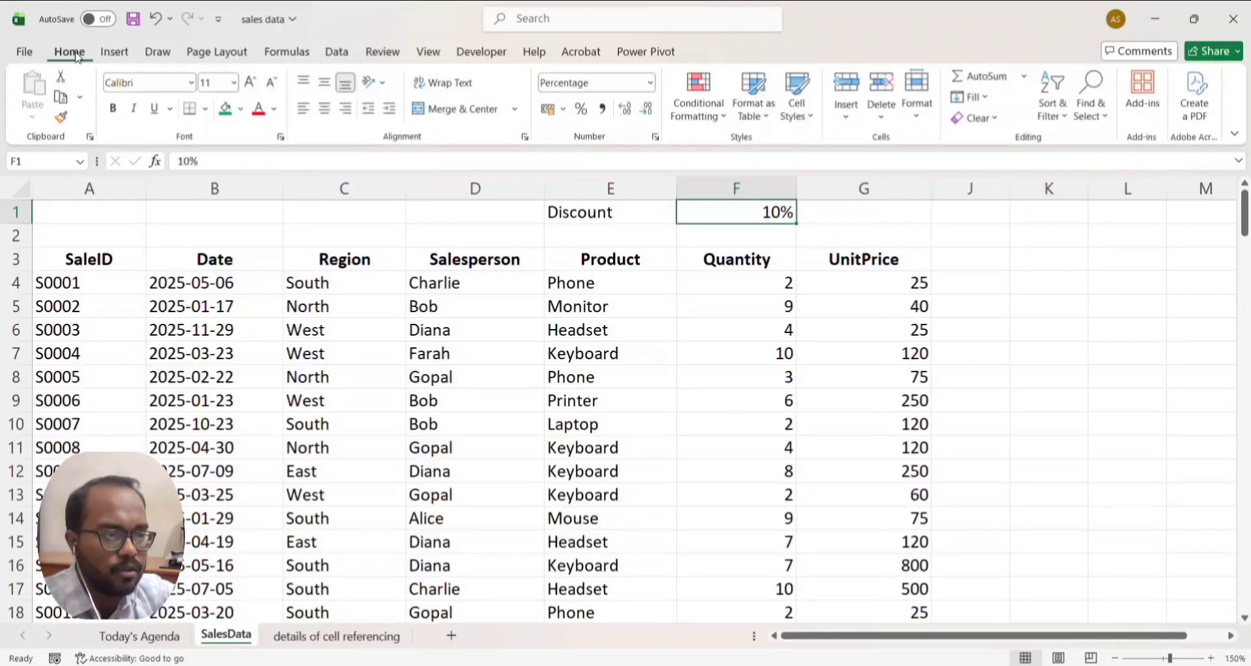
click(42, 159)
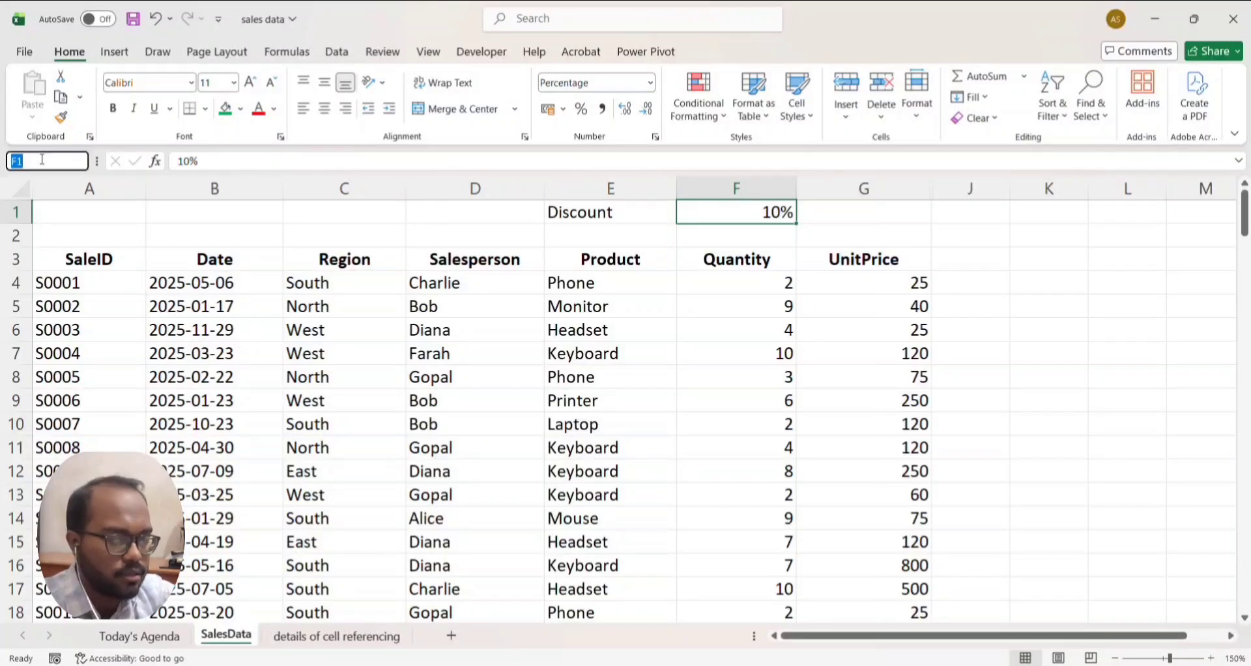
text(Di)
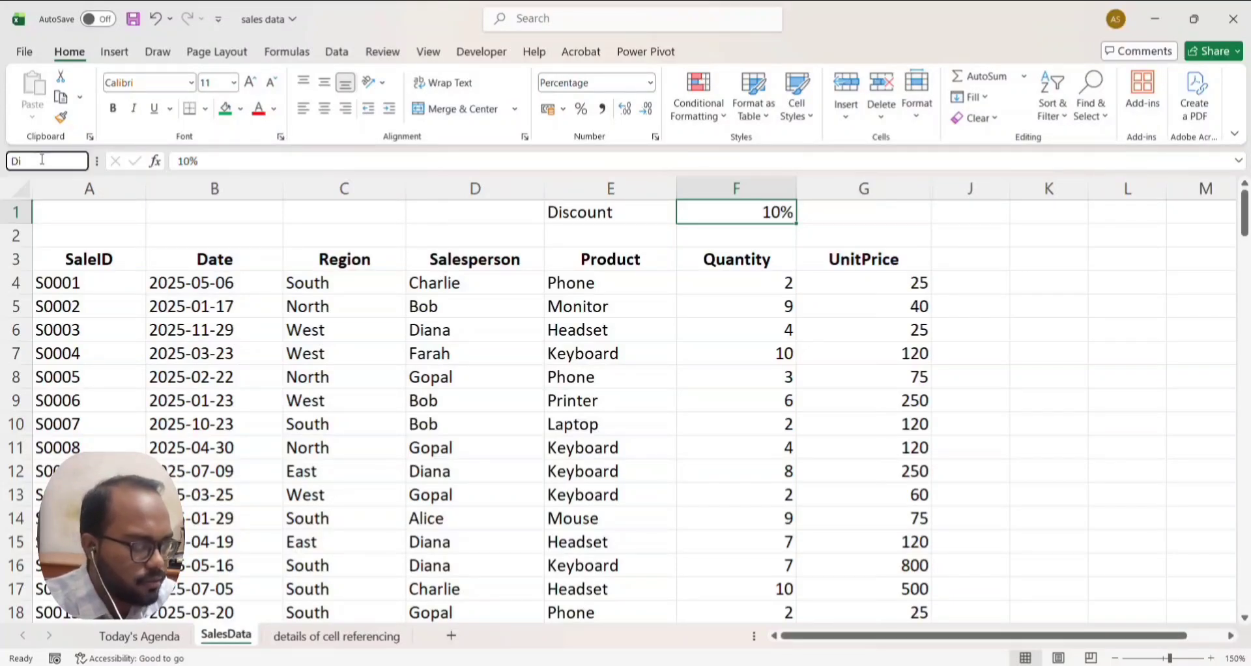
text(scount)
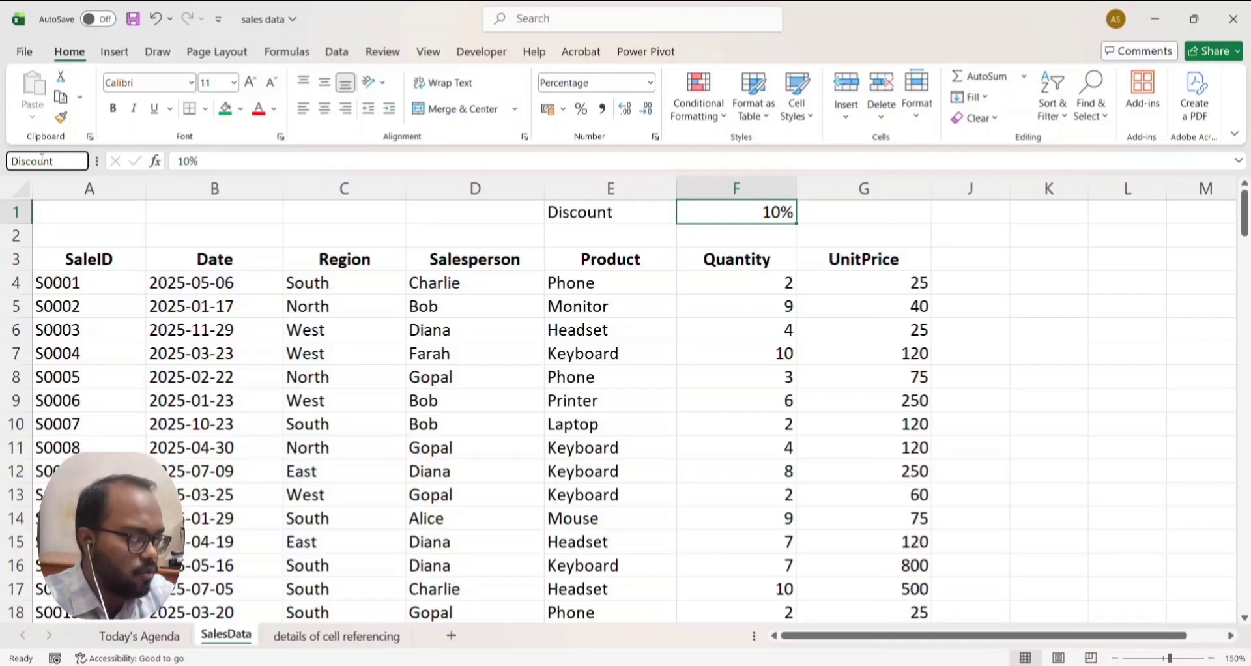
key(Return)
click(804, 213)
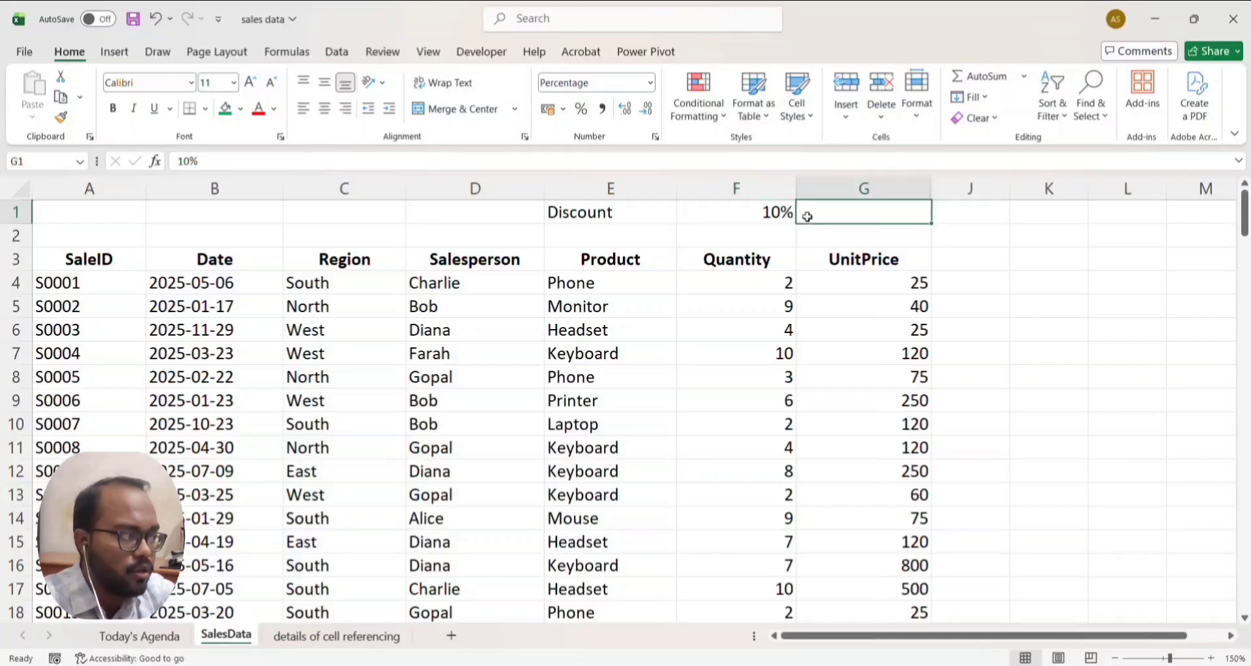
click(761, 215)
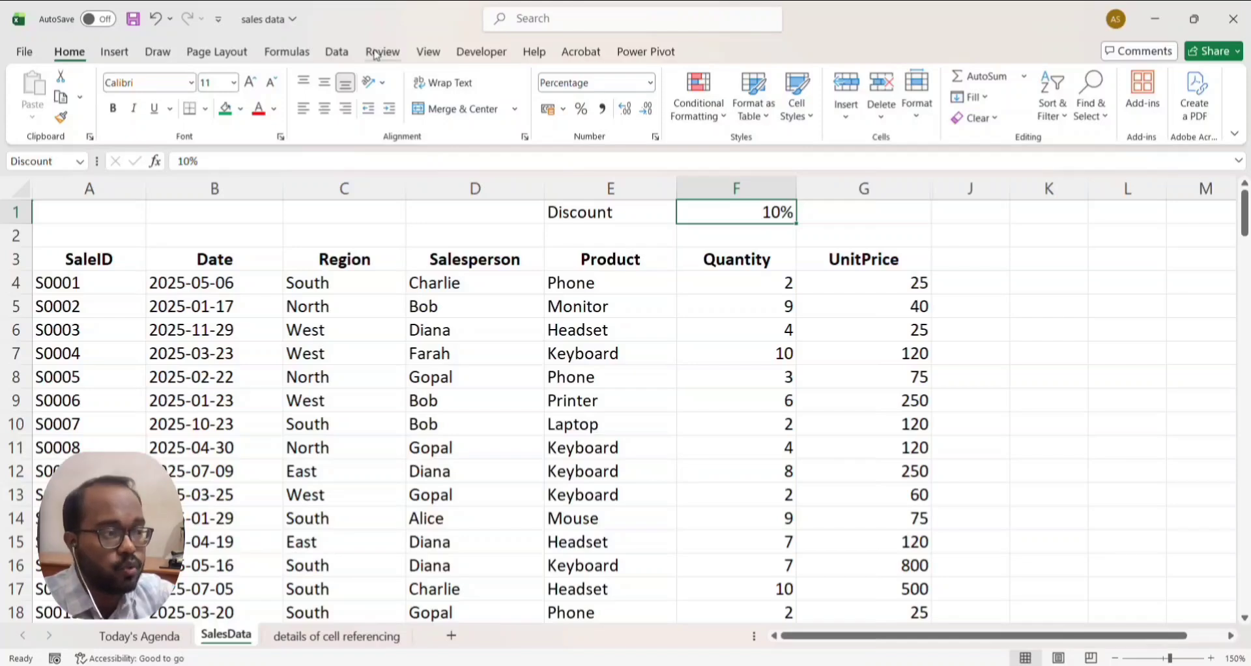
- Define a workbook-scoped constant named GST that refers to 2%, and inspect the GST and Discount entries in the Name Manager
click(287, 54)
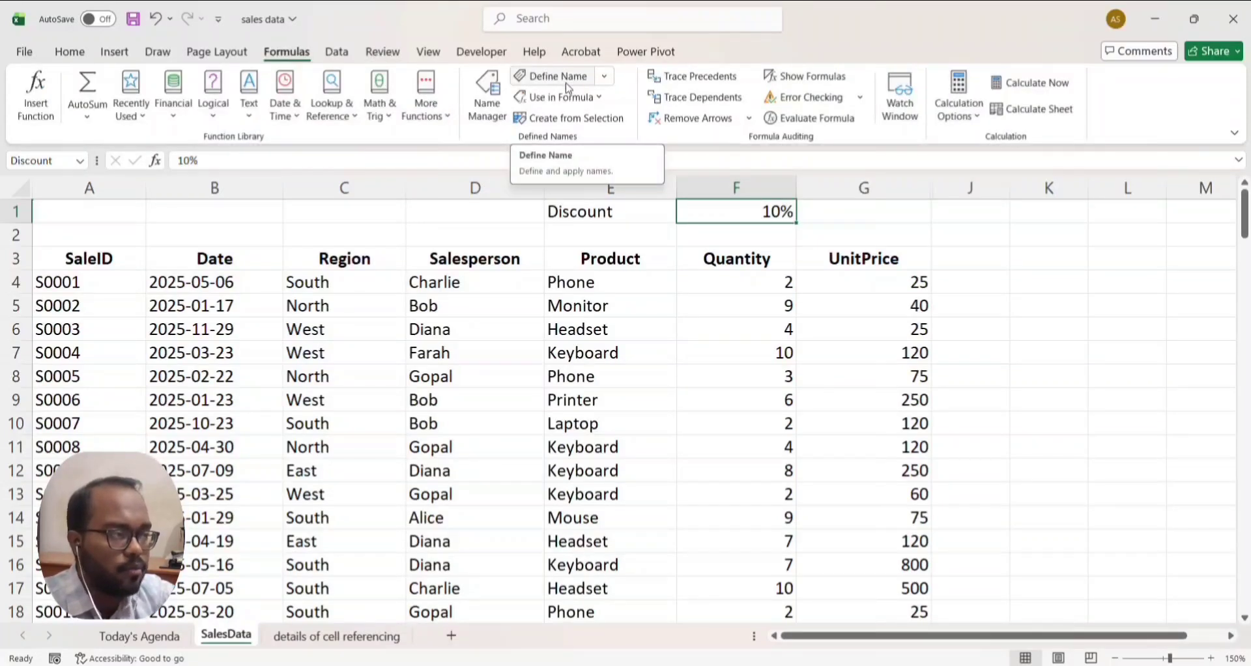
click(567, 87)
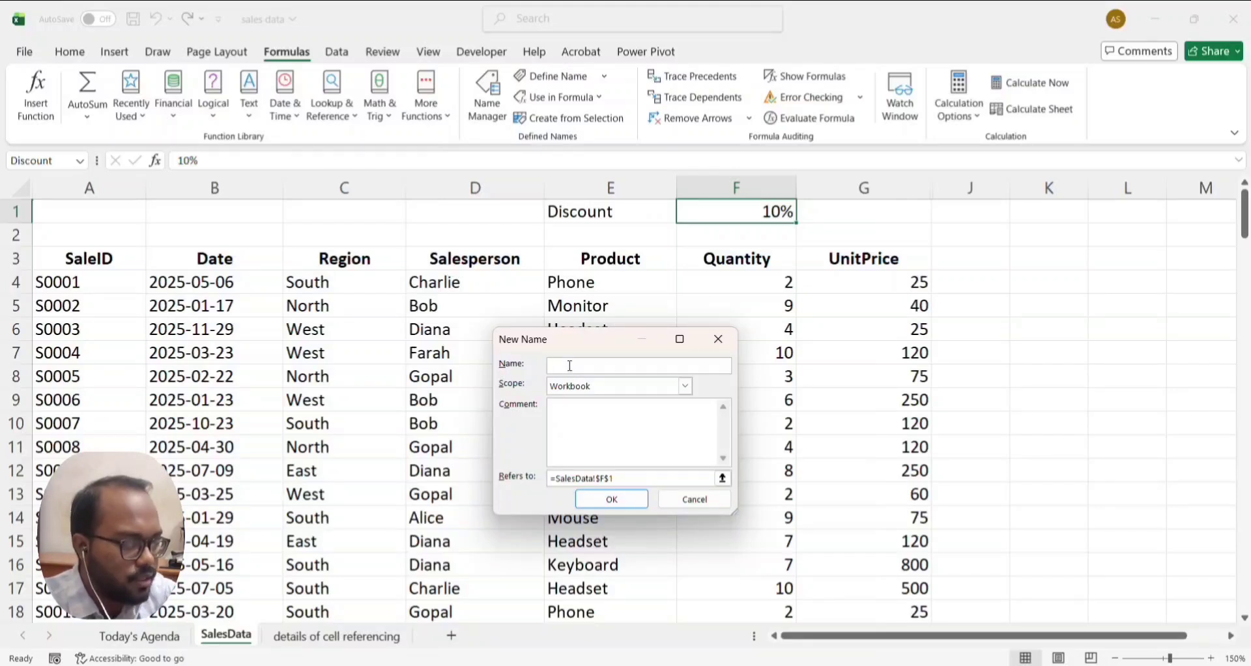
text(G)
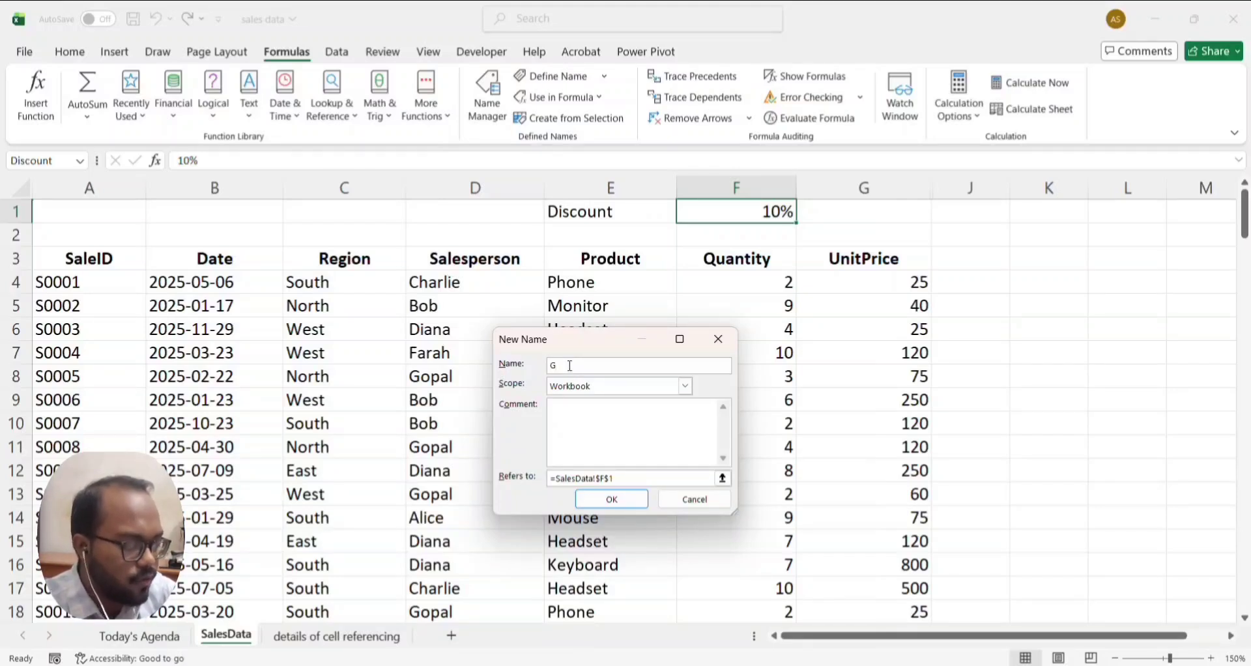
text(ST)
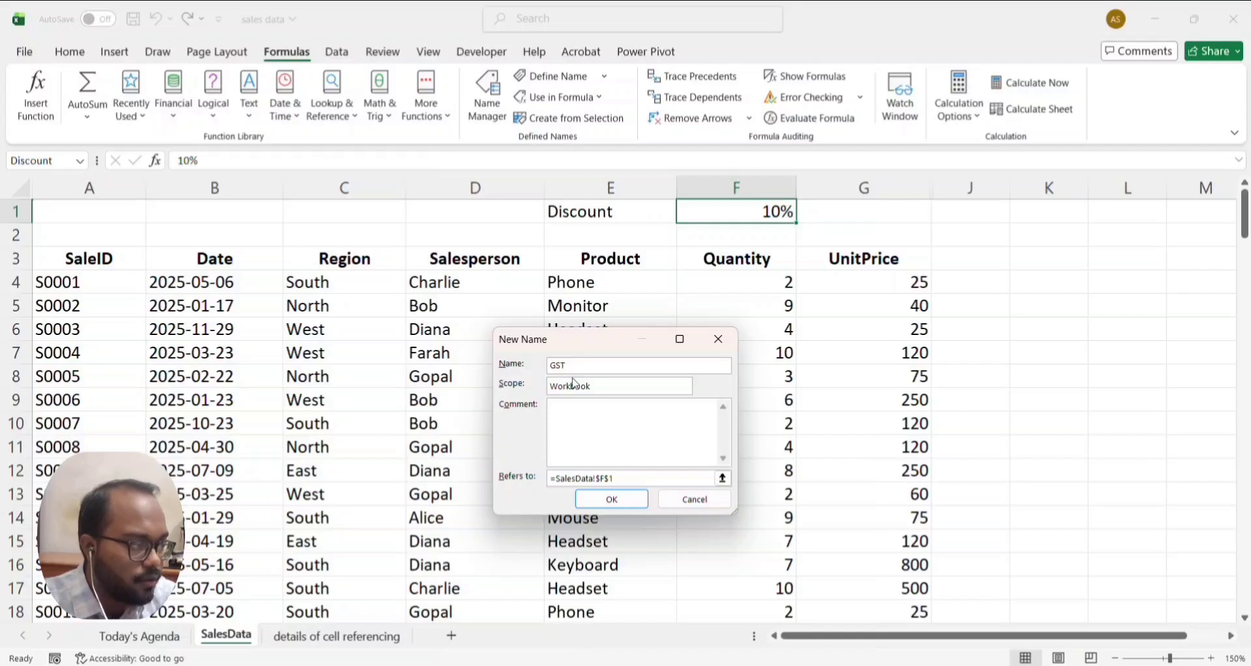
click(621, 481)
drag(621, 485, 540, 486)
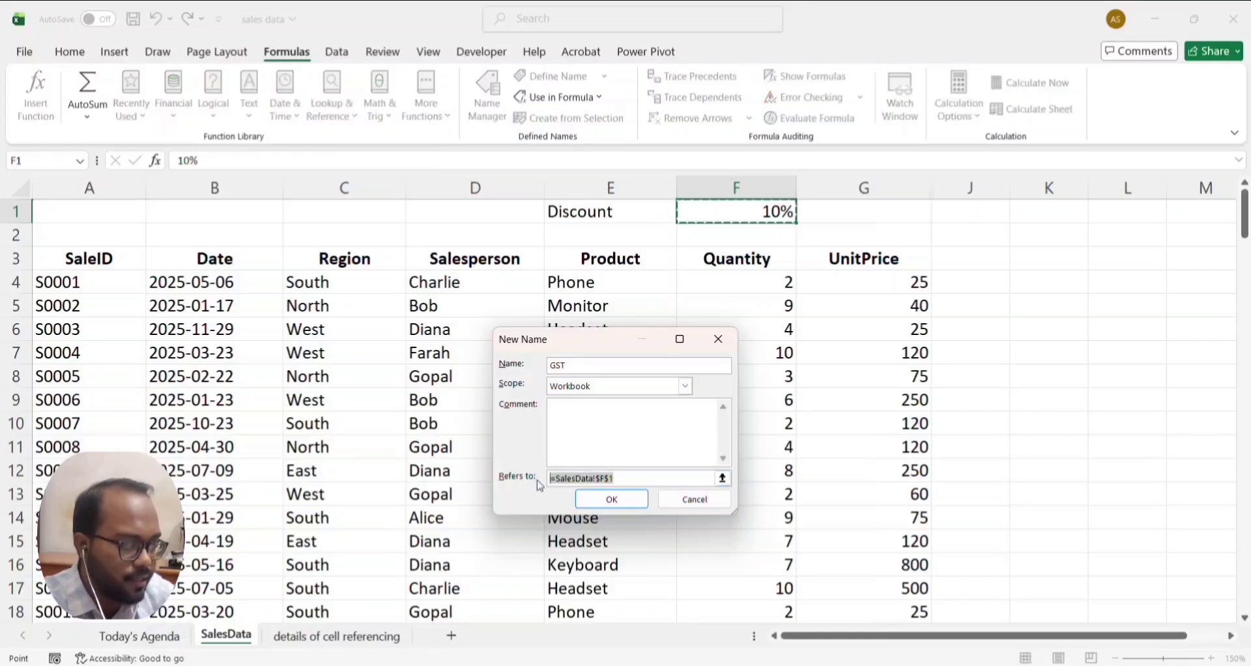
text(2%)
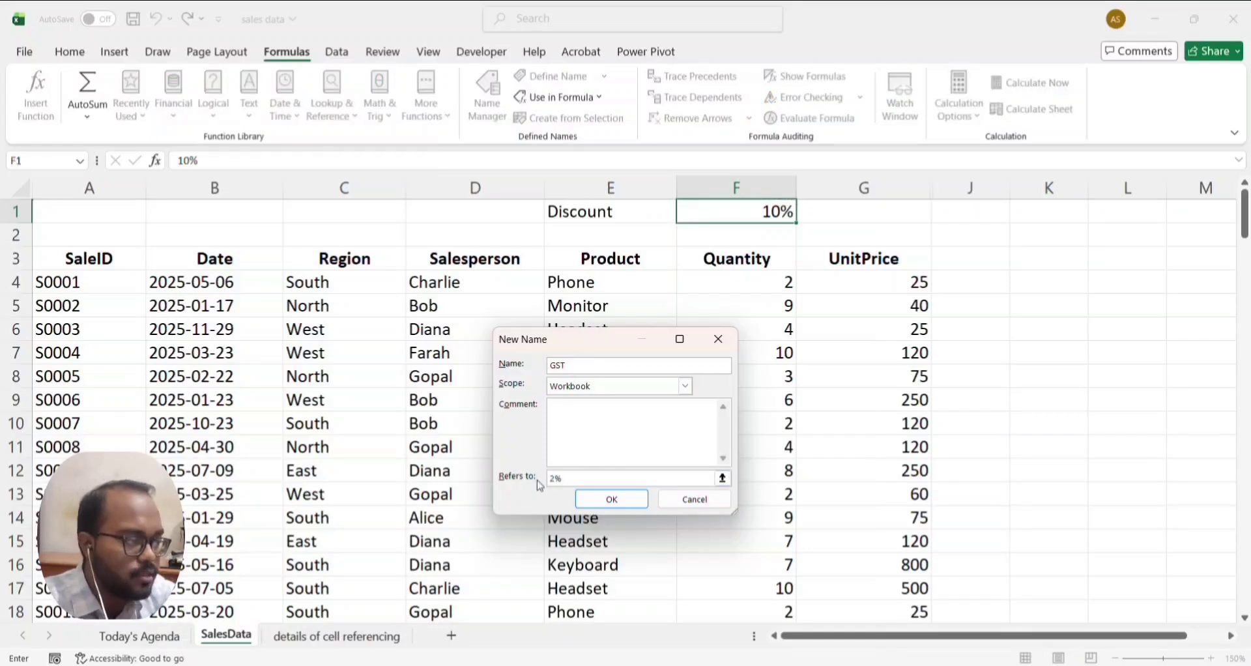
click(611, 499)
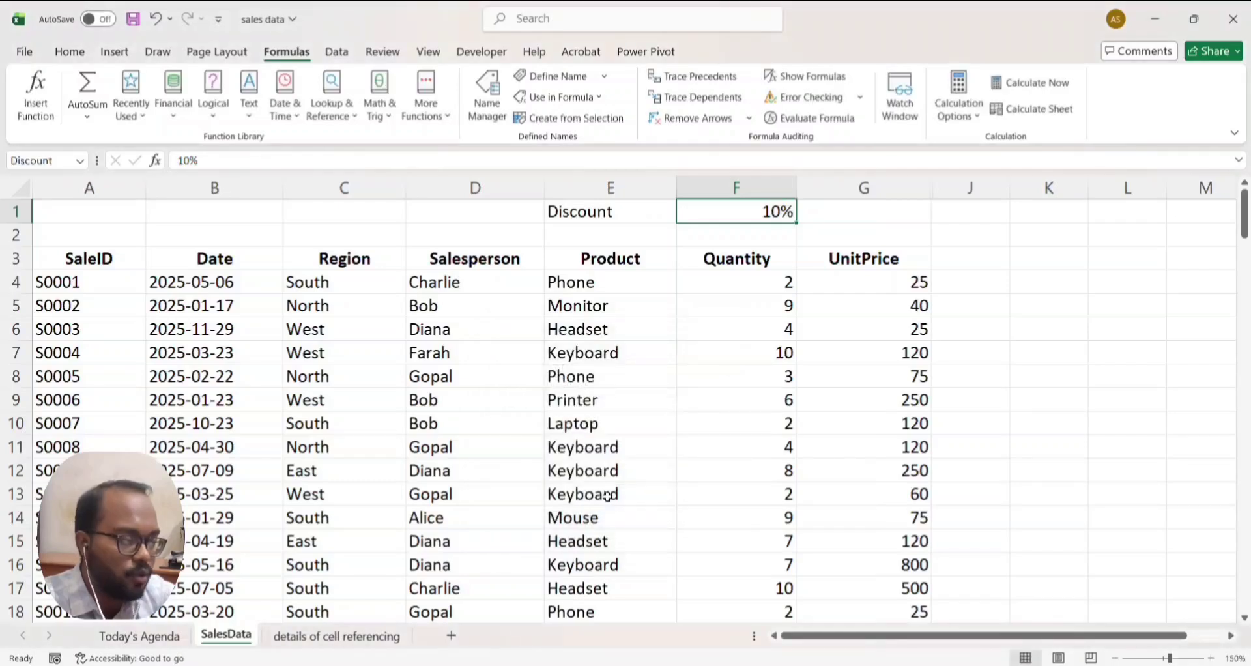
click(490, 119)
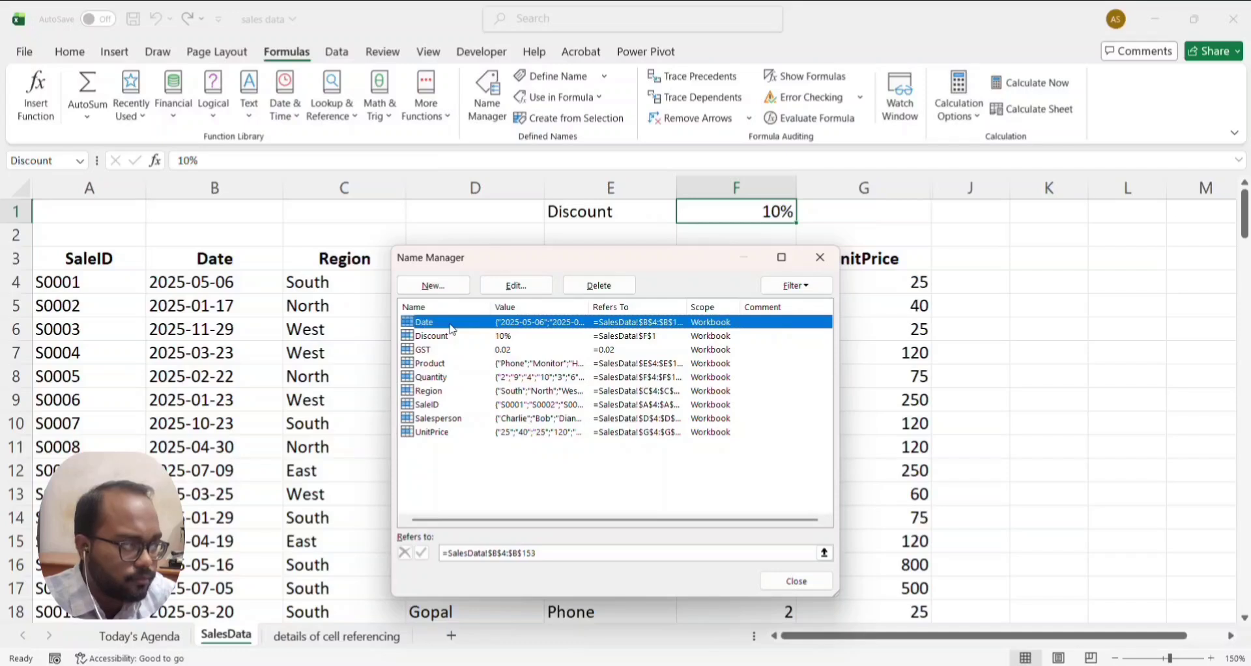
click(424, 356)
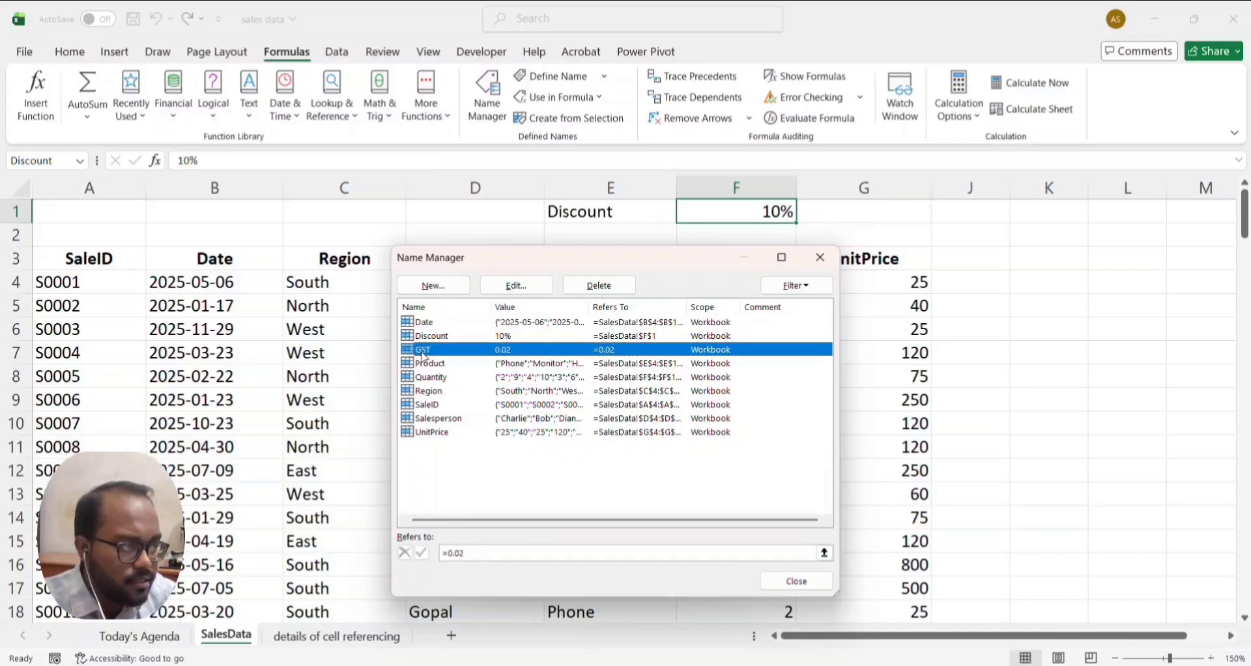
click(444, 337)
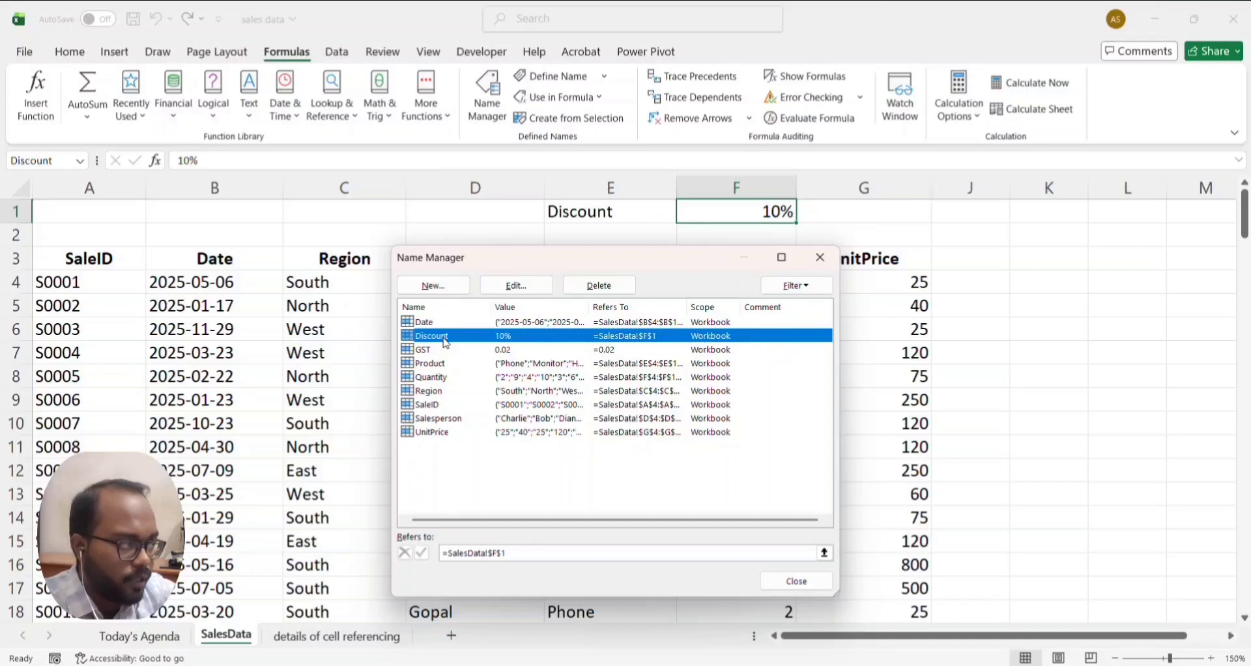
click(775, 581)
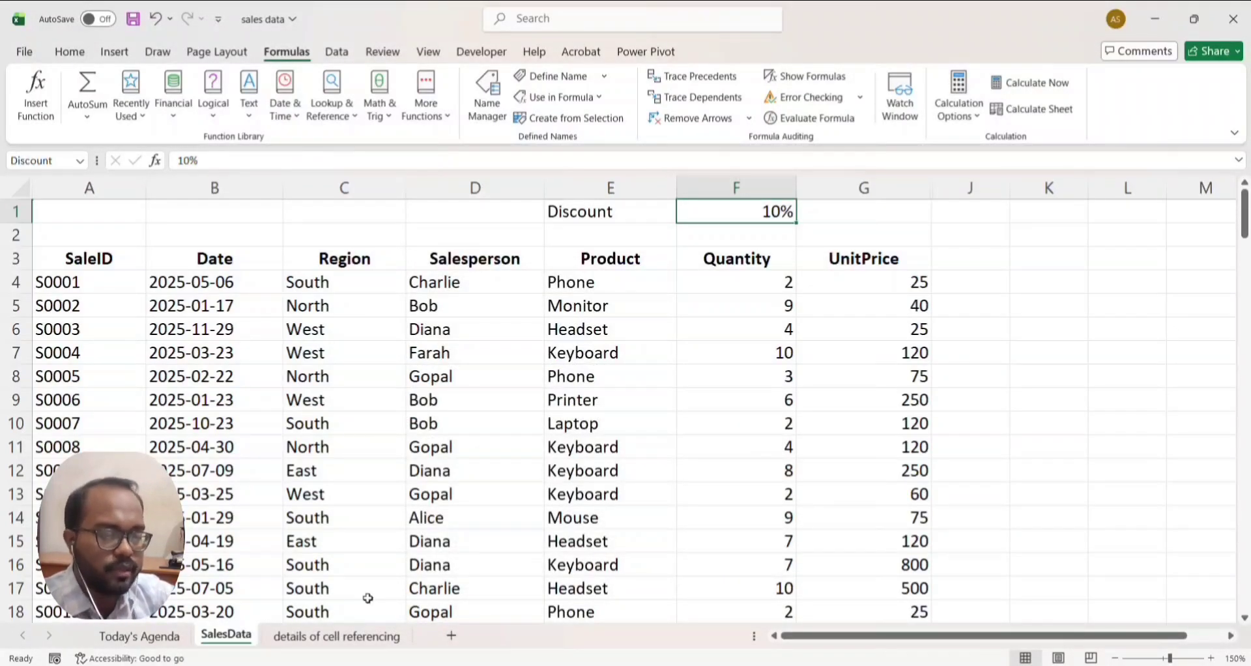
- On the Today's Agenda sheet, fill cell A3 with green to mark the Creating named ranges topic as covered
click(140, 635)
click(90, 253)
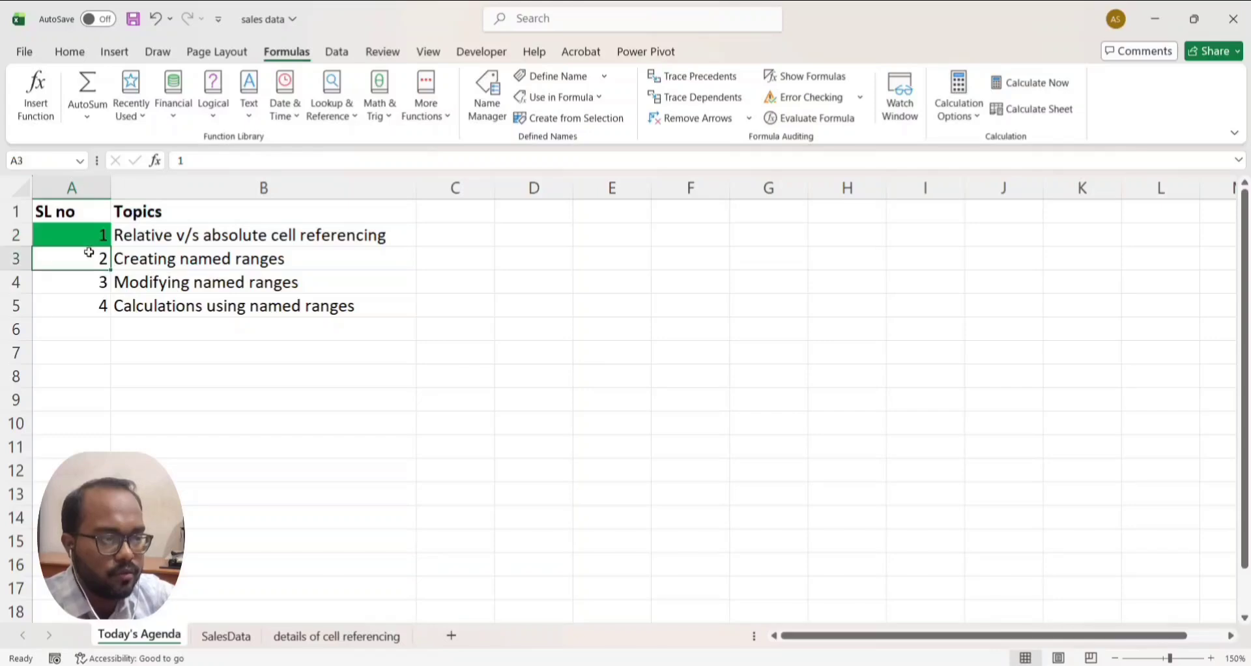
click(70, 51)
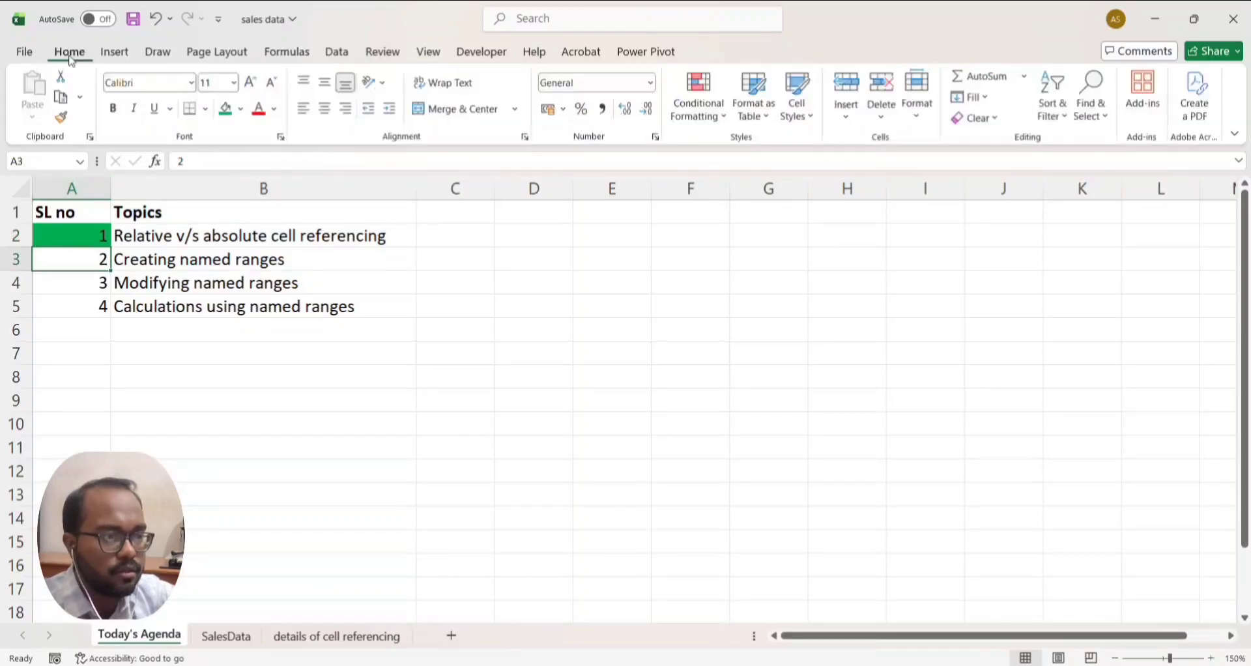
click(220, 114)
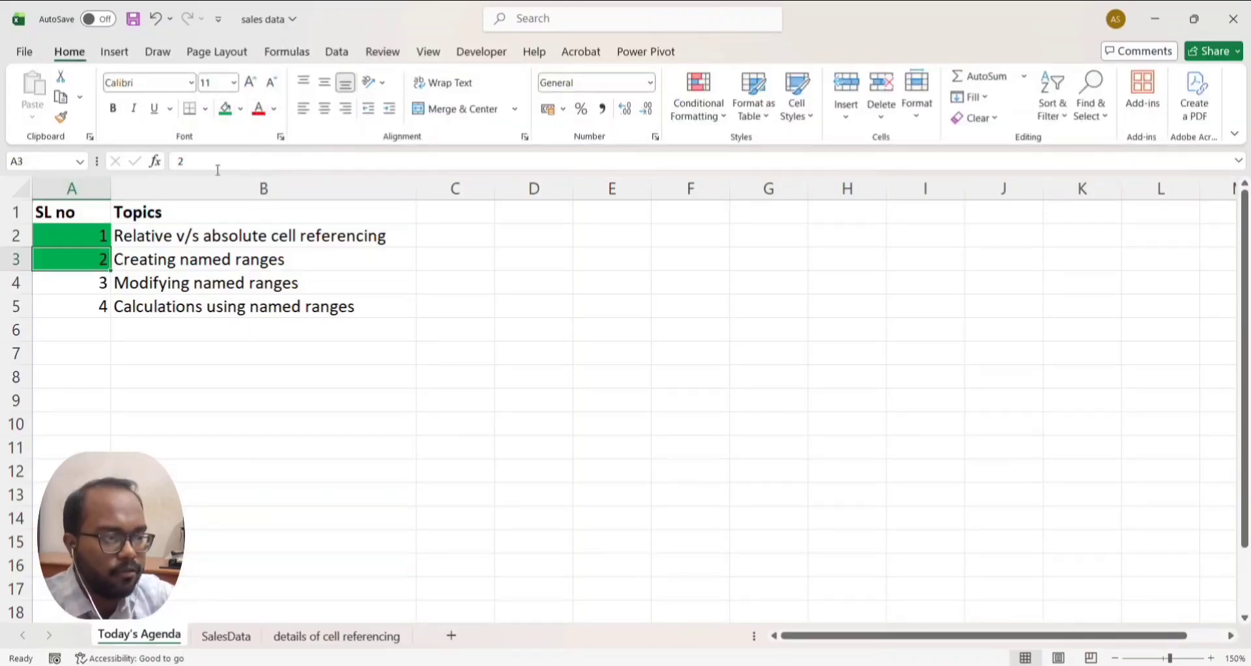
click(222, 287)
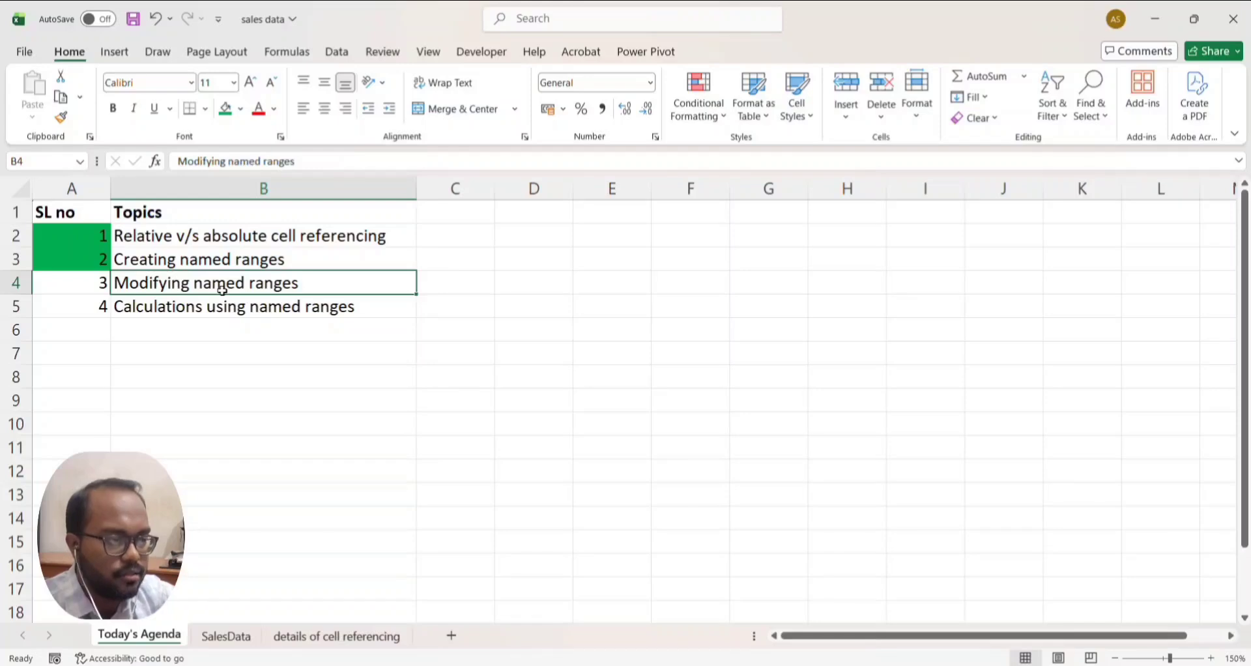
- Rename the UnitPrice named range of the SalesData sheet as Unit_Price in the Name Manager
click(225, 635)
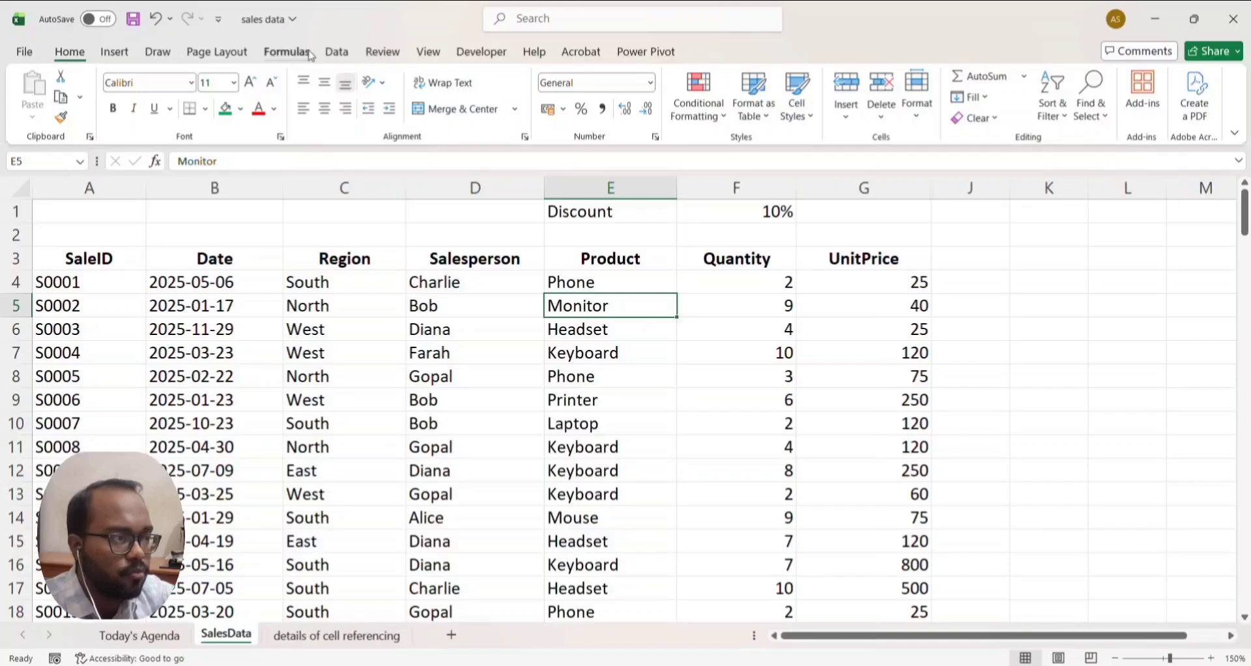
click(287, 56)
click(483, 105)
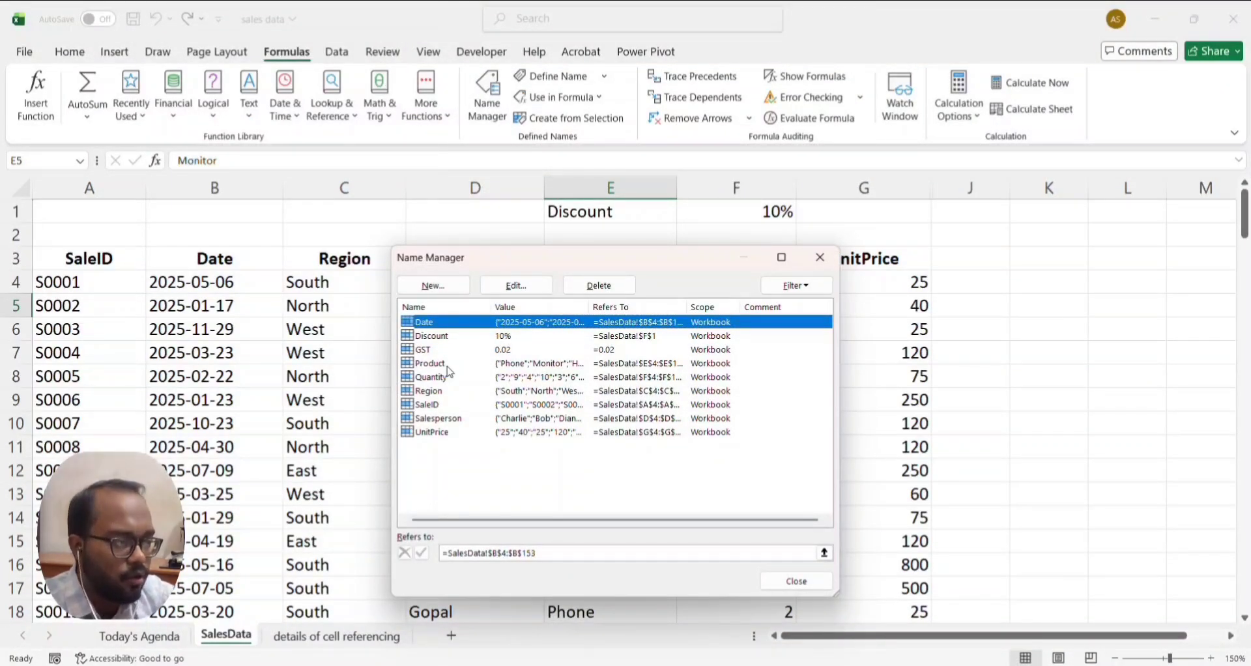
click(450, 433)
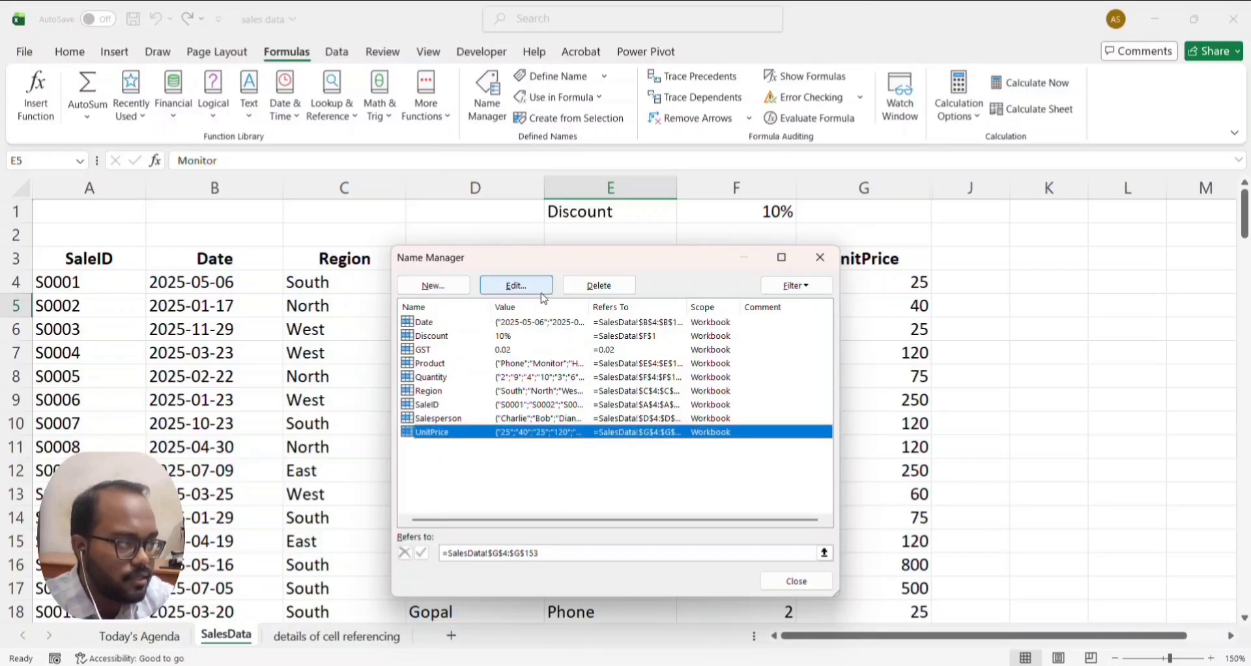
click(520, 288)
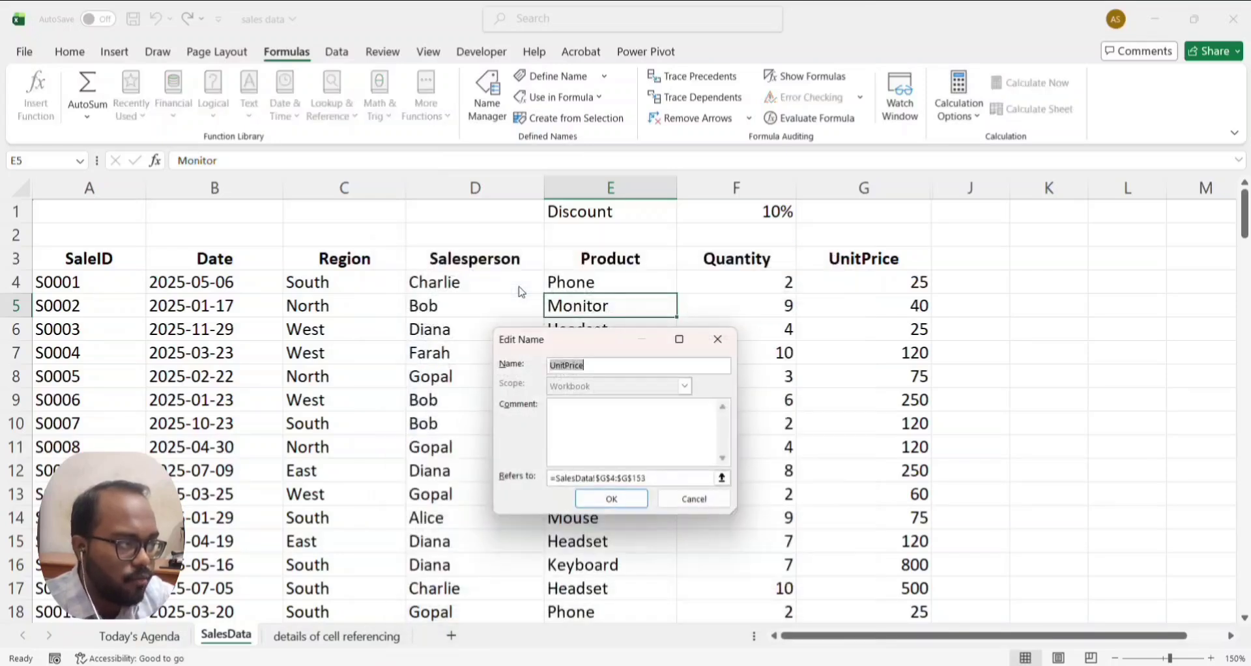
click(566, 366)
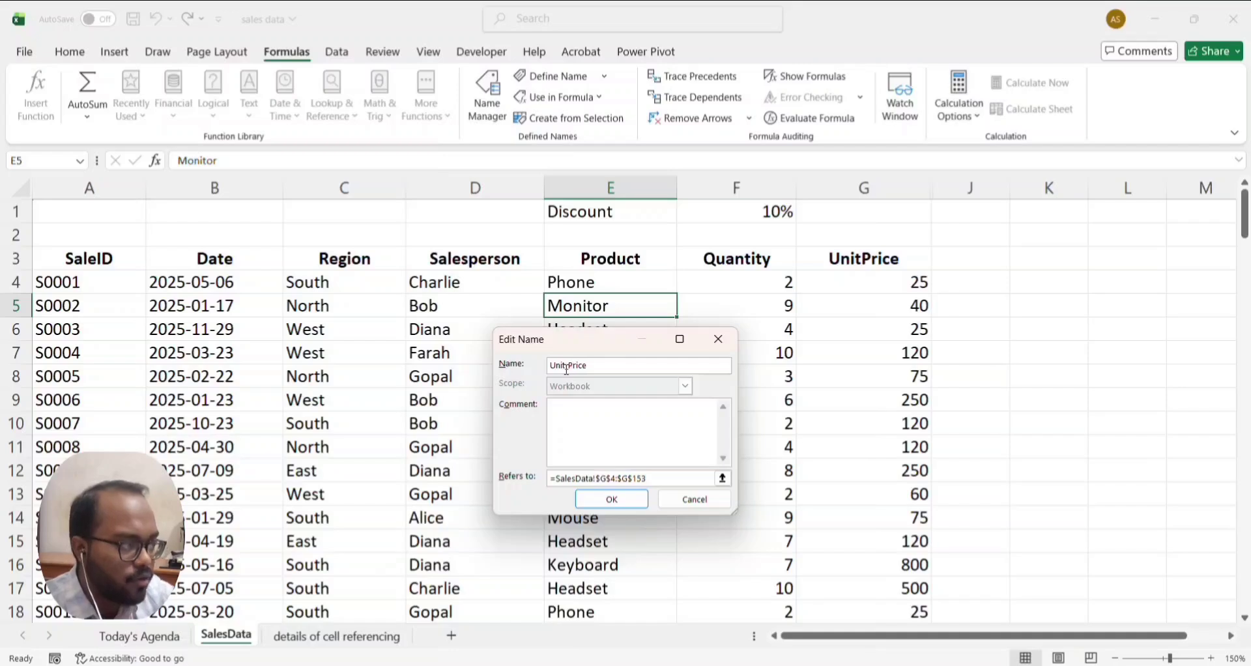
text(_)
click(594, 500)
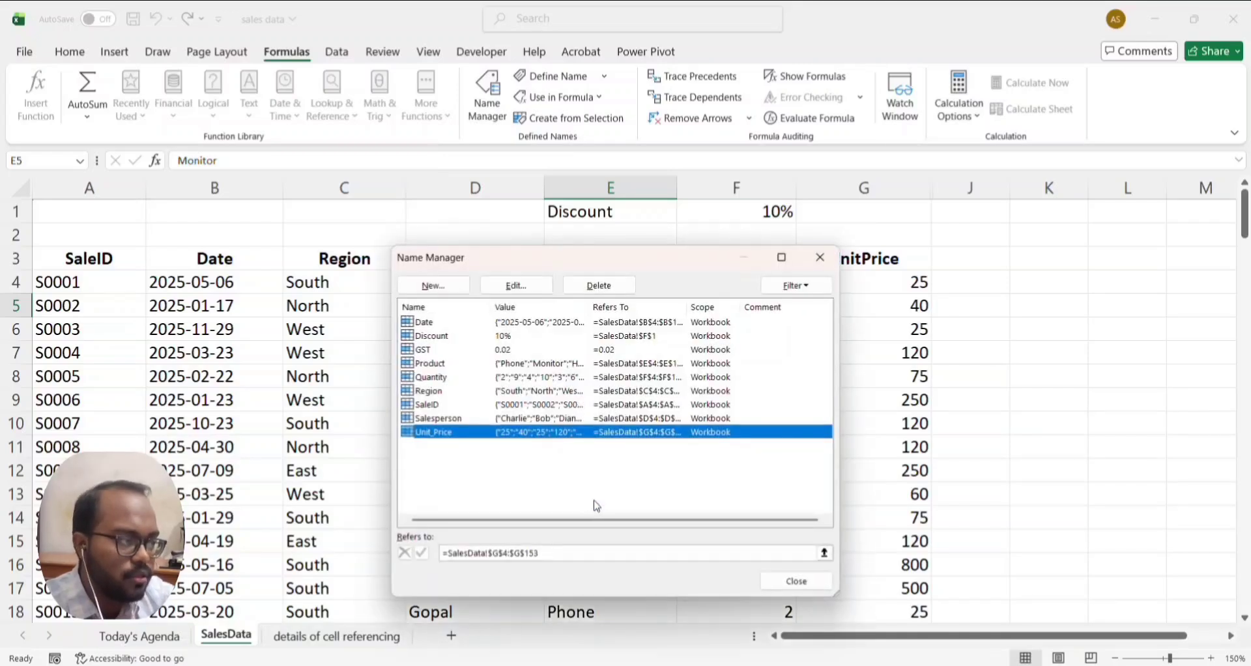
- Open the Salesperson name for editing and examine the cell range it refers to
click(454, 422)
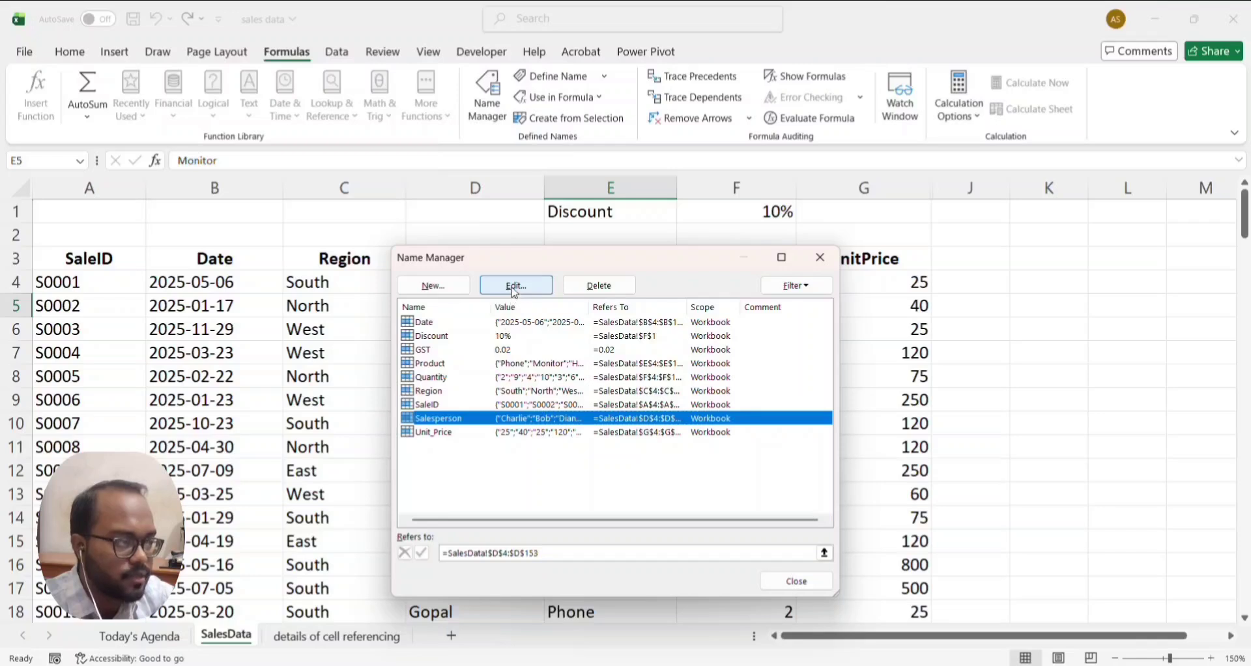
click(515, 286)
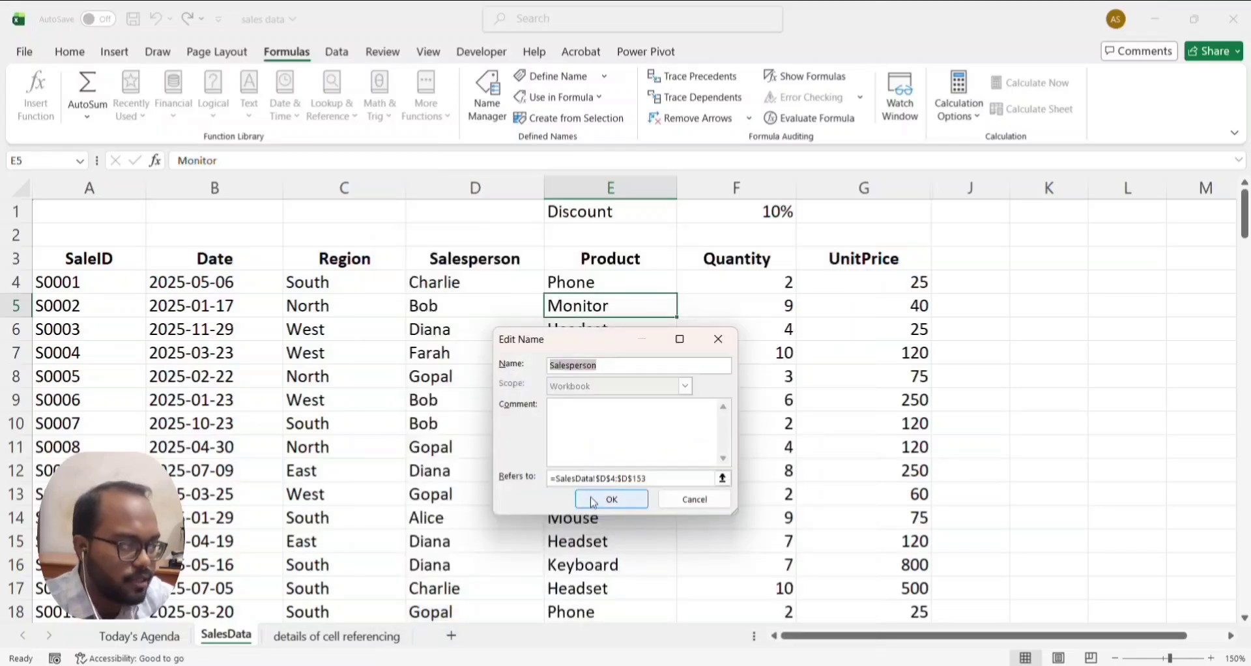
drag(558, 479, 659, 478)
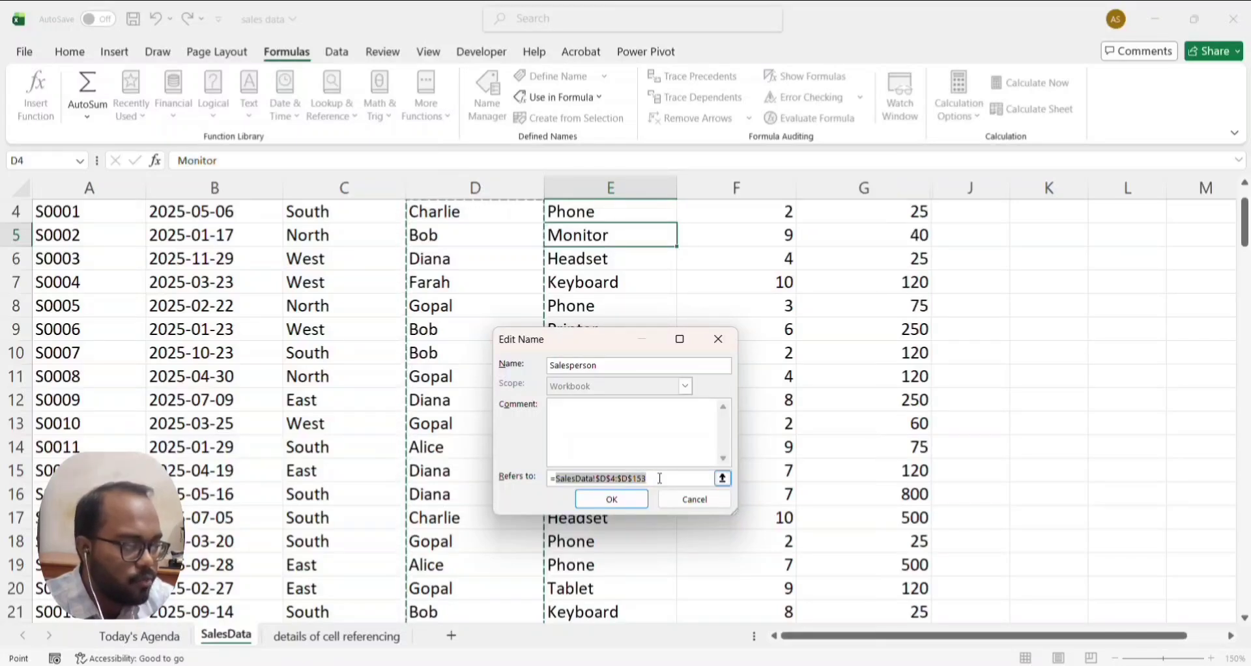
click(619, 501)
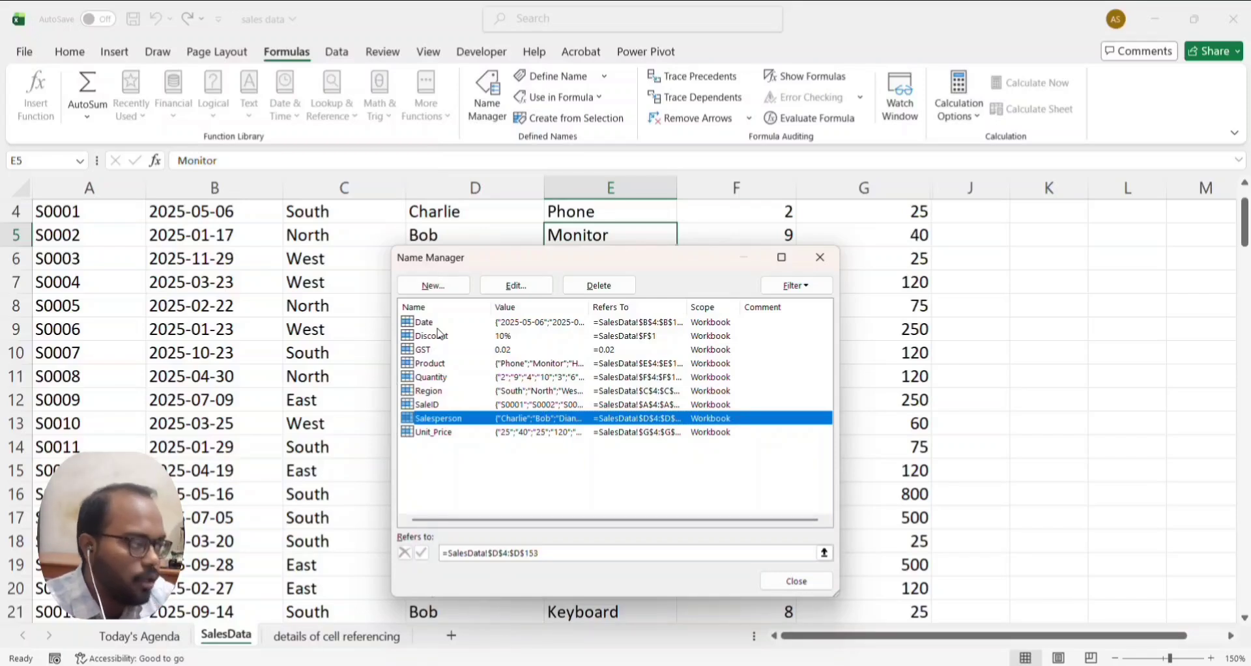
scroll(319, 346, up, 1)
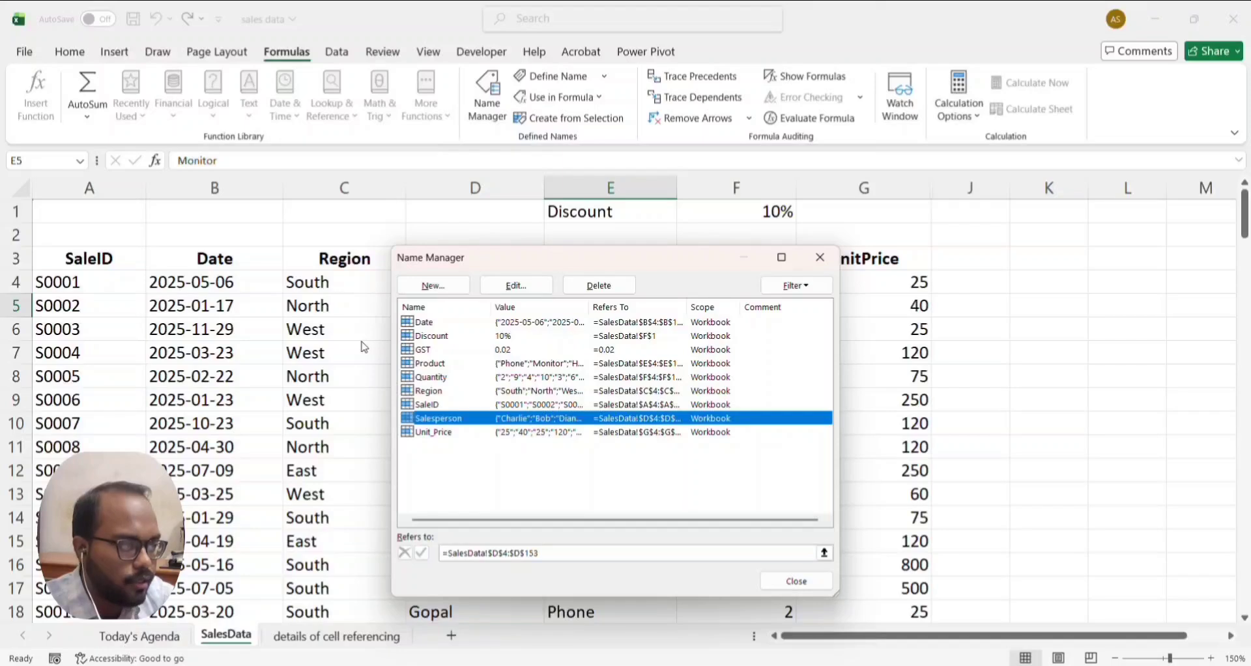
- Delete the SaleID and Date named ranges and close the Name Manager
click(444, 405)
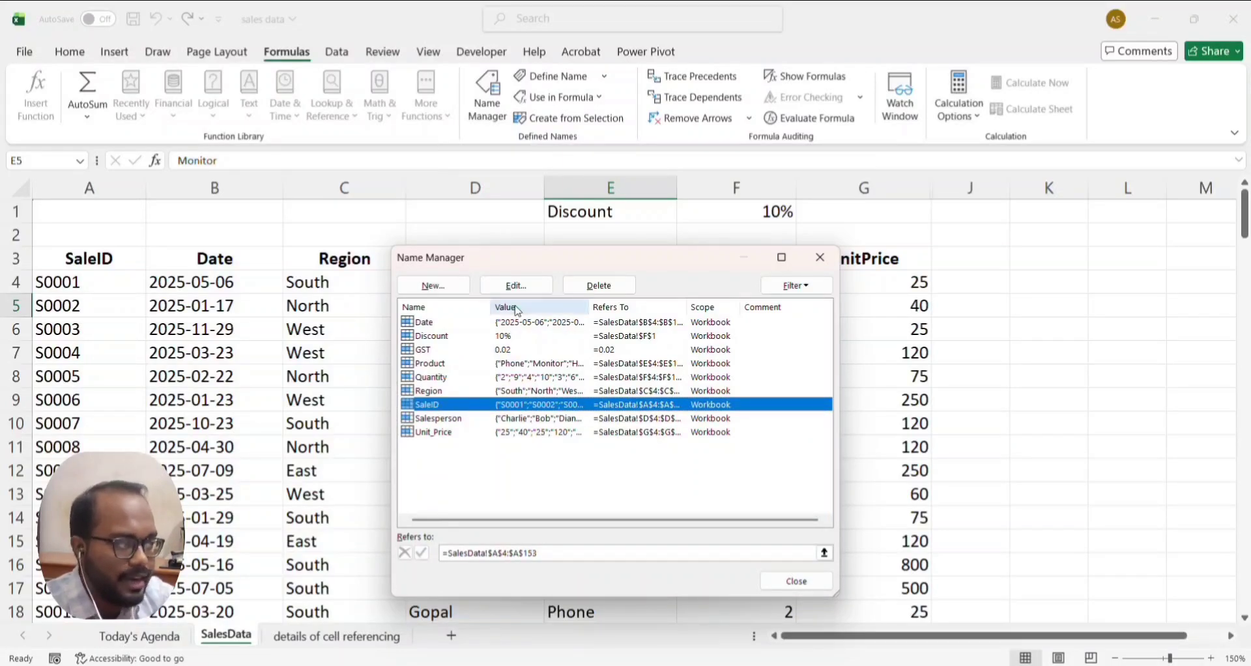
click(599, 287)
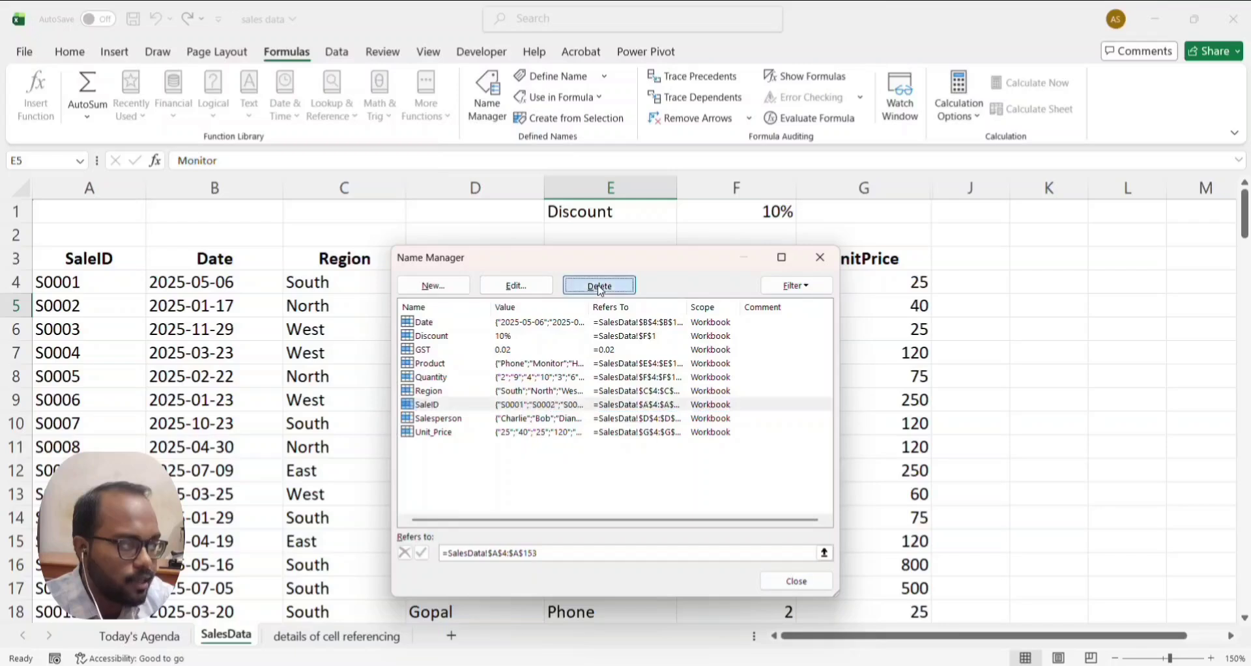
click(671, 467)
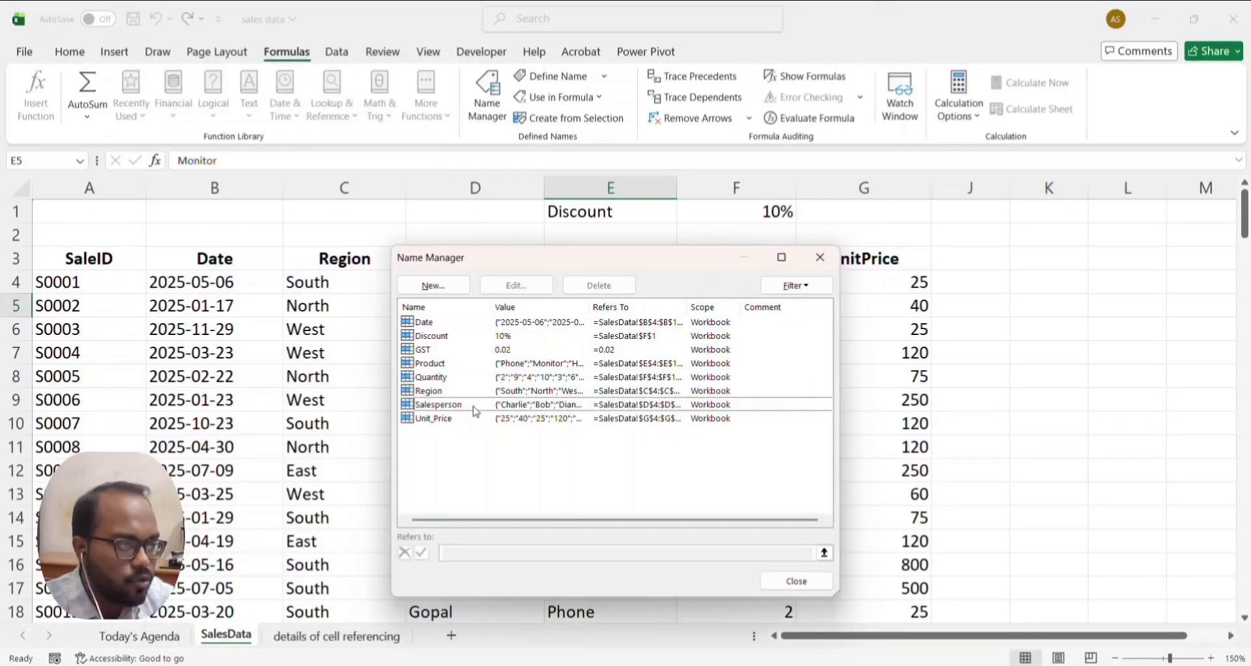
click(434, 328)
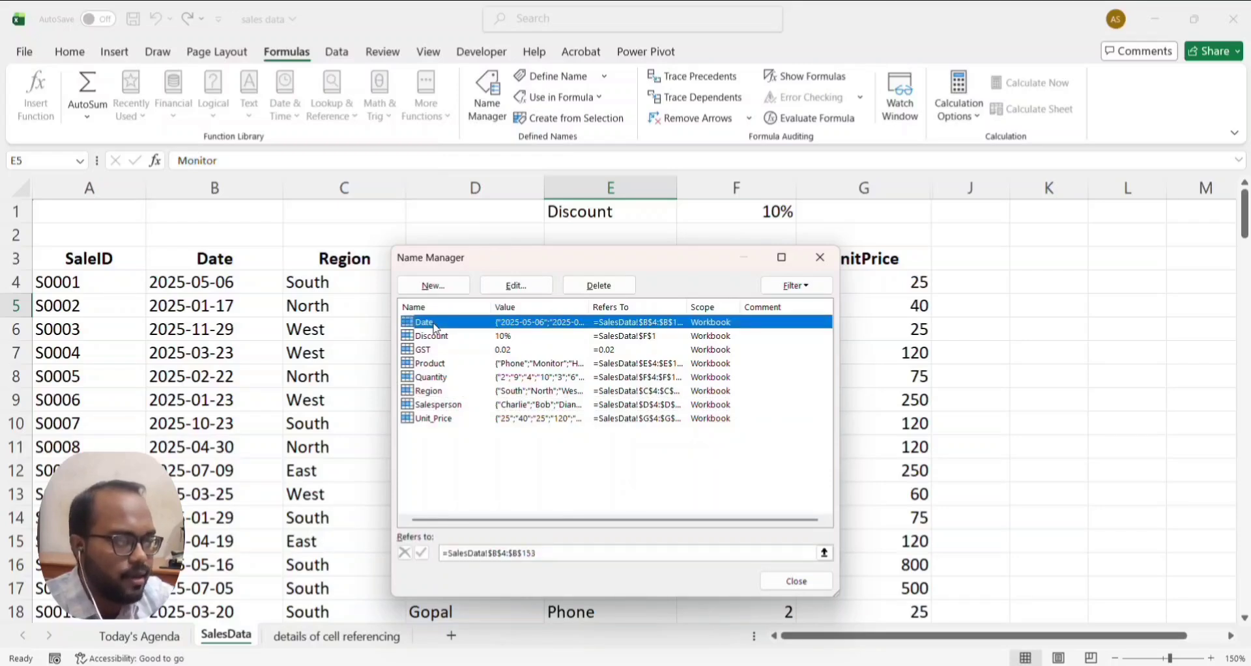
click(596, 285)
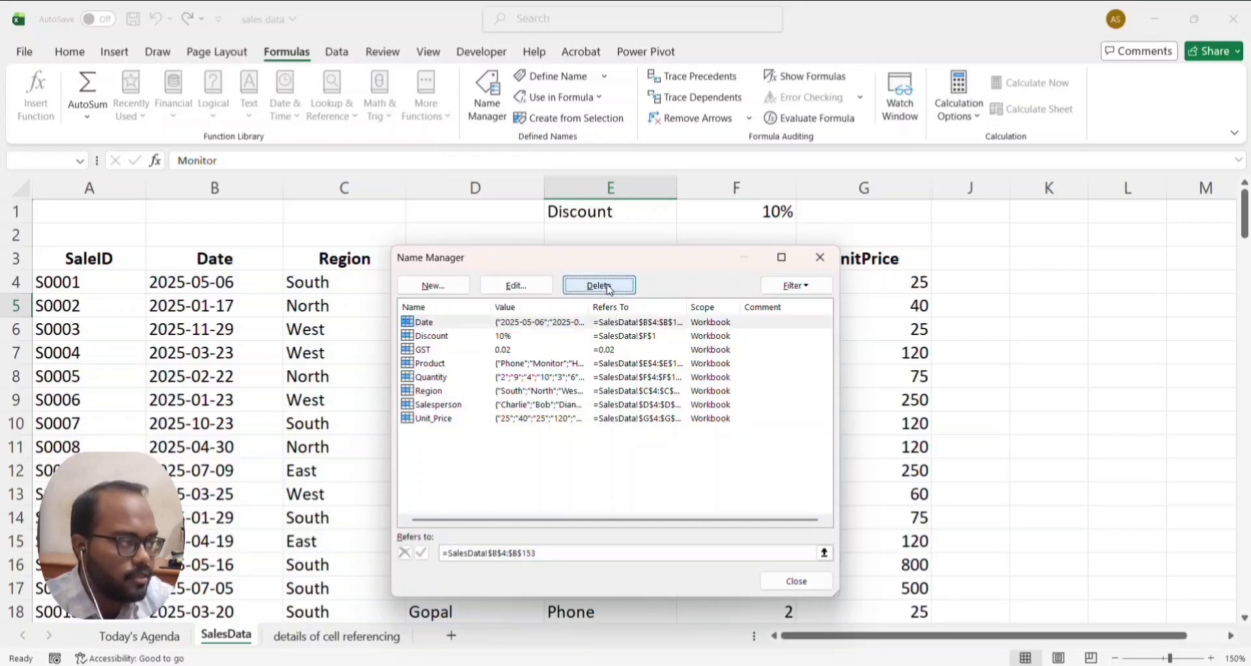
click(651, 465)
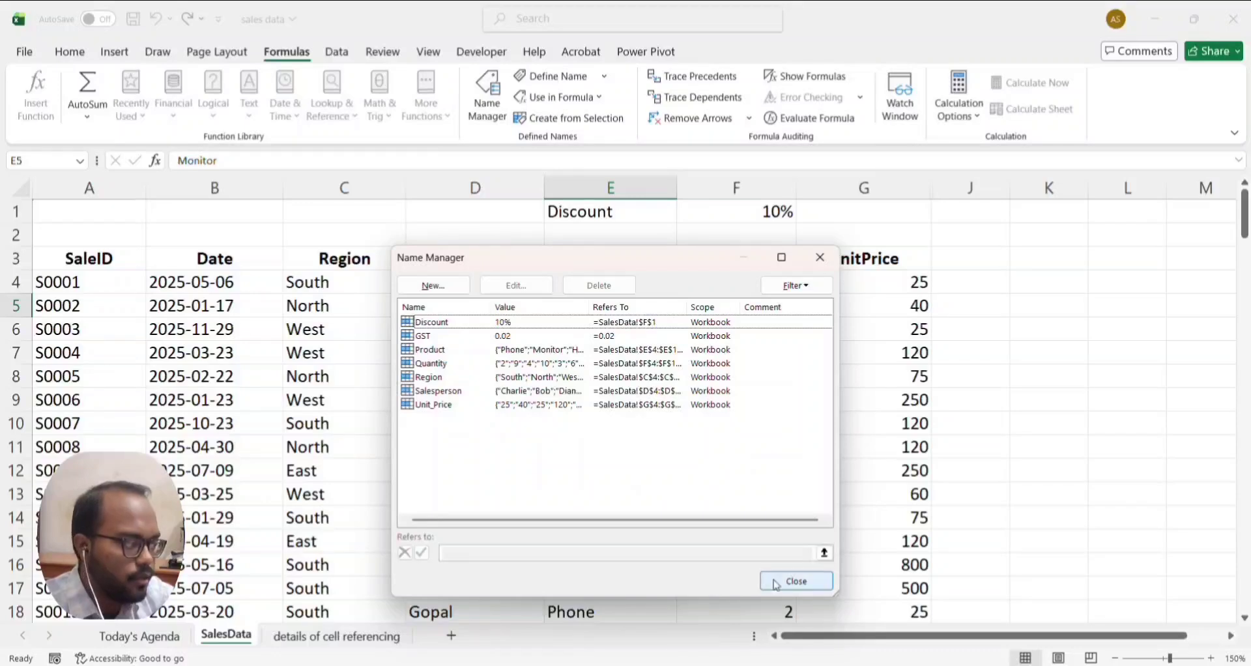
click(797, 581)
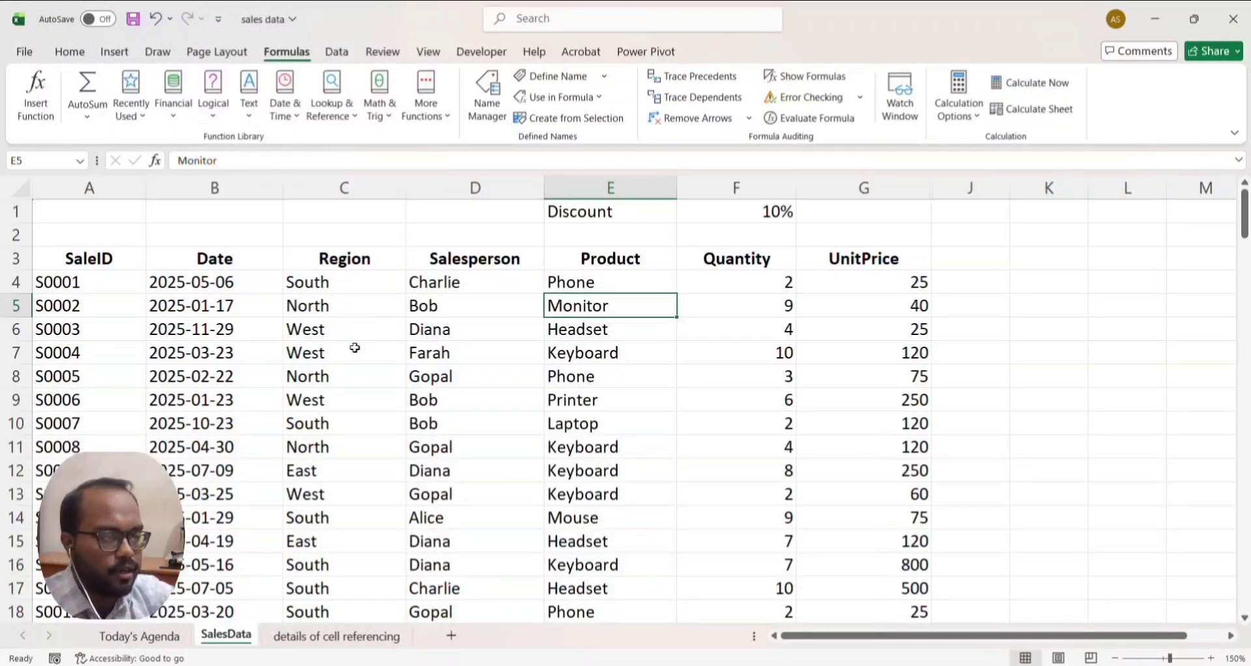
- On the Today's Agenda sheet, fill cell A4 with green to mark Modifying named ranges as covered, and select the Calculations using named ranges topic
key(ctrl+Page_Up)
click(92, 279)
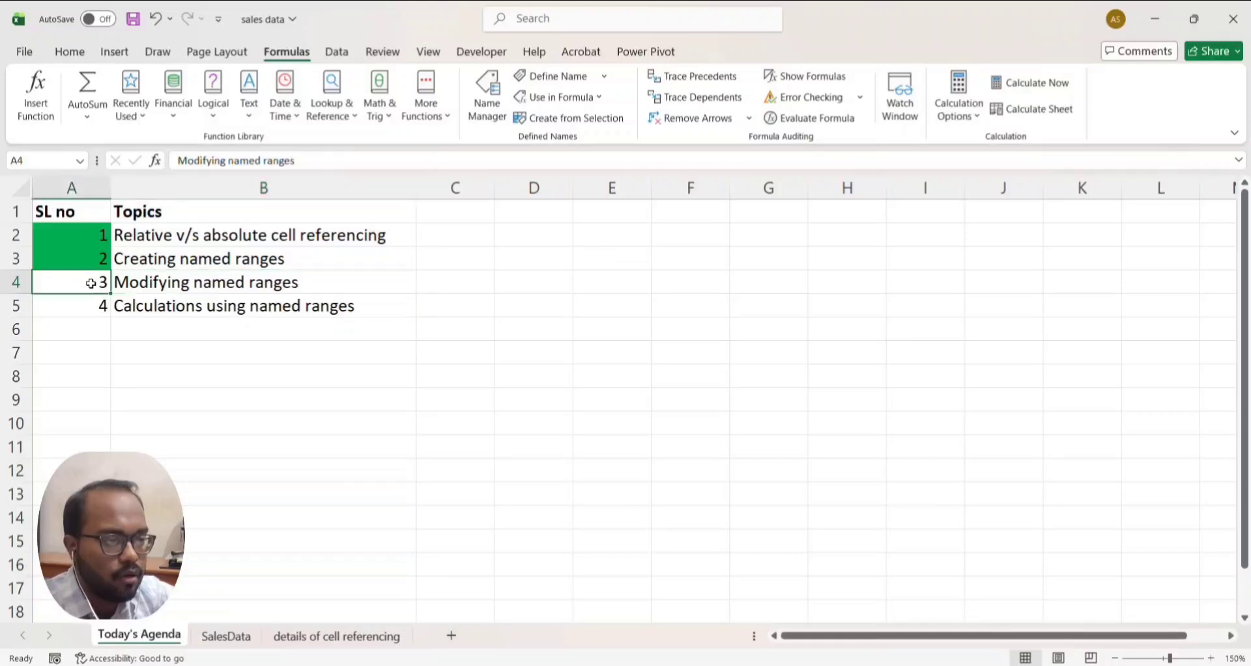
click(74, 57)
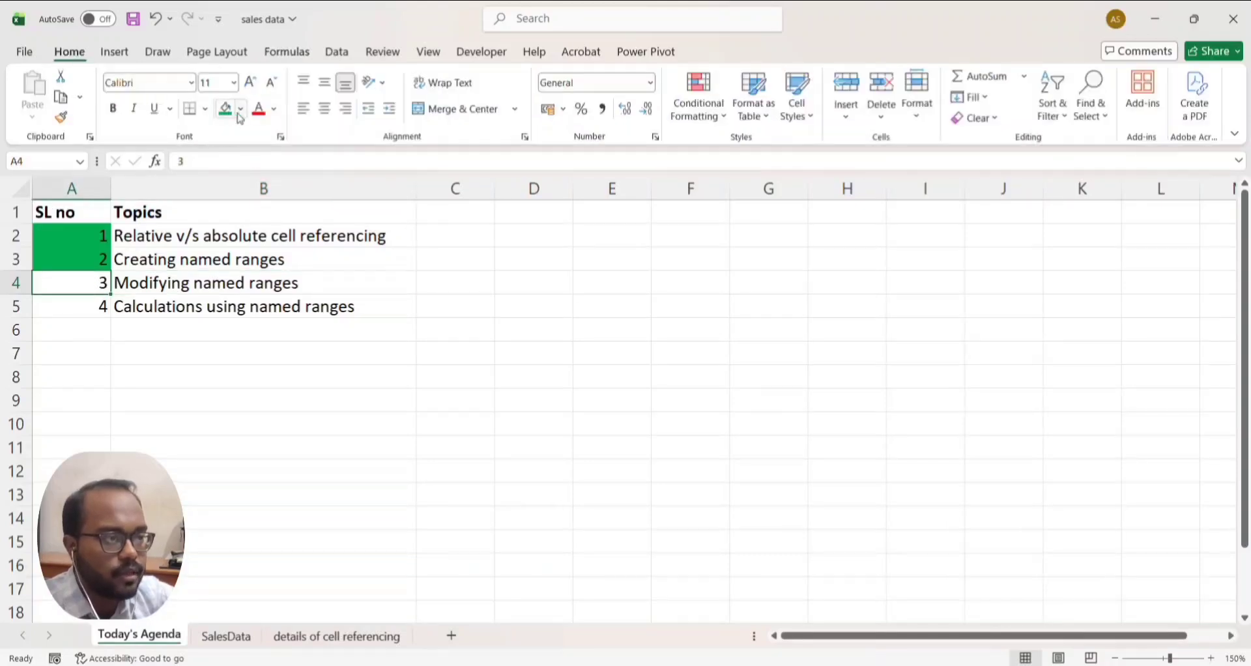
click(225, 108)
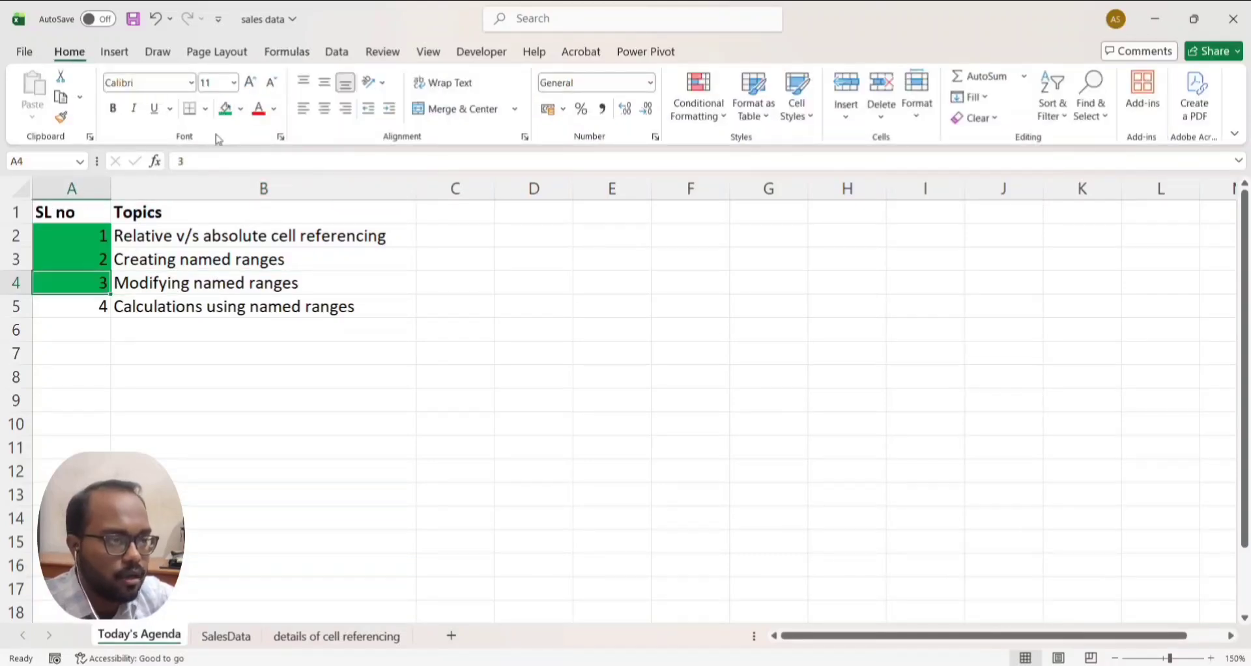
click(218, 307)
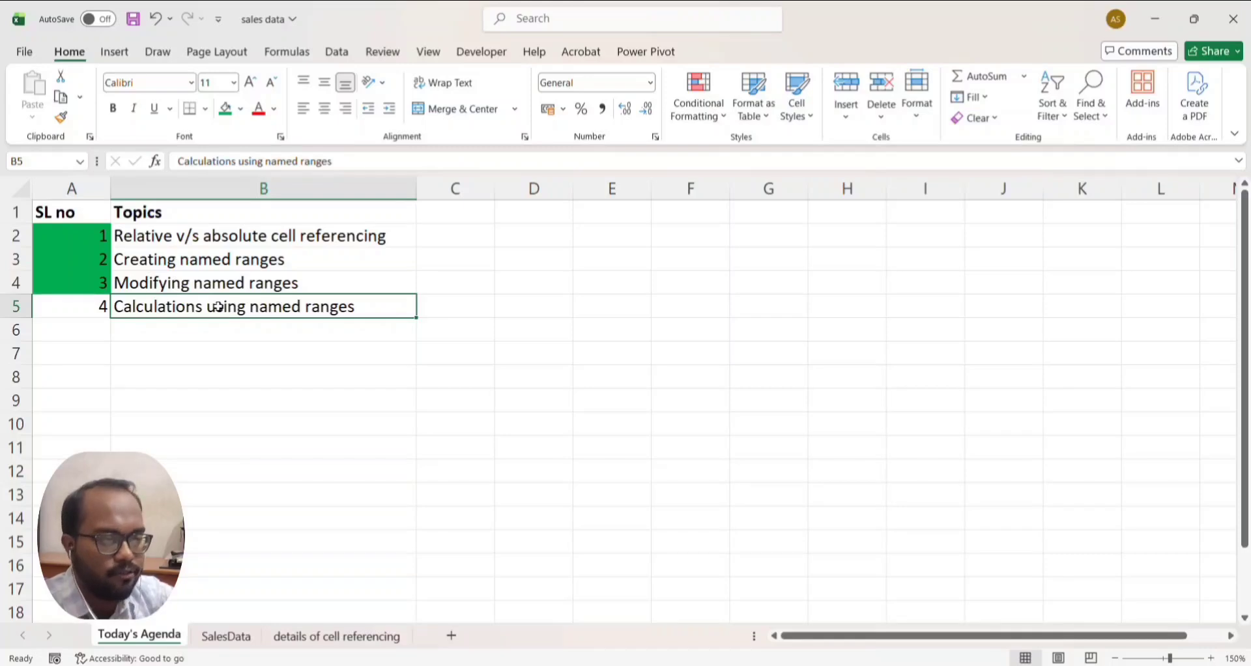
- In cell J4 of the SalesData sheet, calculate the sales amounts with the named-range formula =Quantity*Unit_Price and reselect the cell
click(312, 642)
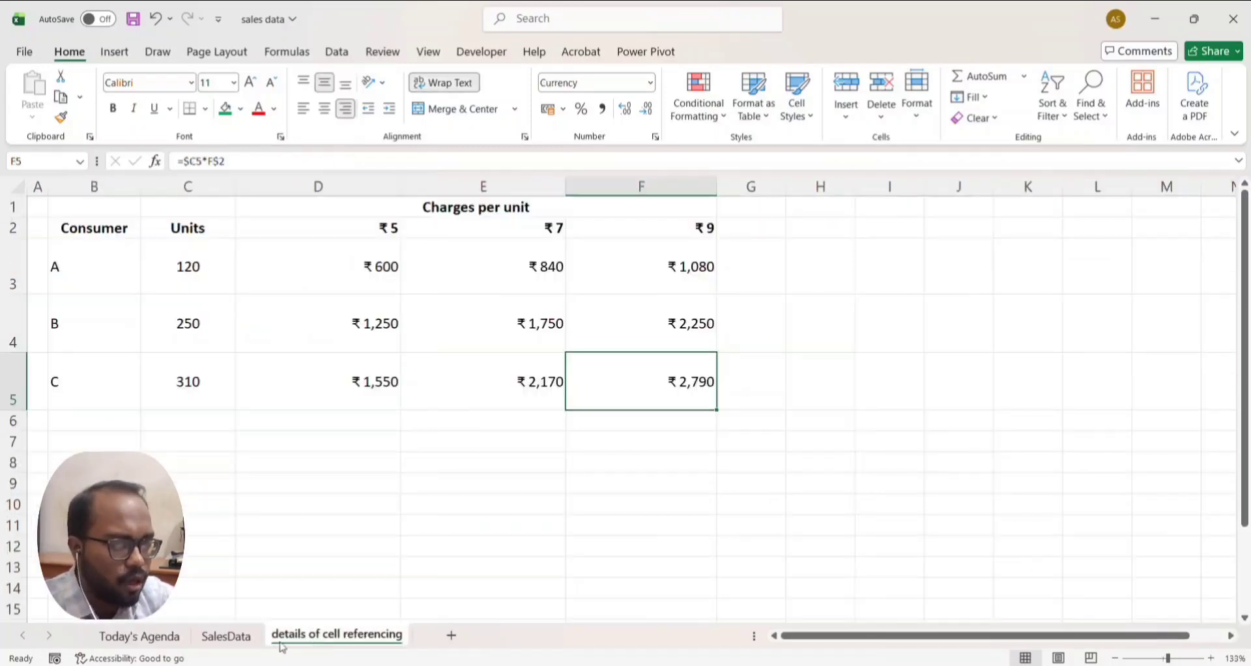
click(246, 642)
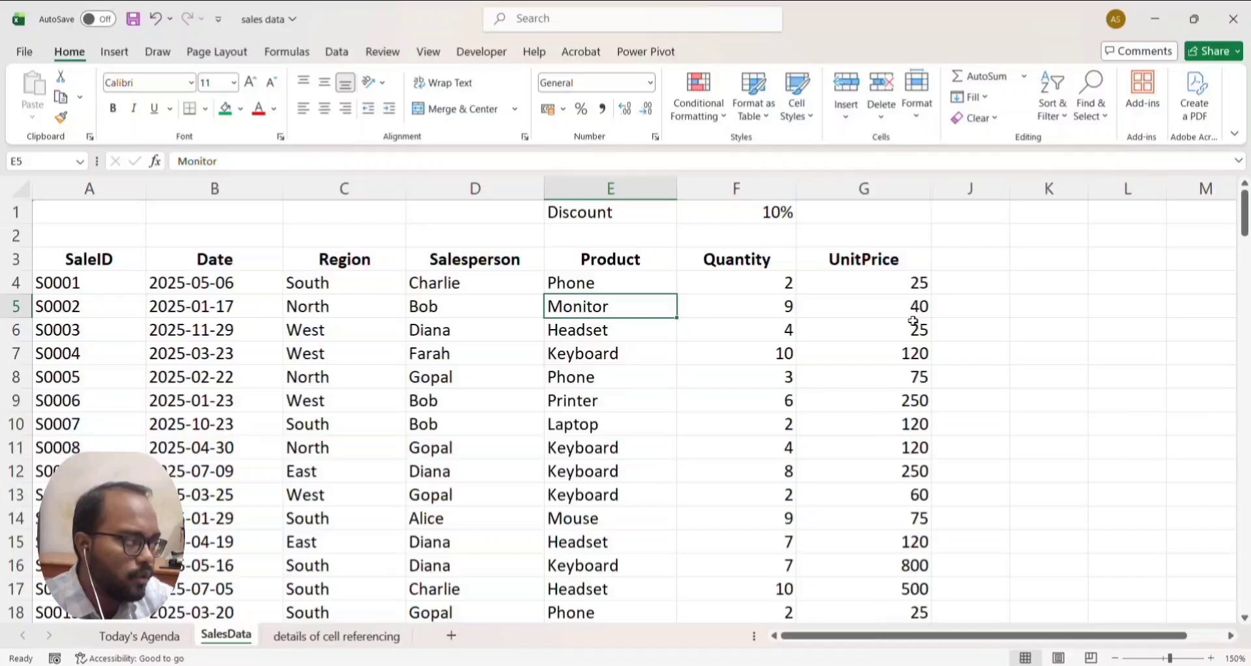
click(958, 289)
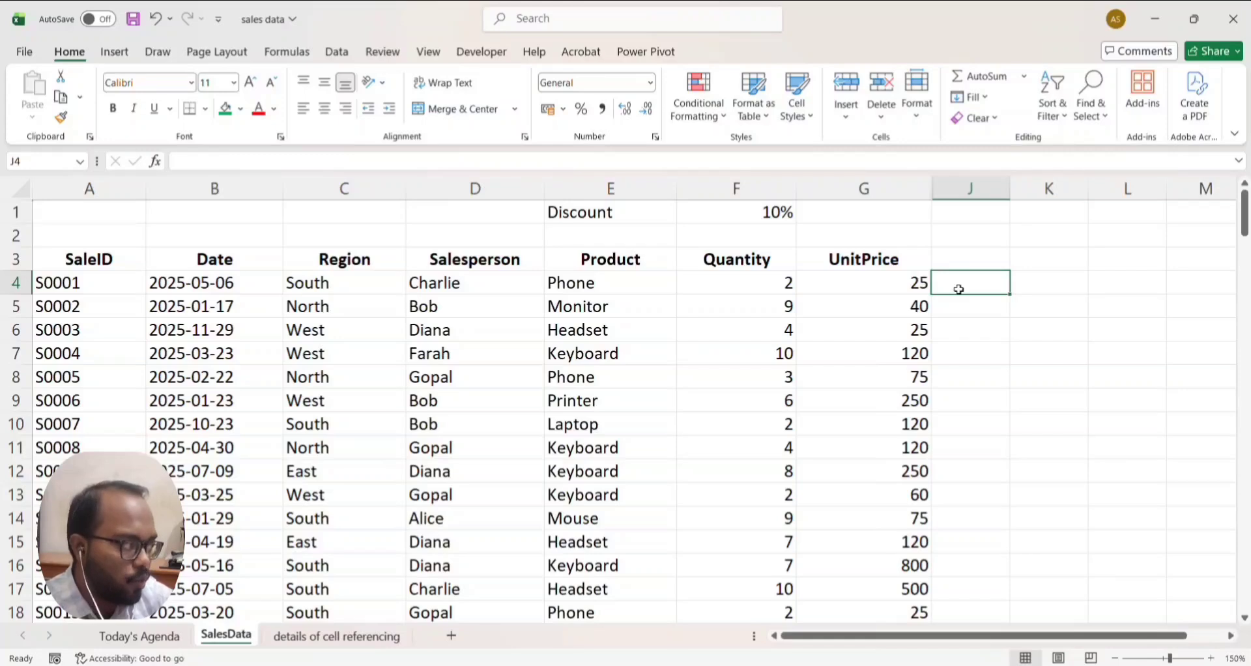
text(=)
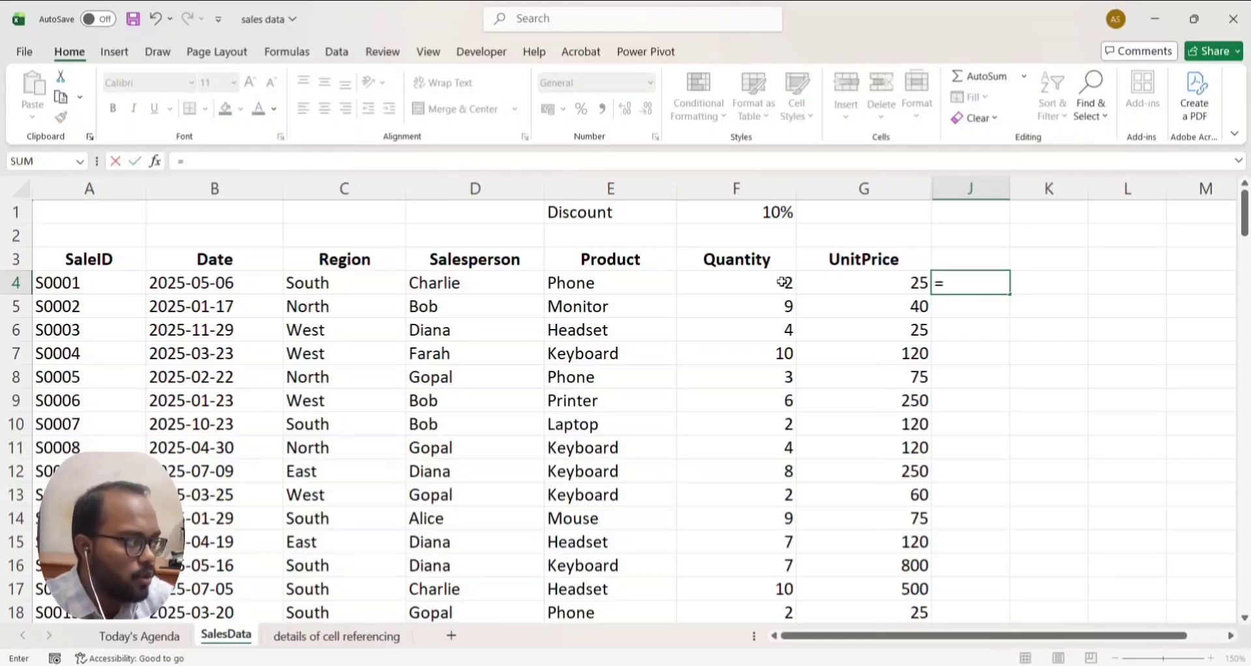
click(958, 283)
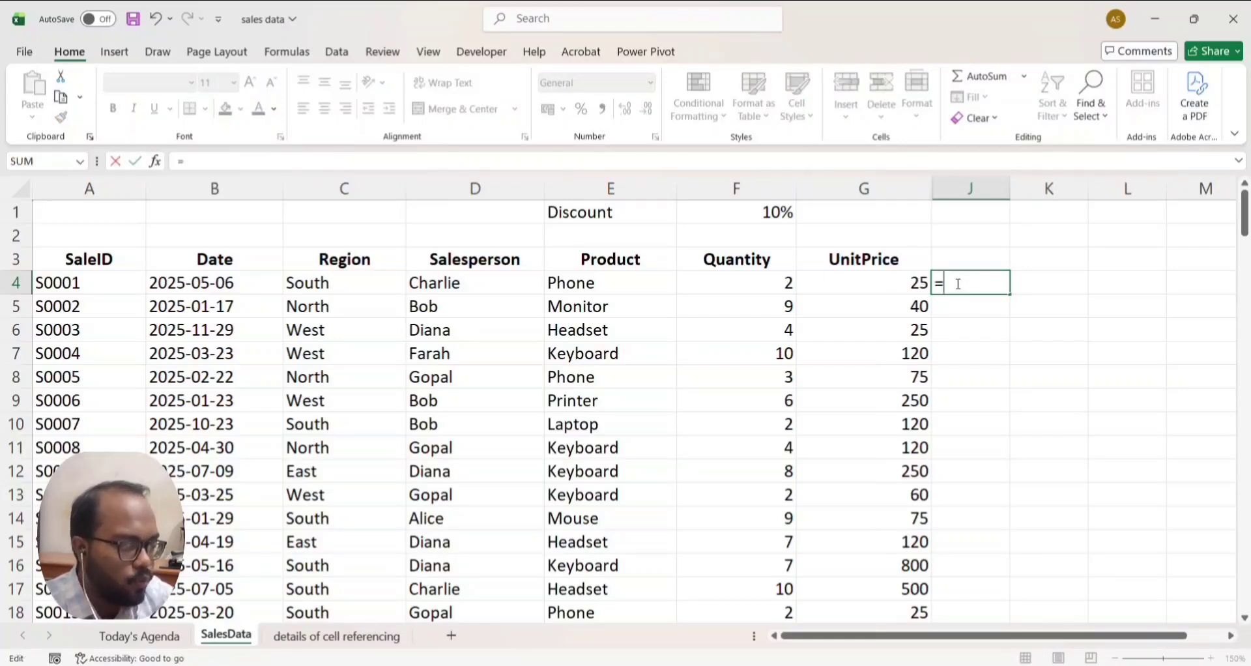
text(qu)
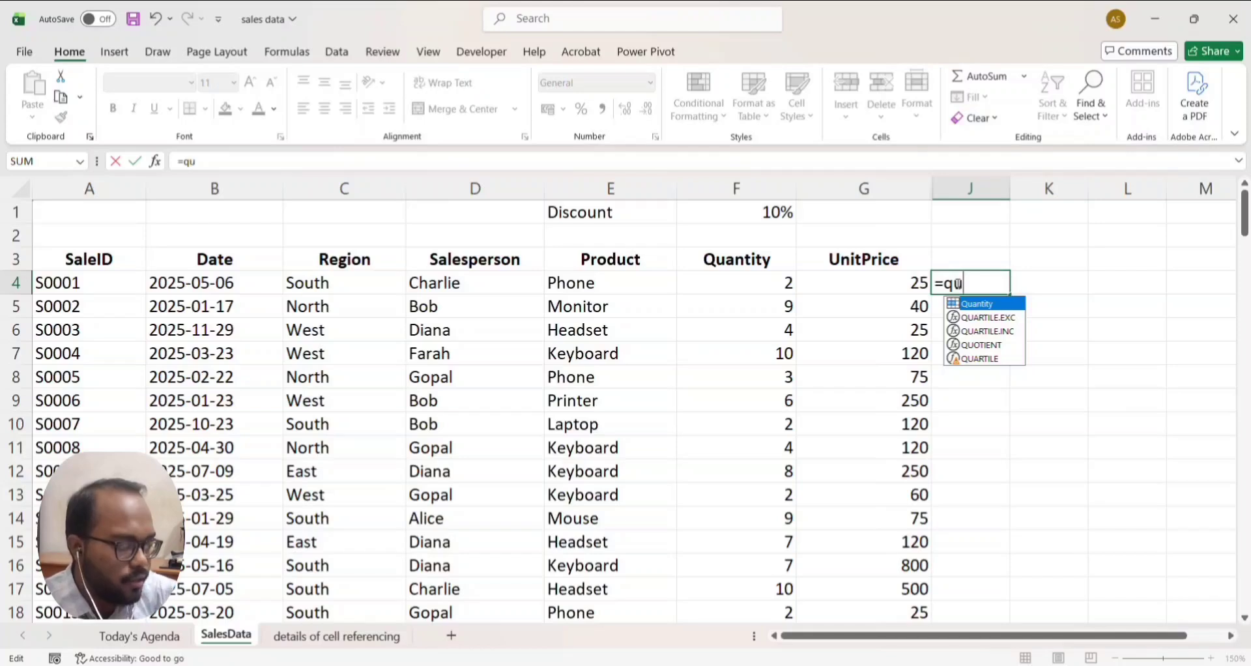
text(anti)
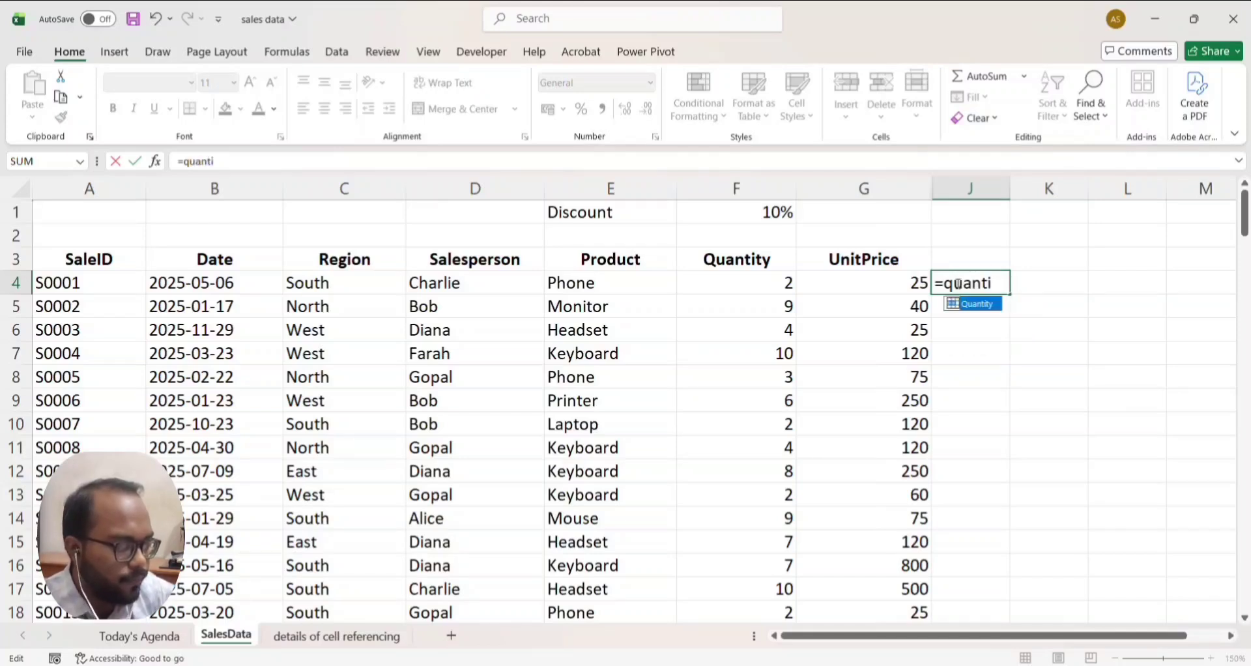
key(BackSpace)
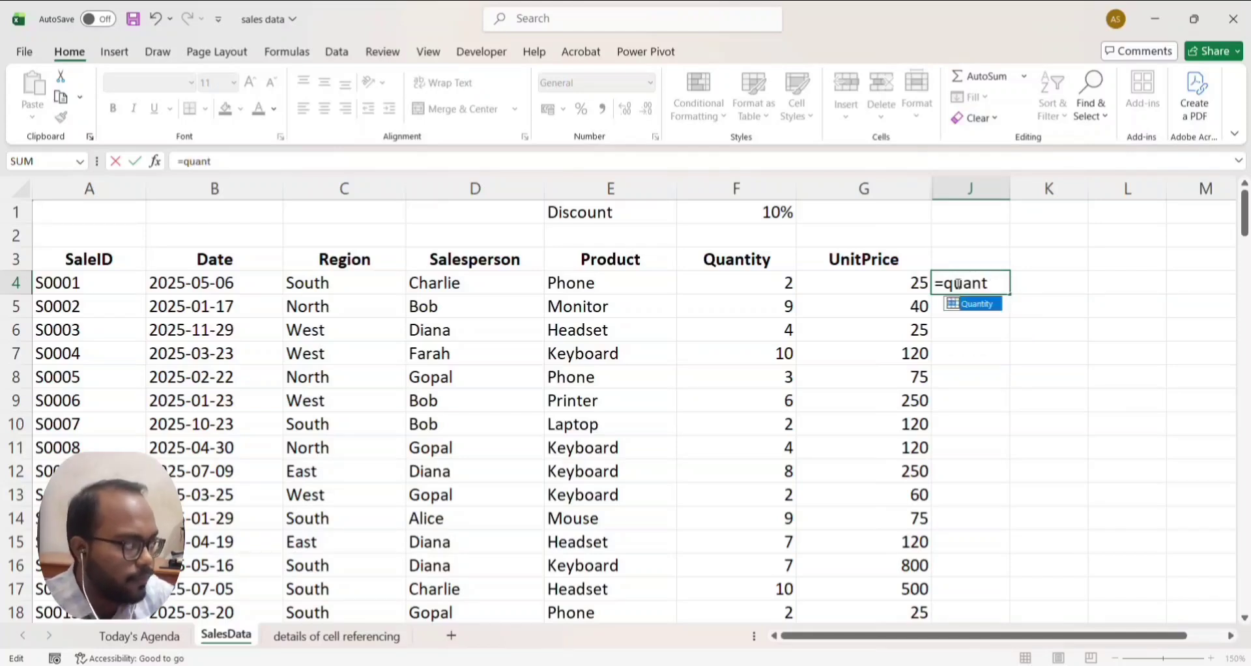
double_click(971, 304)
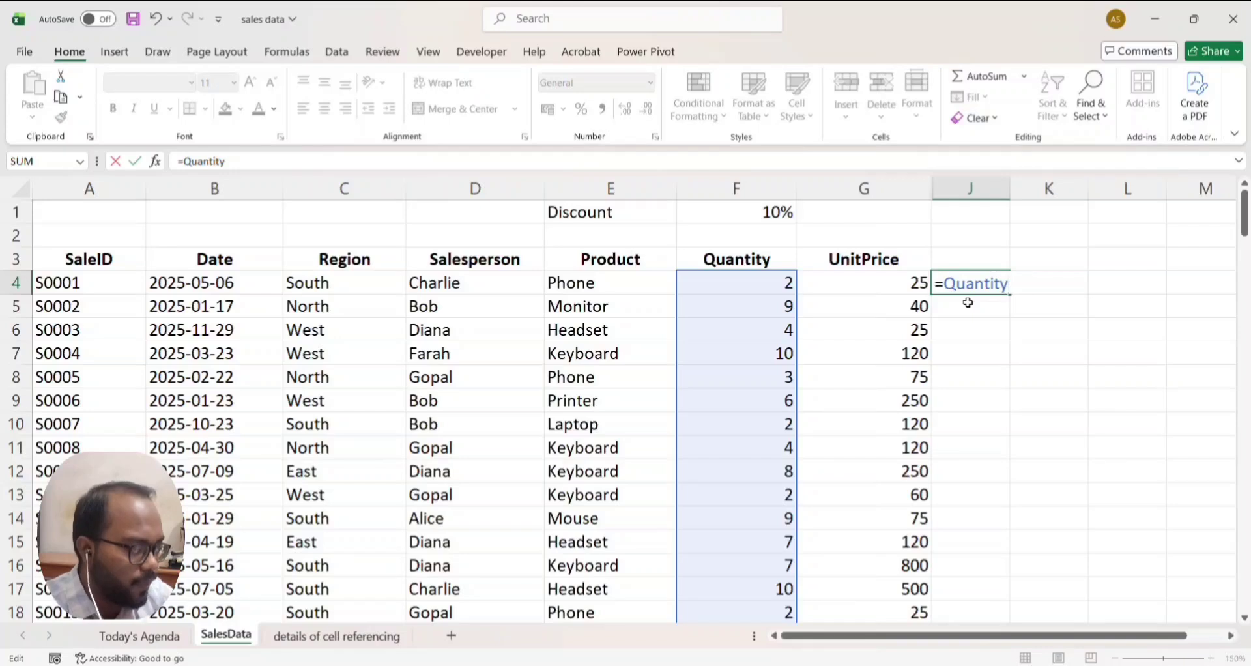
text(*)
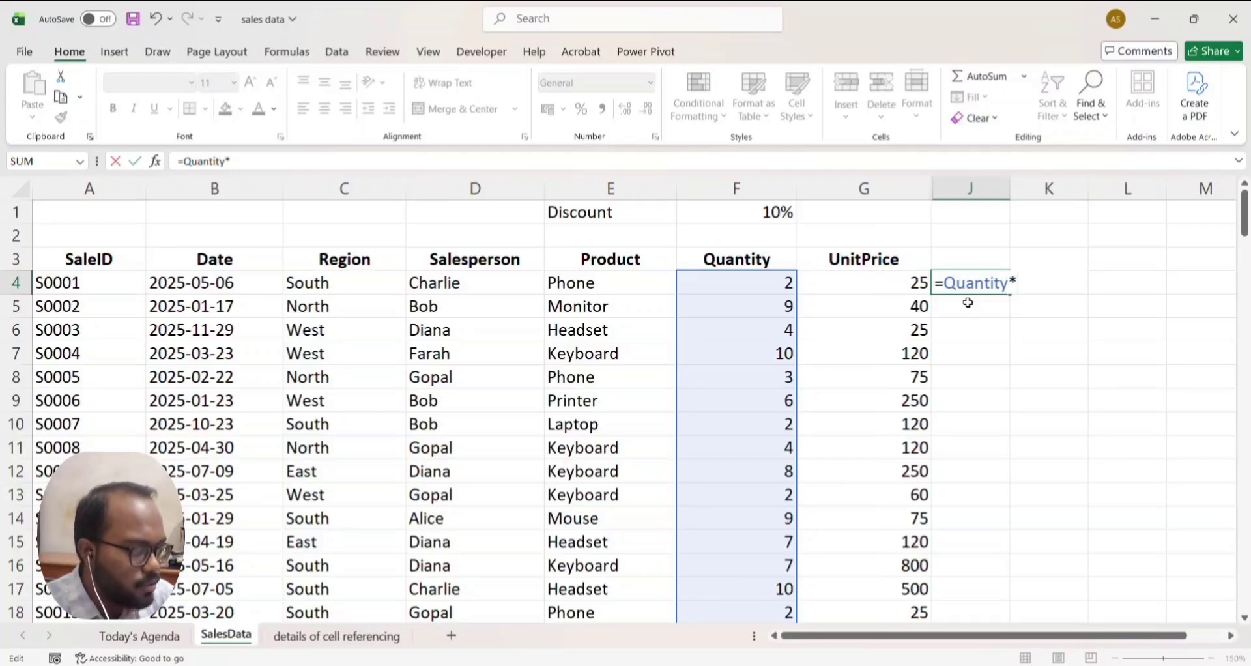
text(Unit)
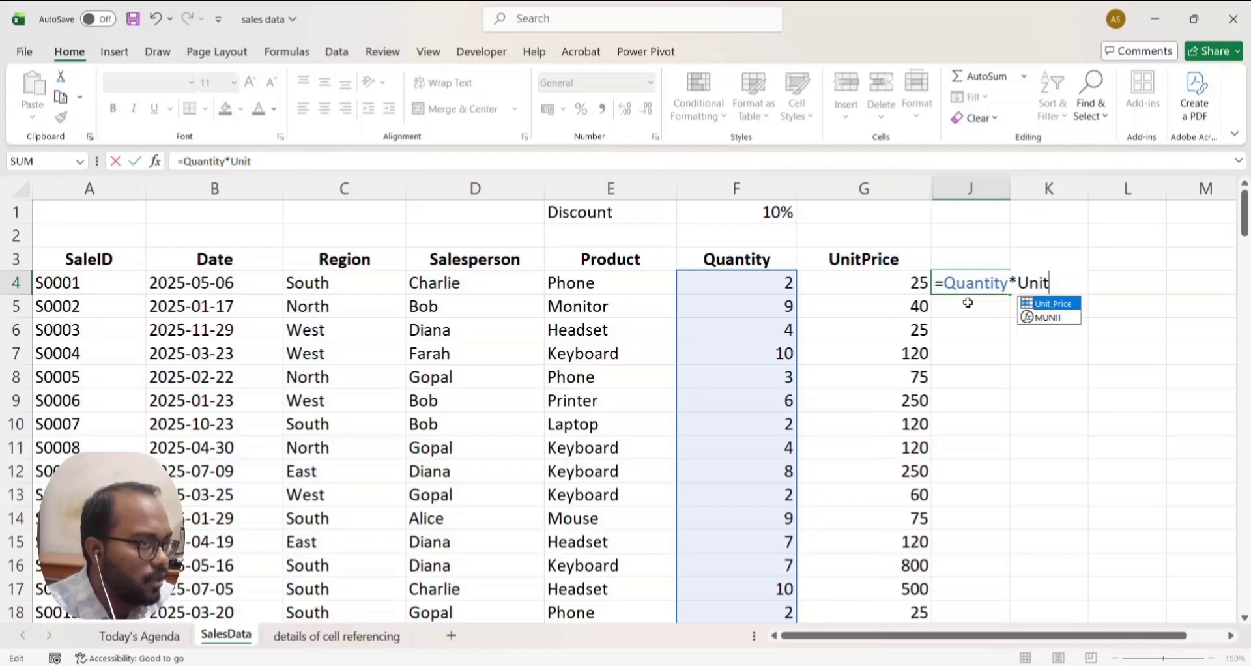
key(Escape)
text(_Price)
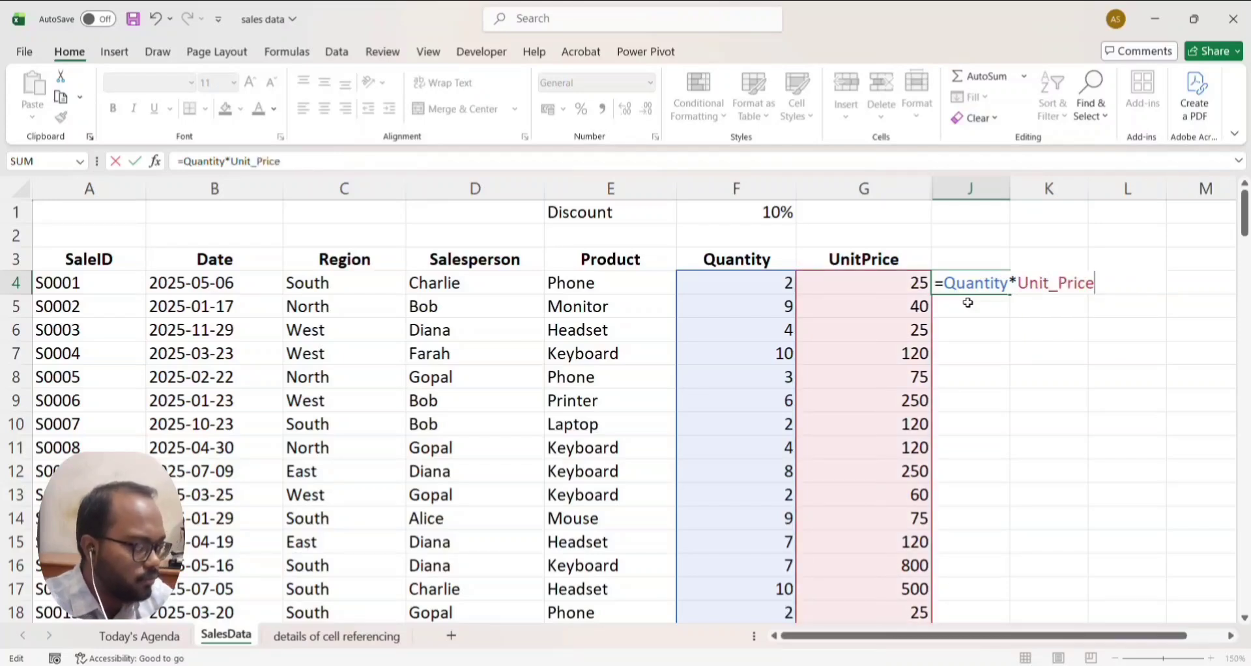
key(Return)
click(984, 285)
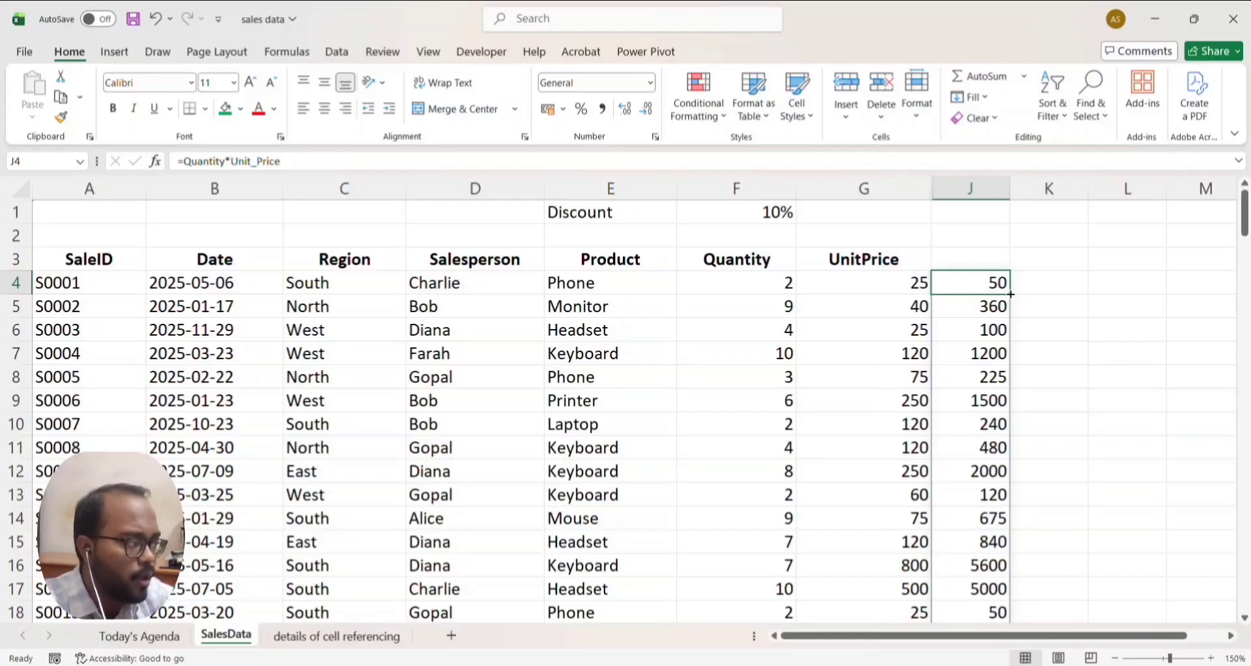
- Enter the heading Total amount in cell J3 above the calculated sales amounts and widen column J to fit it
drag(1010, 294, 1011, 295)
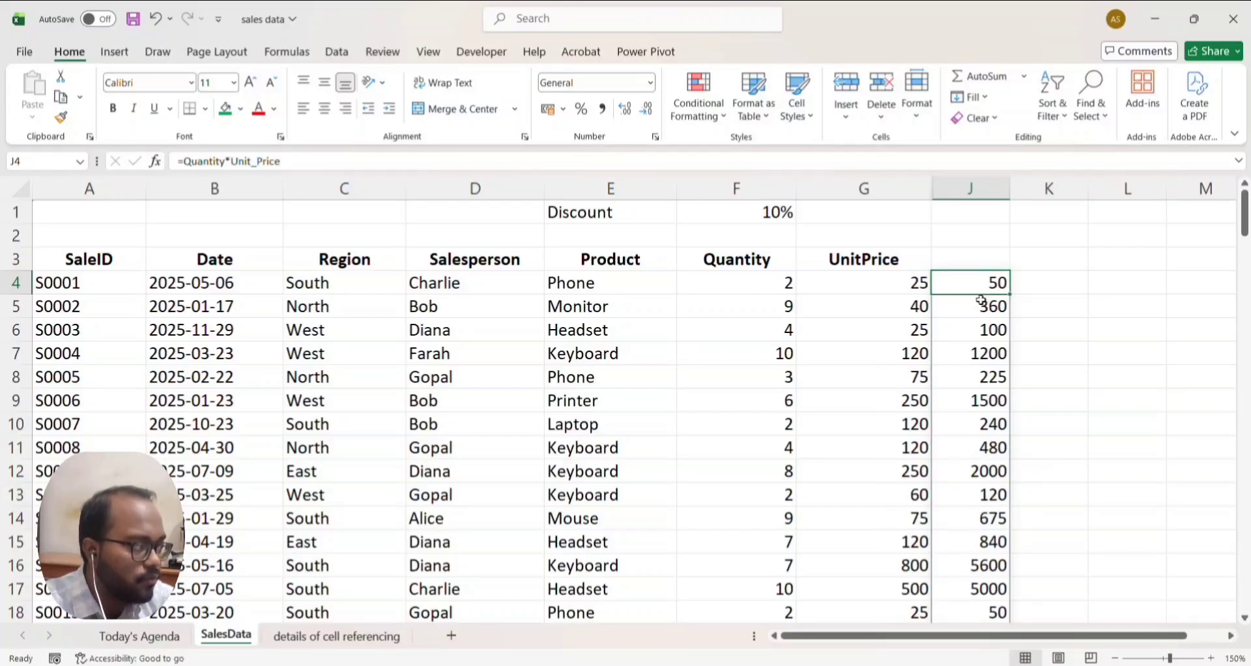
click(969, 260)
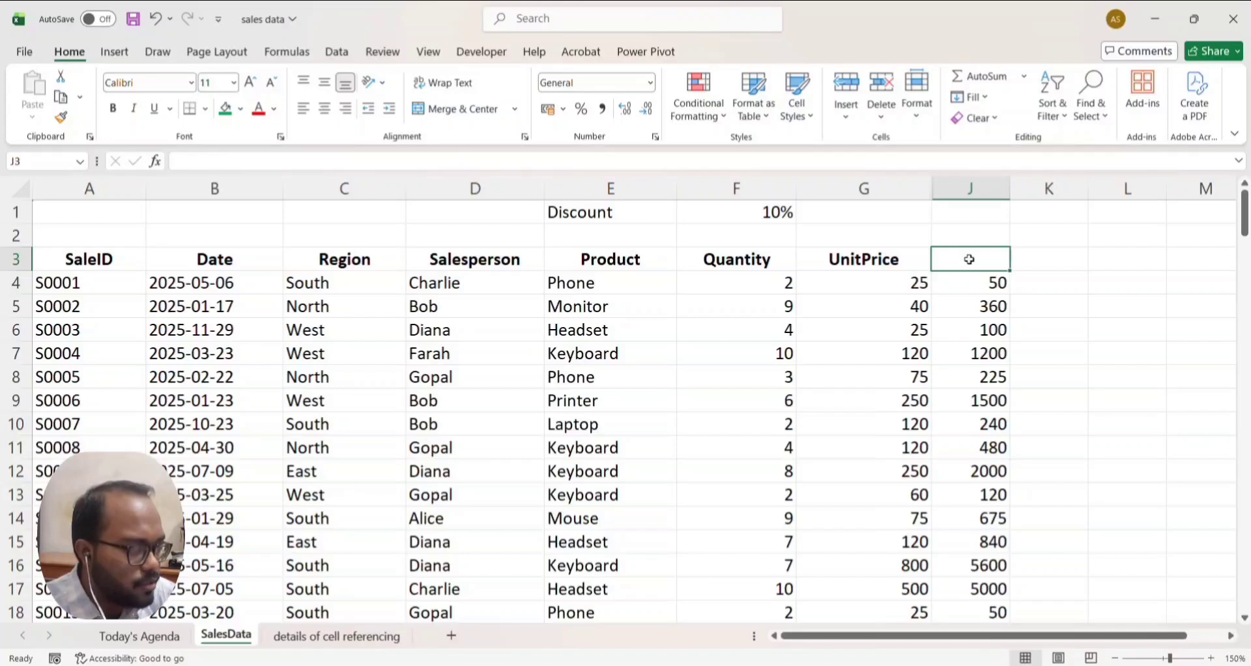
text(To)
text(tal)
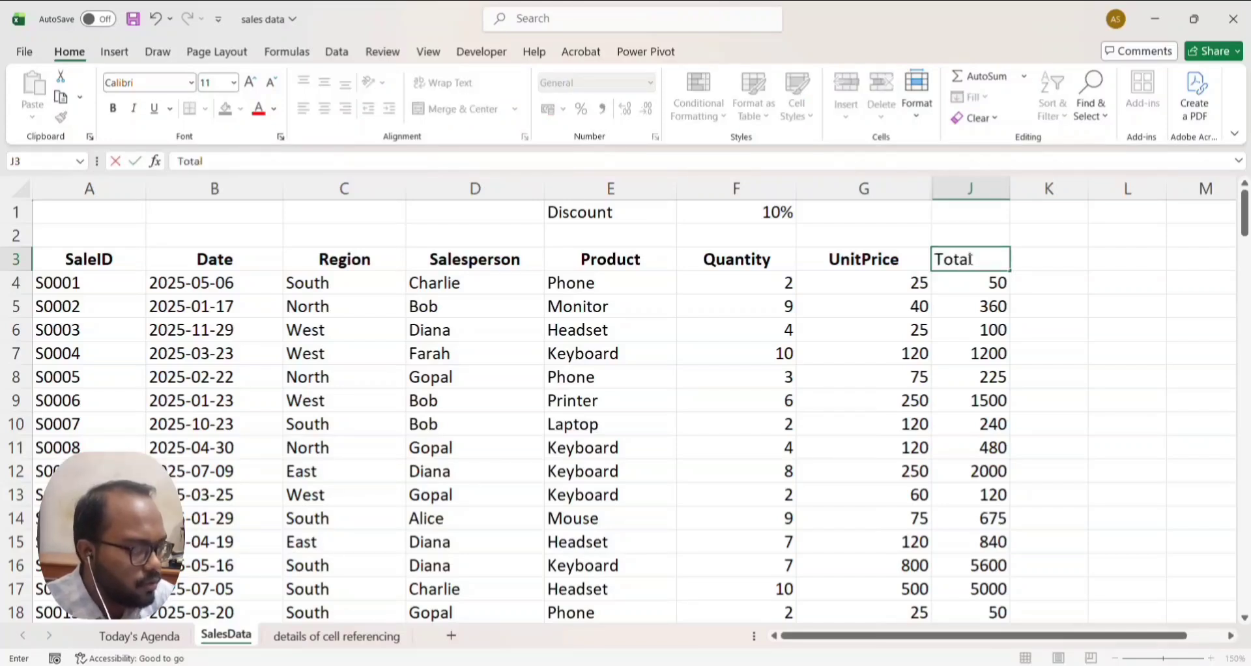
text( amount)
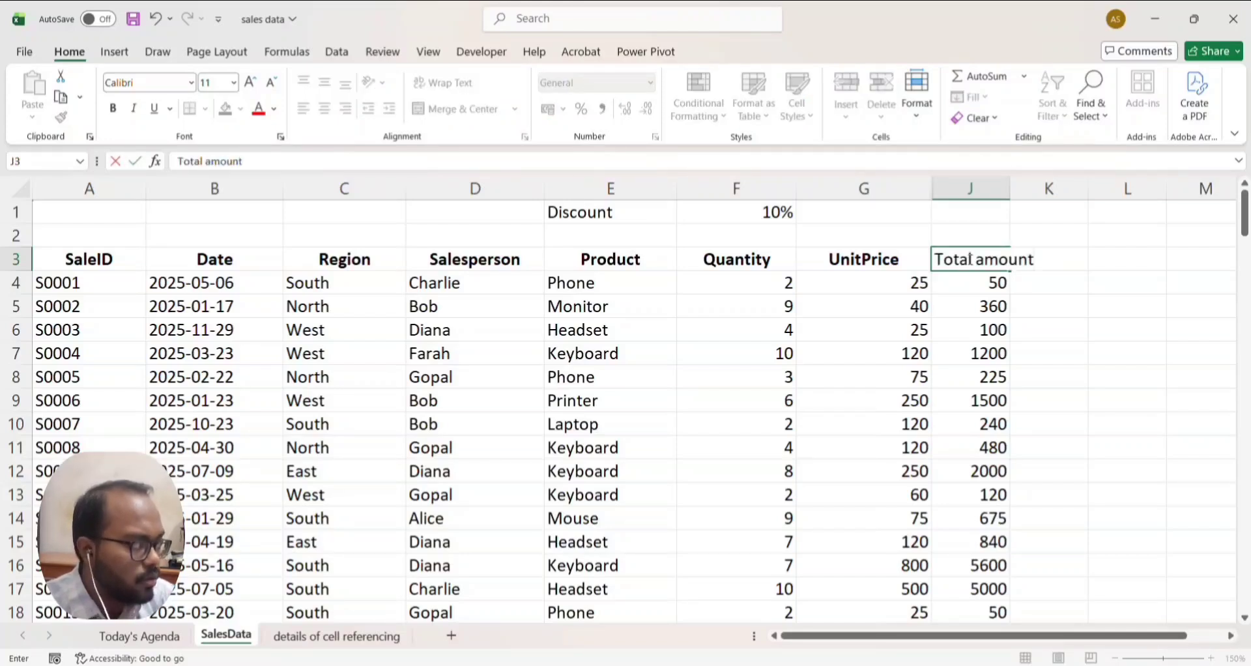
key(Return)
drag(1010, 187, 1042, 186)
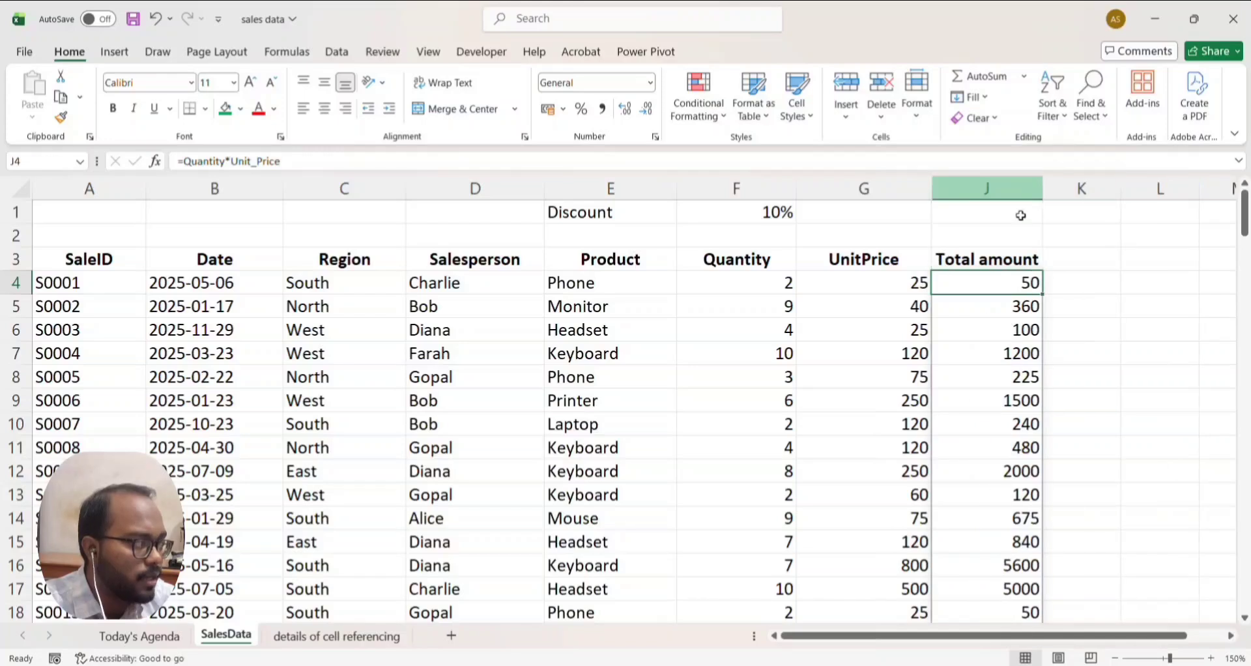
- Enter the heading Discount in cell K3 beside the Total amount heading
click(1069, 260)
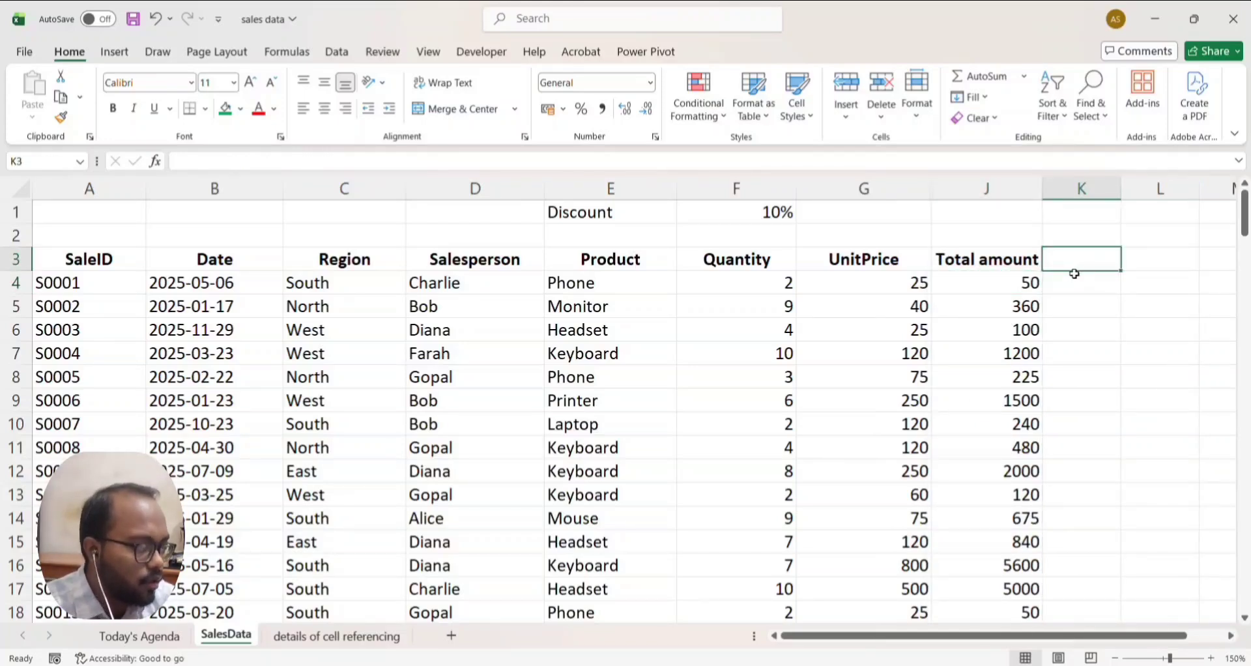
text(D)
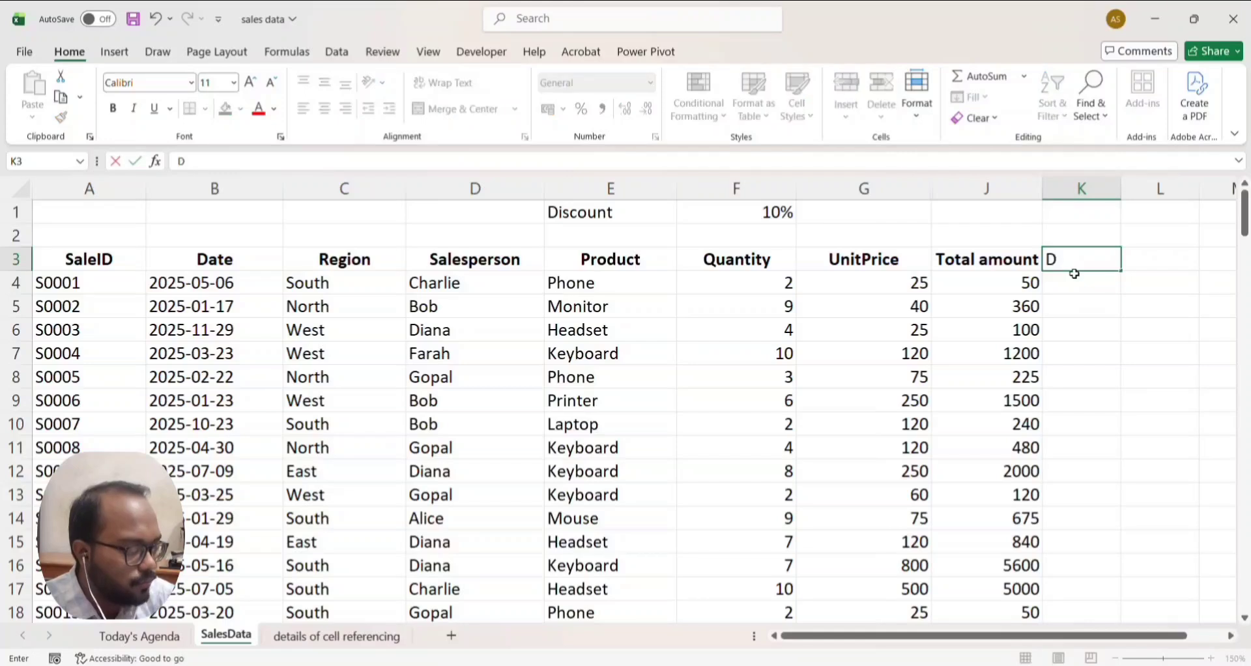
text(iscount)
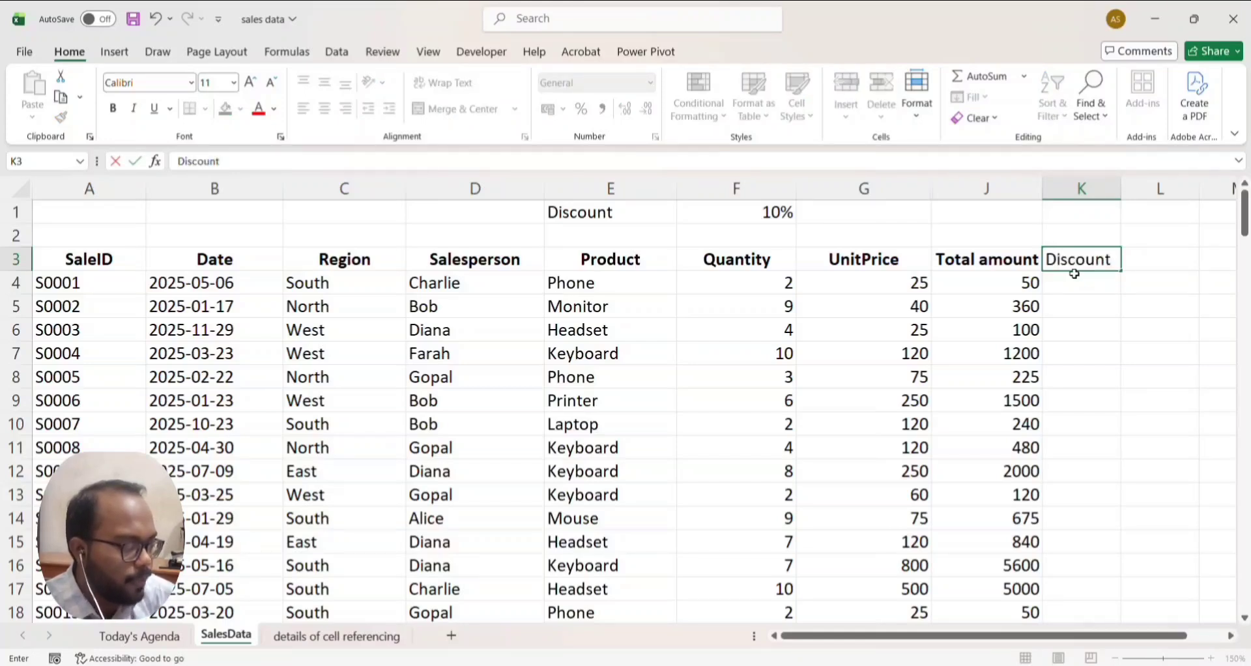
key(Return)
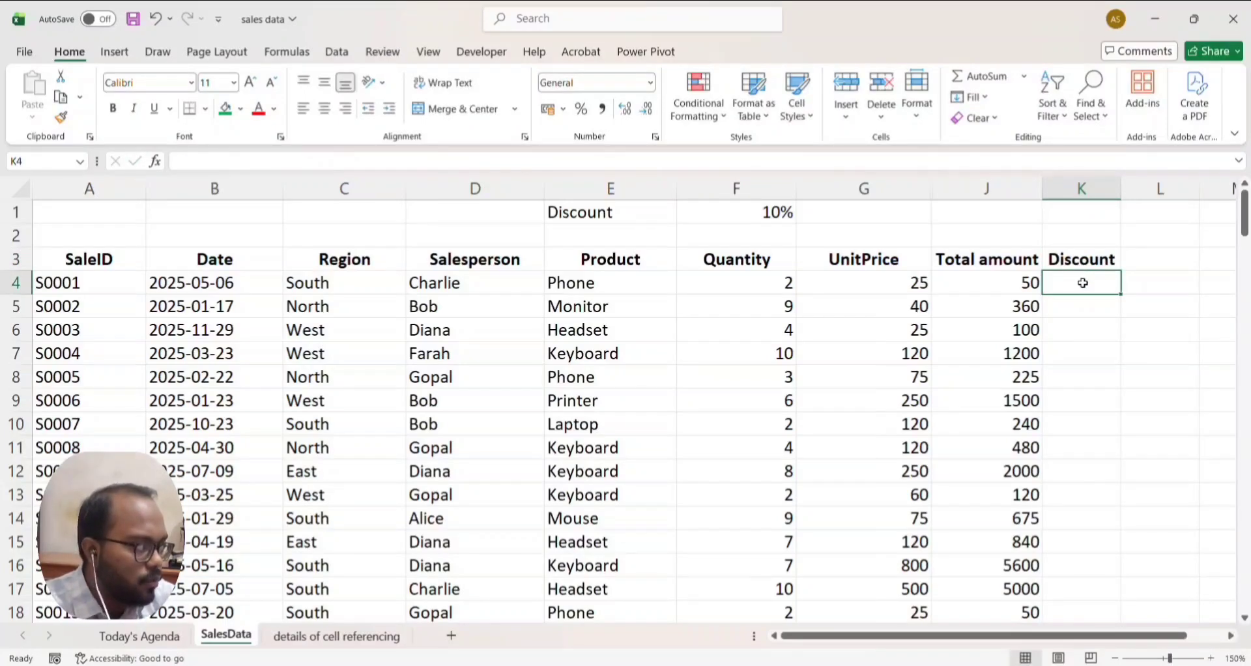
- Calculate the discount in K4 with the formula =J4*Discount and fill it down the whole column
text(=)
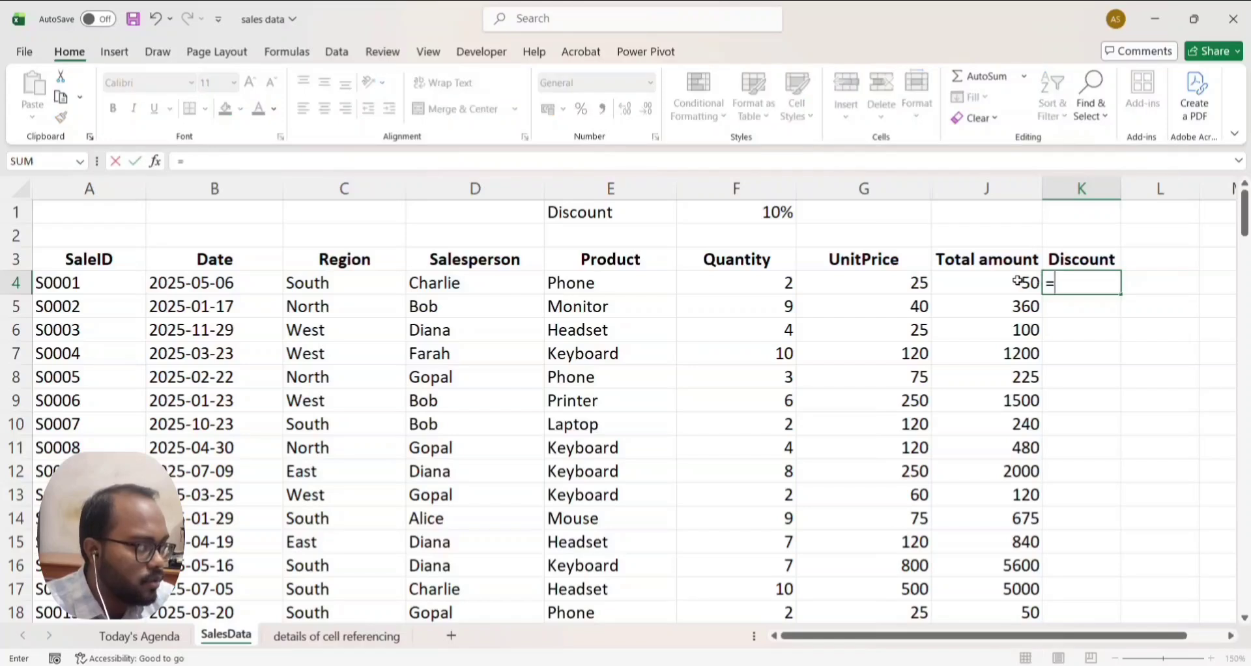
click(1018, 280)
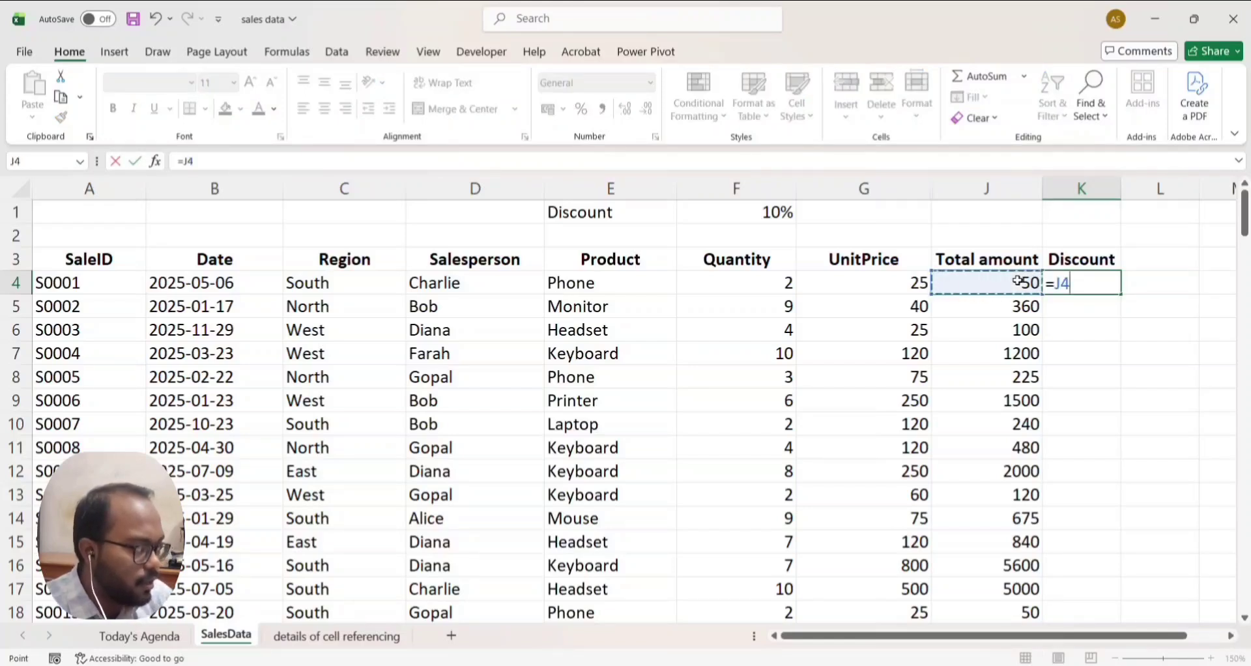
text(*)
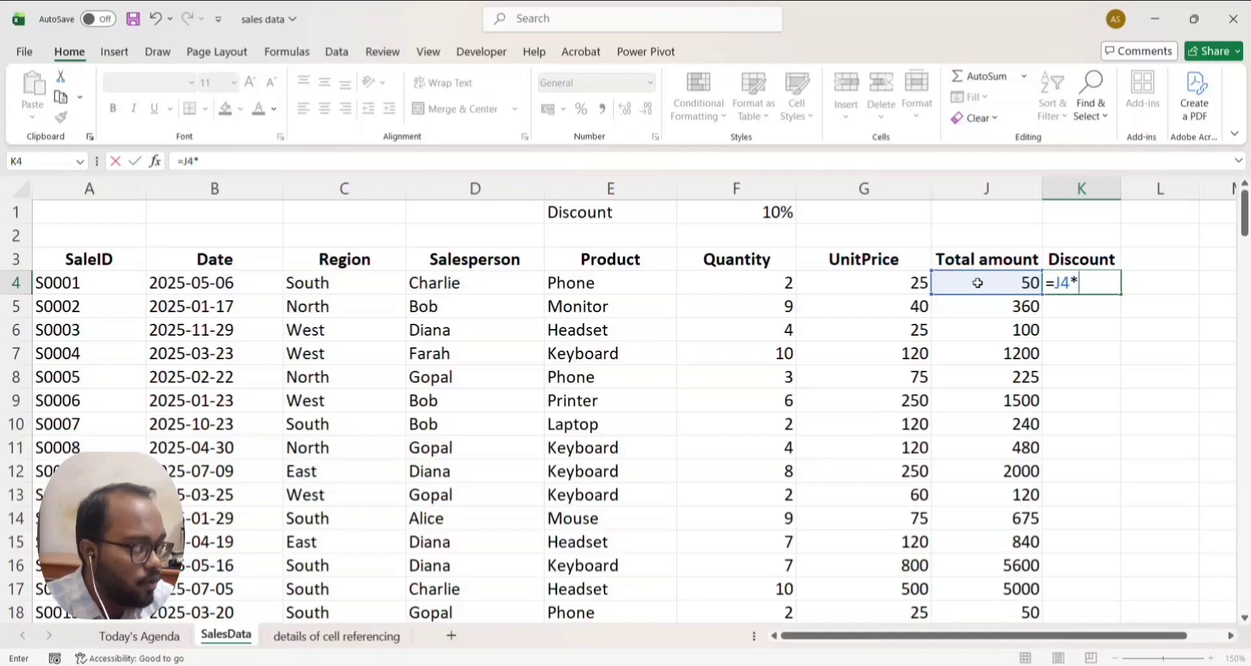
text(Di)
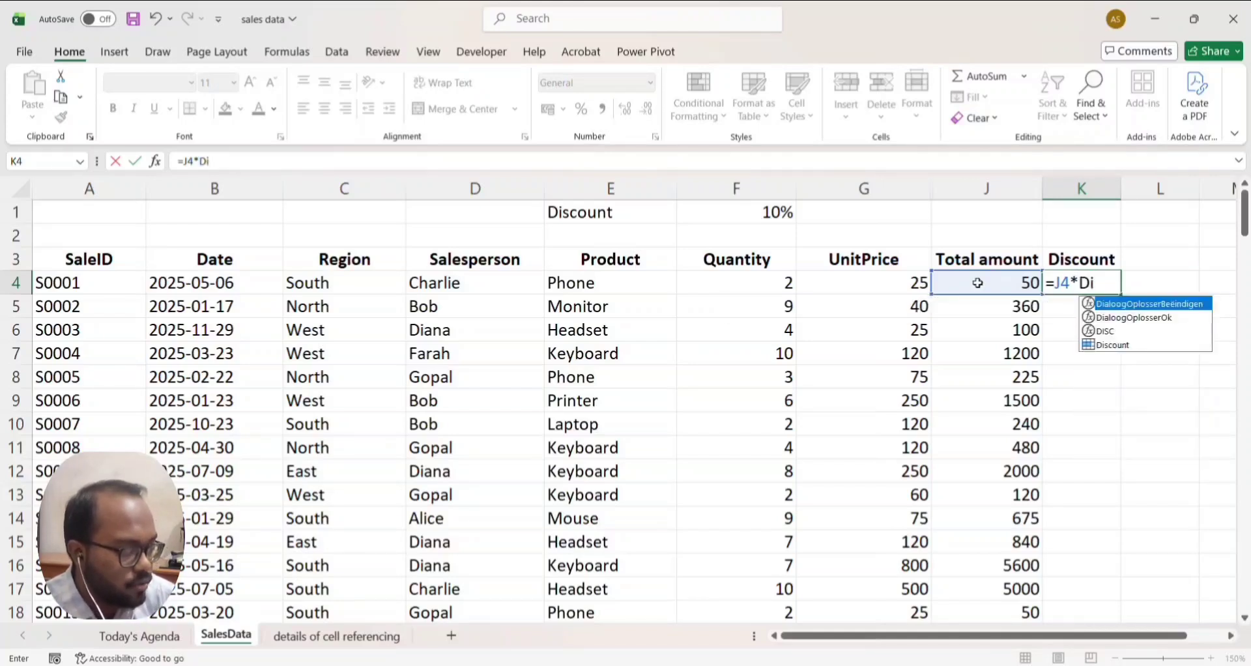
text(scount)
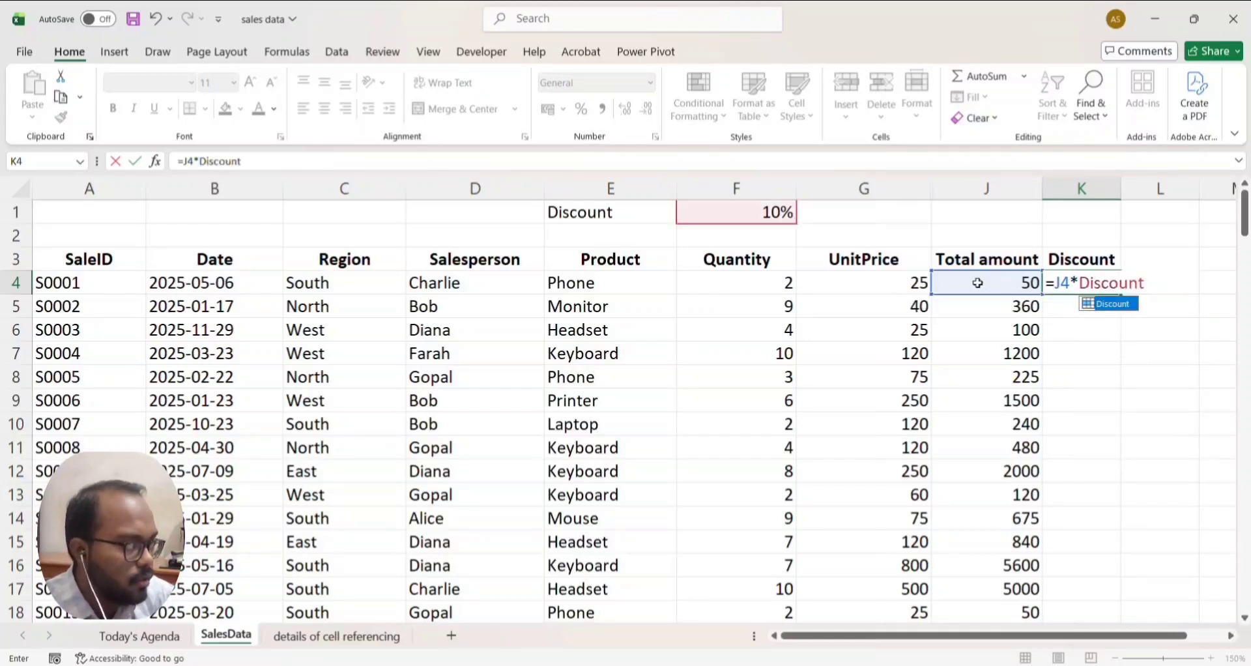
double_click(1112, 304)
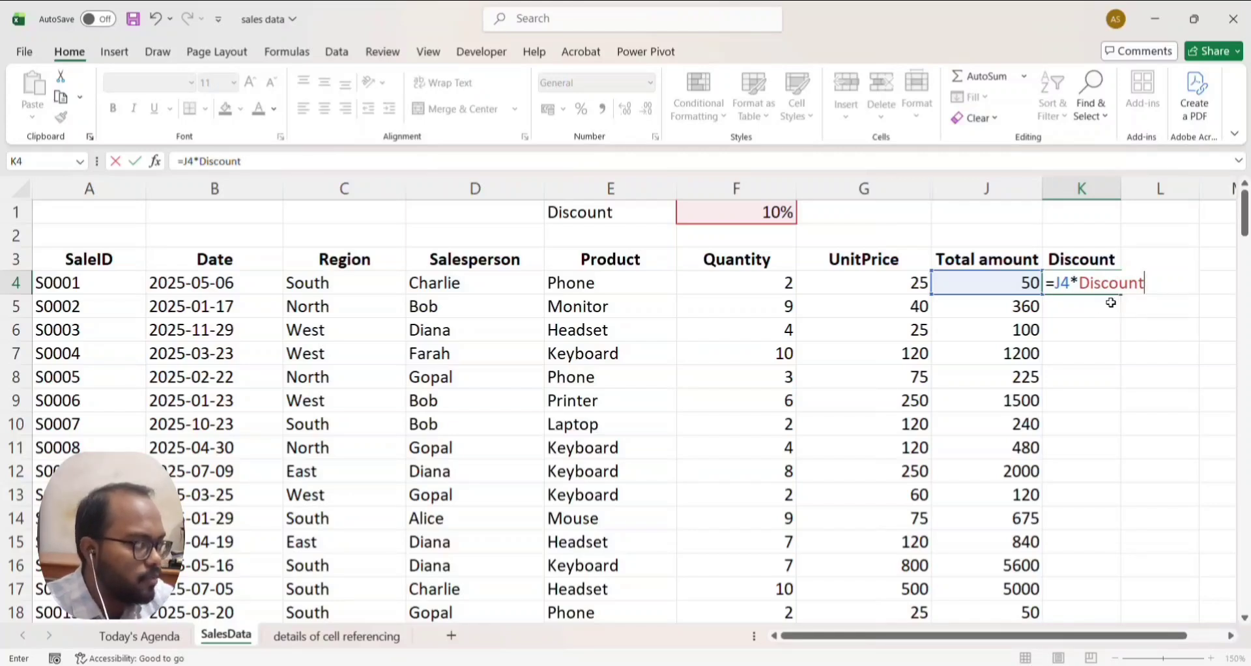
key(Return)
click(1112, 282)
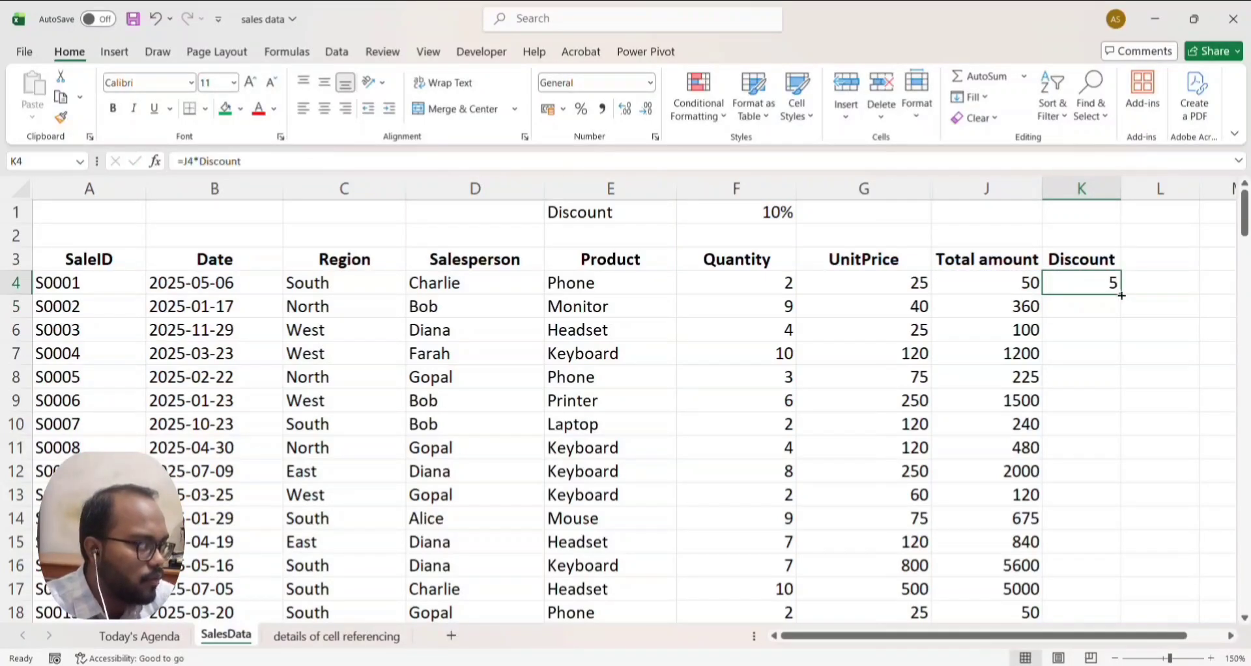
double_click(1122, 296)
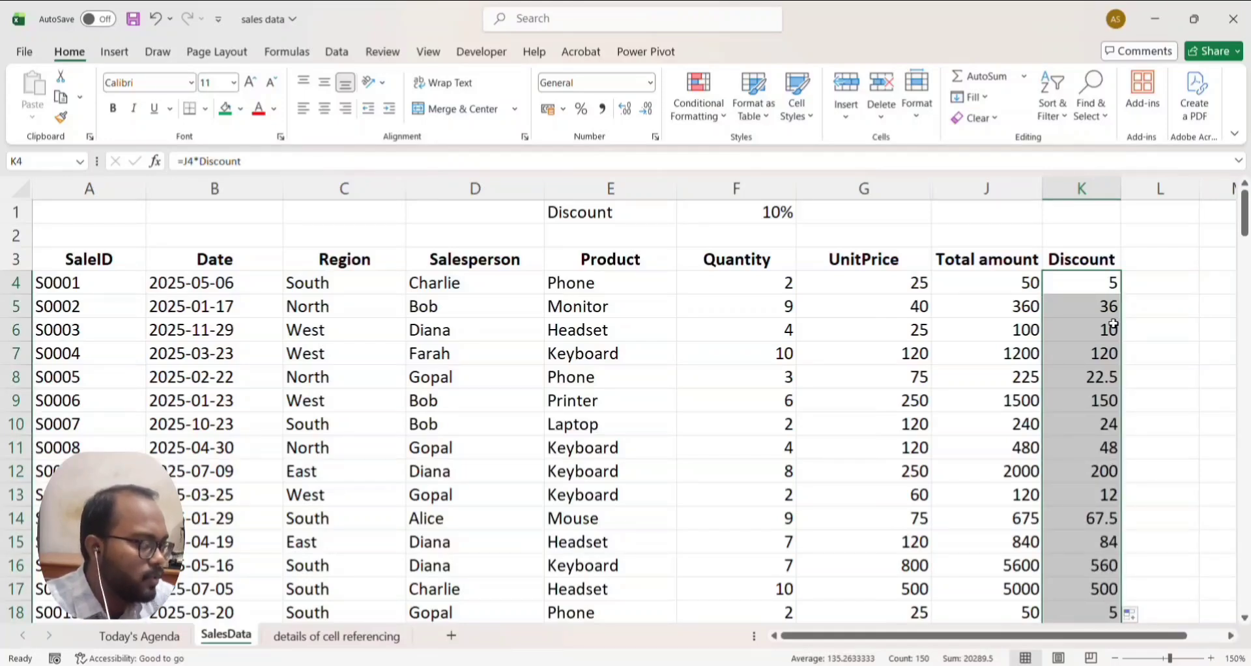
click(1150, 291)
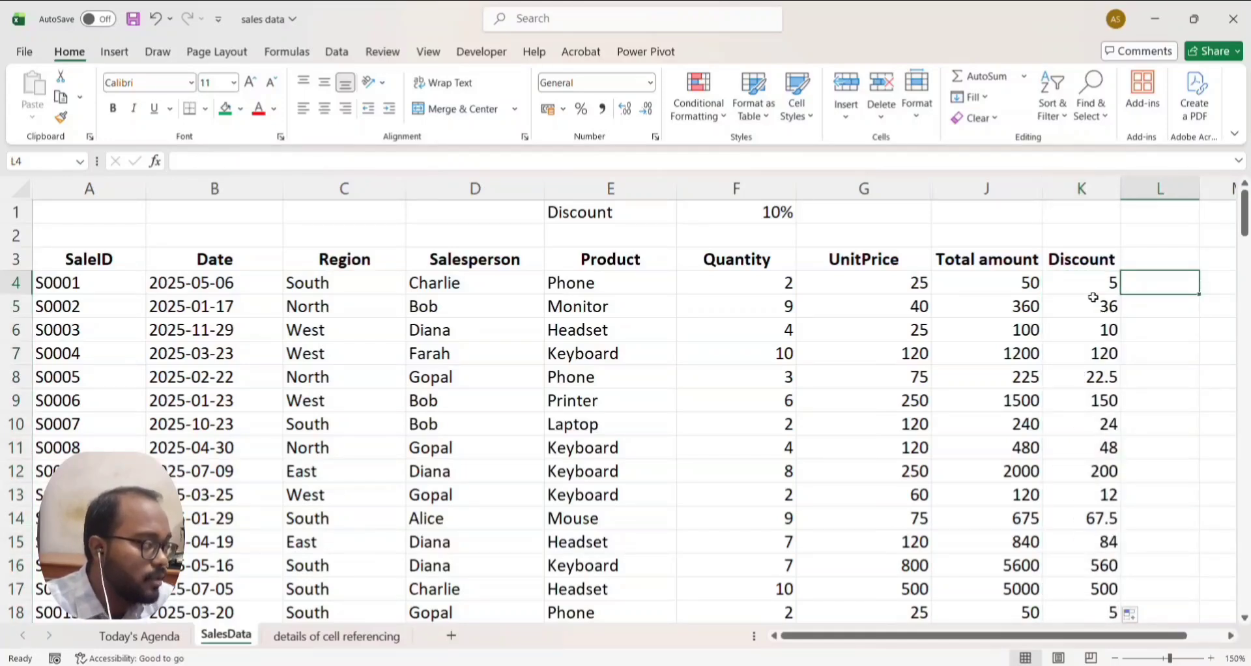
- Examine the copied discount formulas in K5 and K6 and the named-range formula in J4, leaving them as they are
click(1085, 307)
double_click(1085, 306)
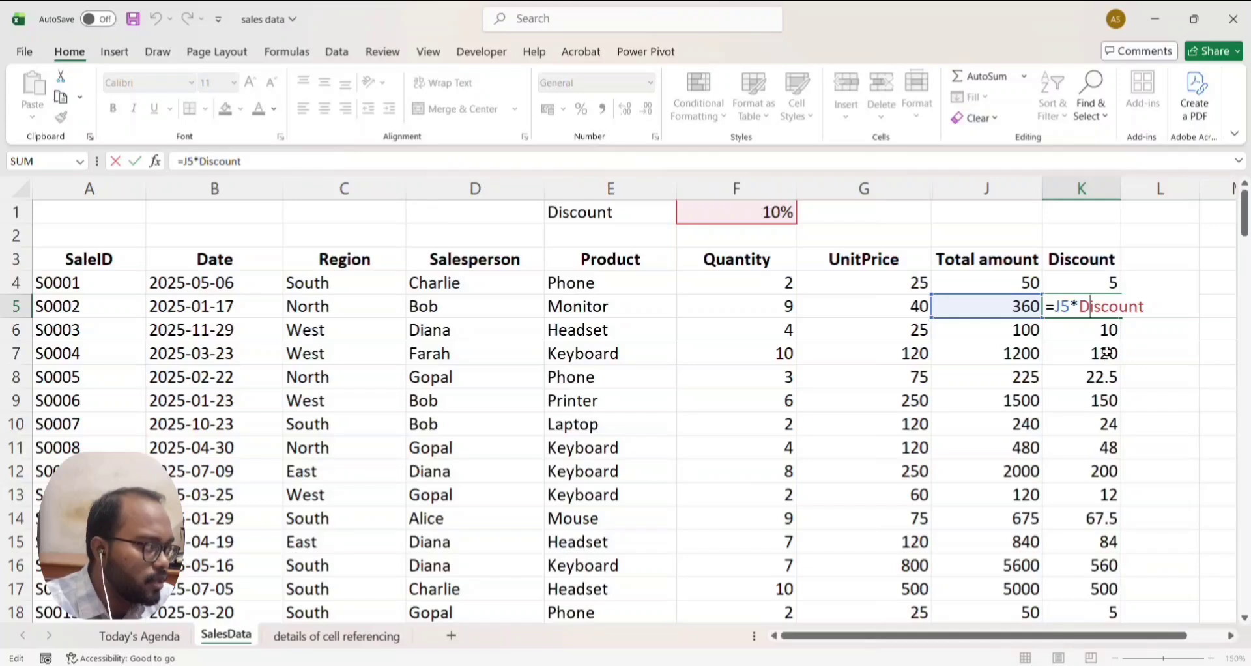
key(Return)
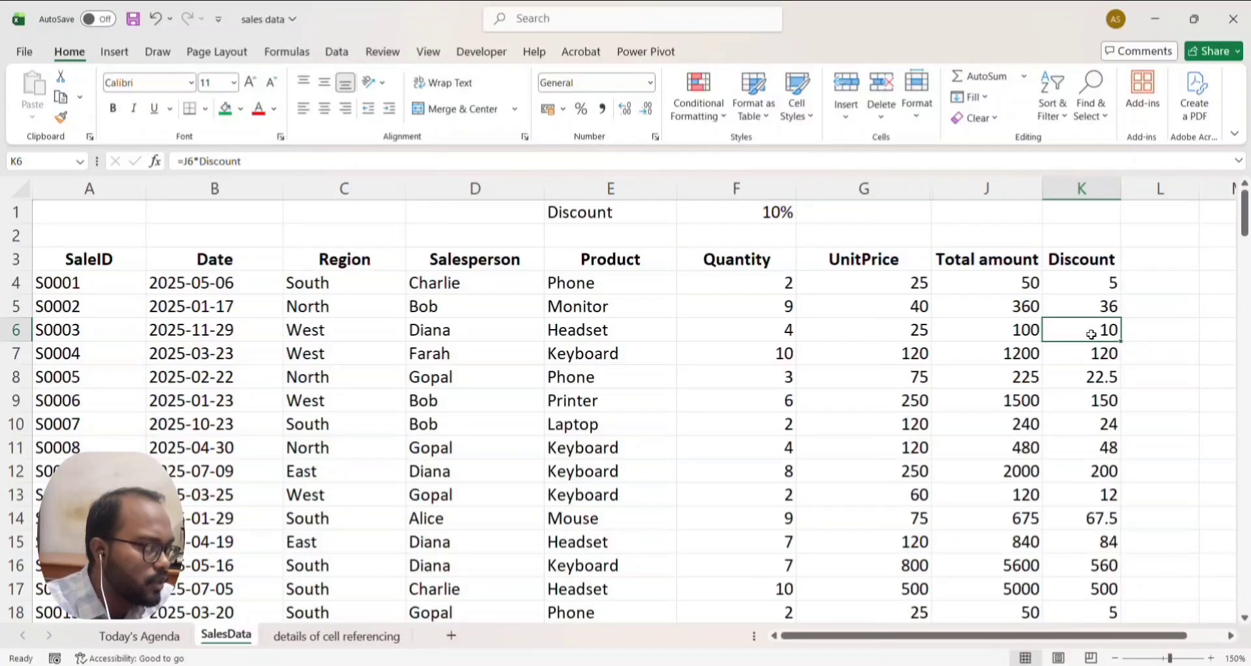
double_click(1091, 334)
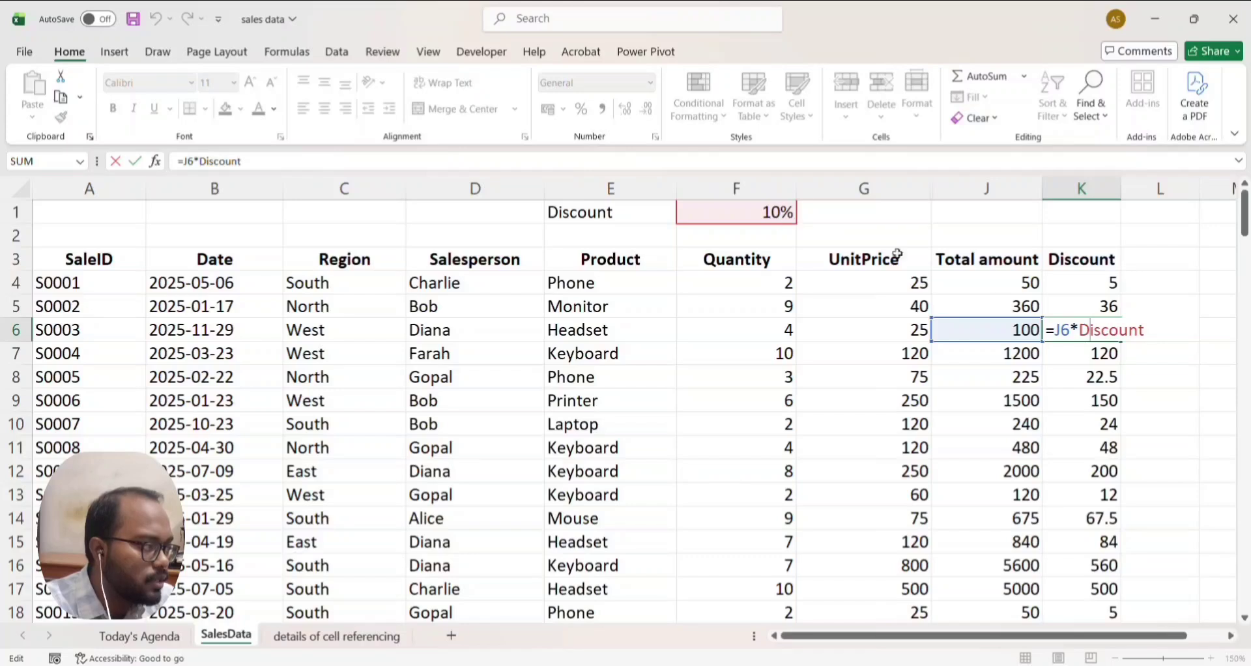
key(Return)
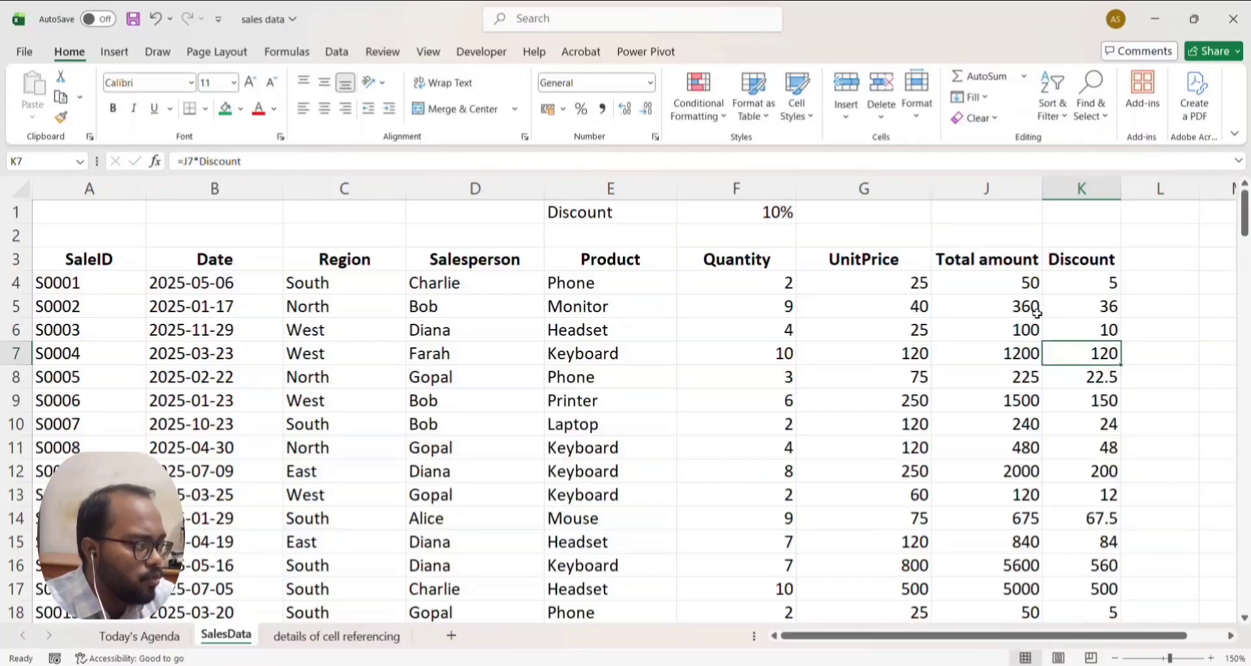
click(1006, 288)
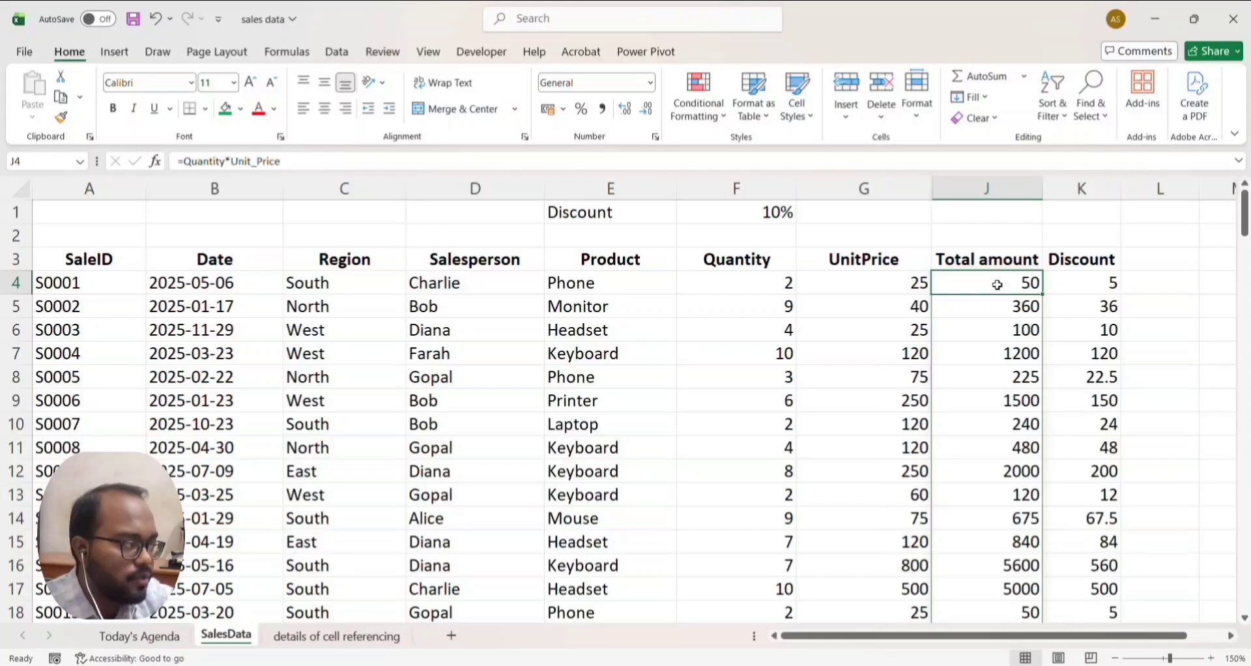
double_click(995, 277)
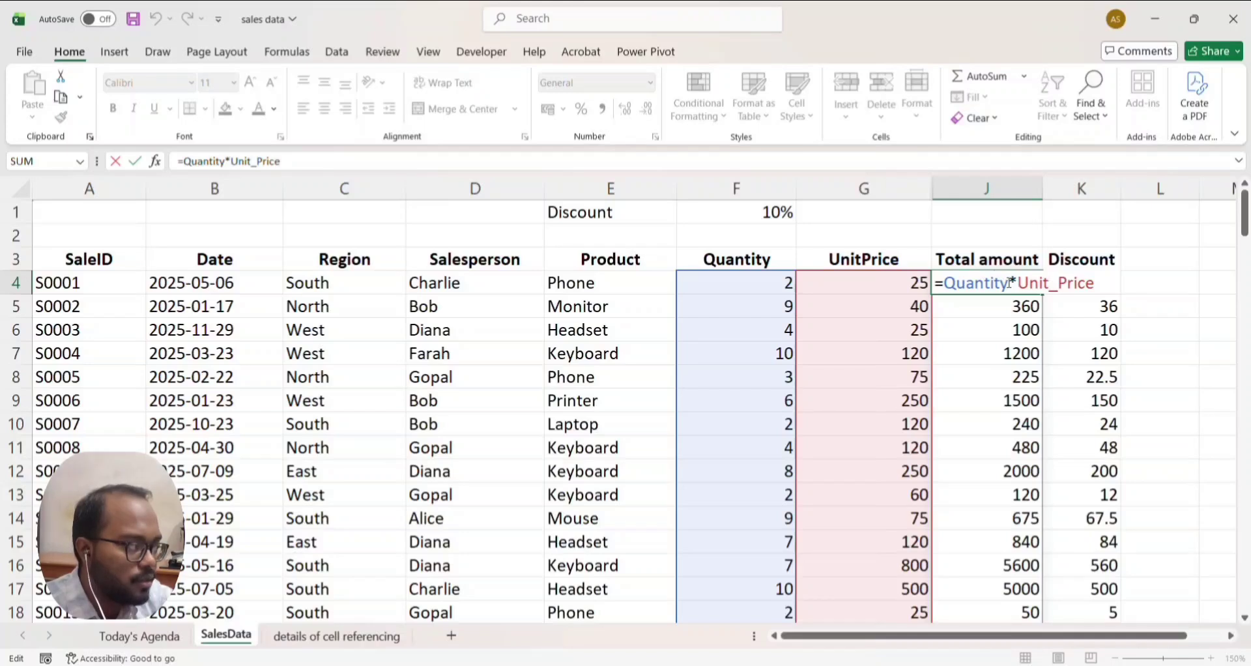
key(Return)
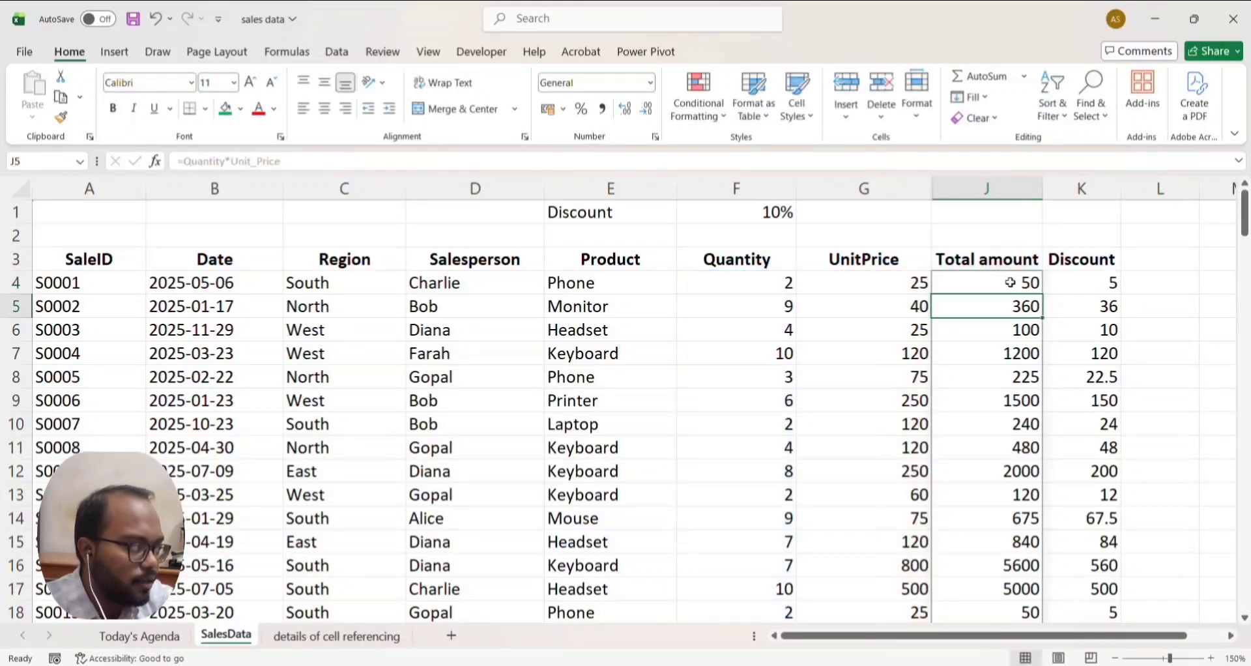
- Calculate the tax in L4 with the formula =J4*GST and fill it down the whole column
click(1147, 286)
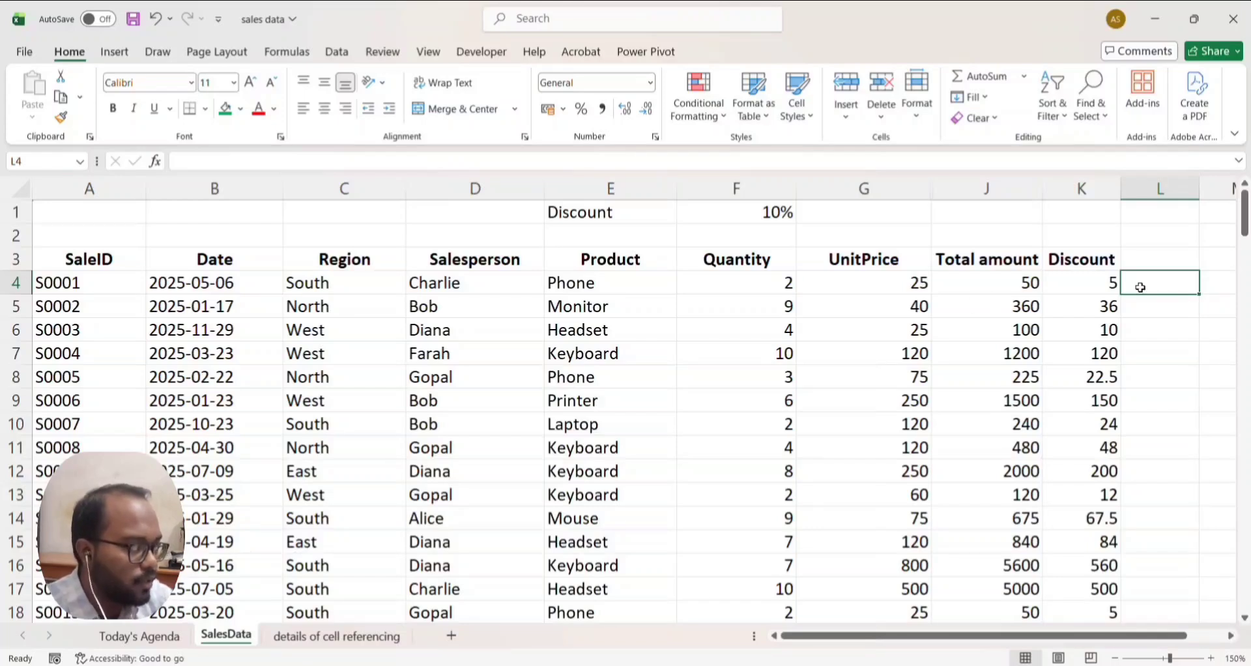
text(=)
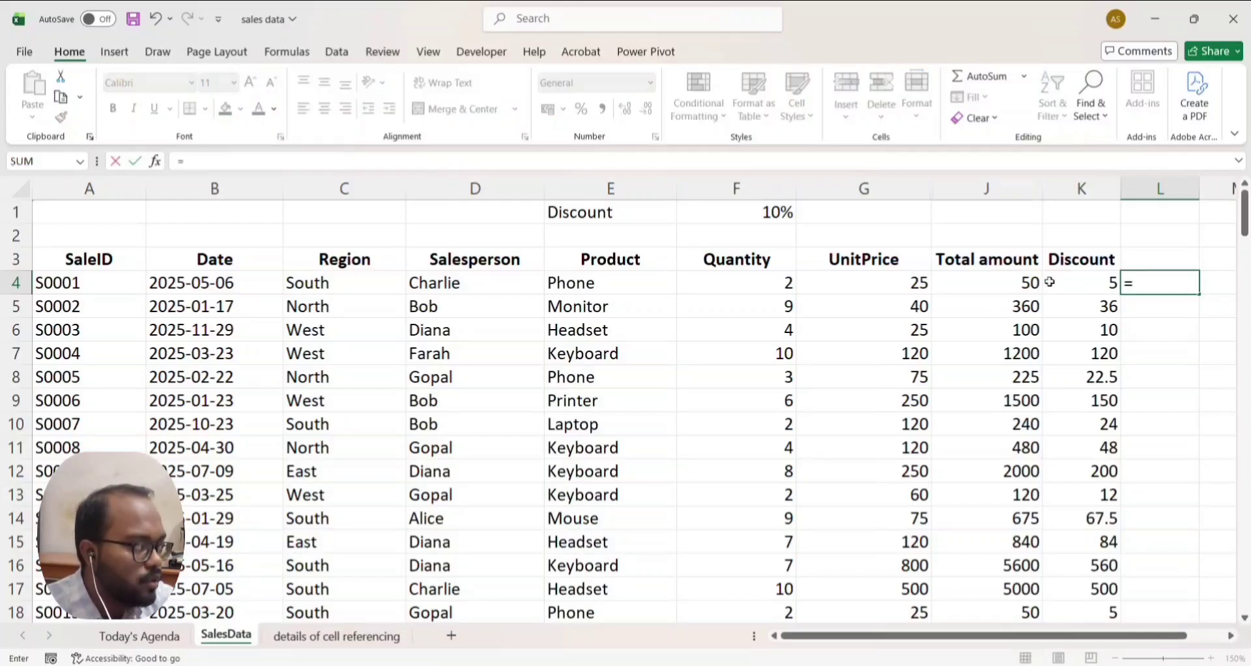
click(1003, 279)
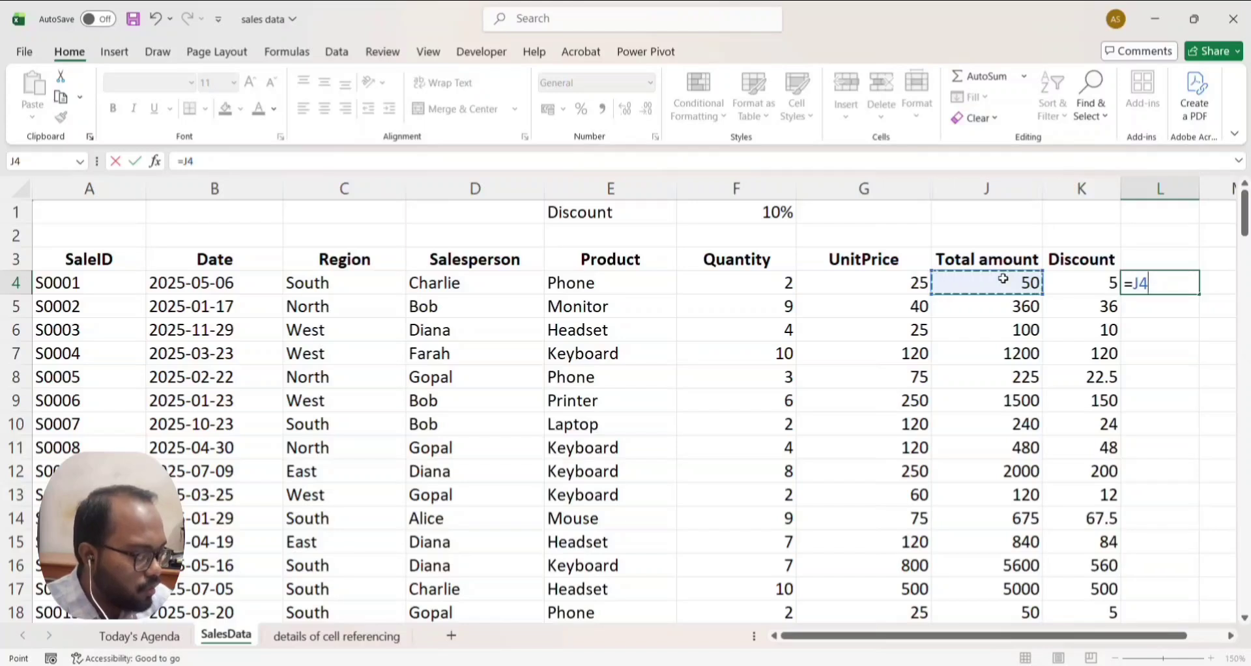
text(*)
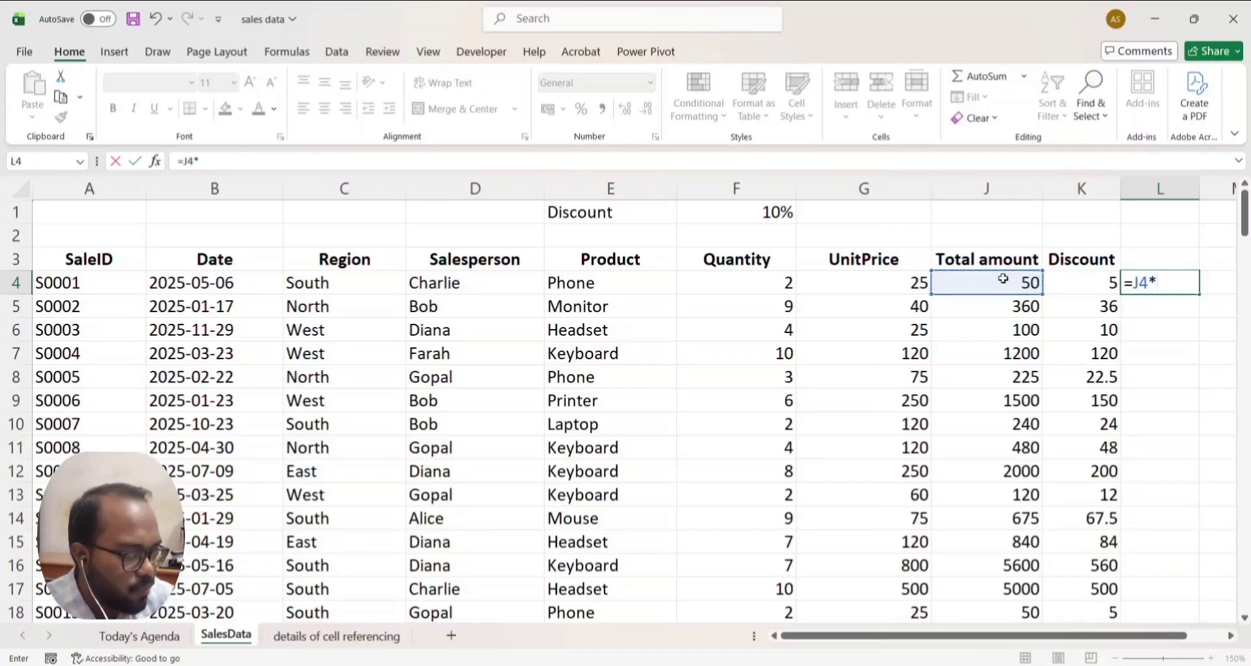
text(GST)
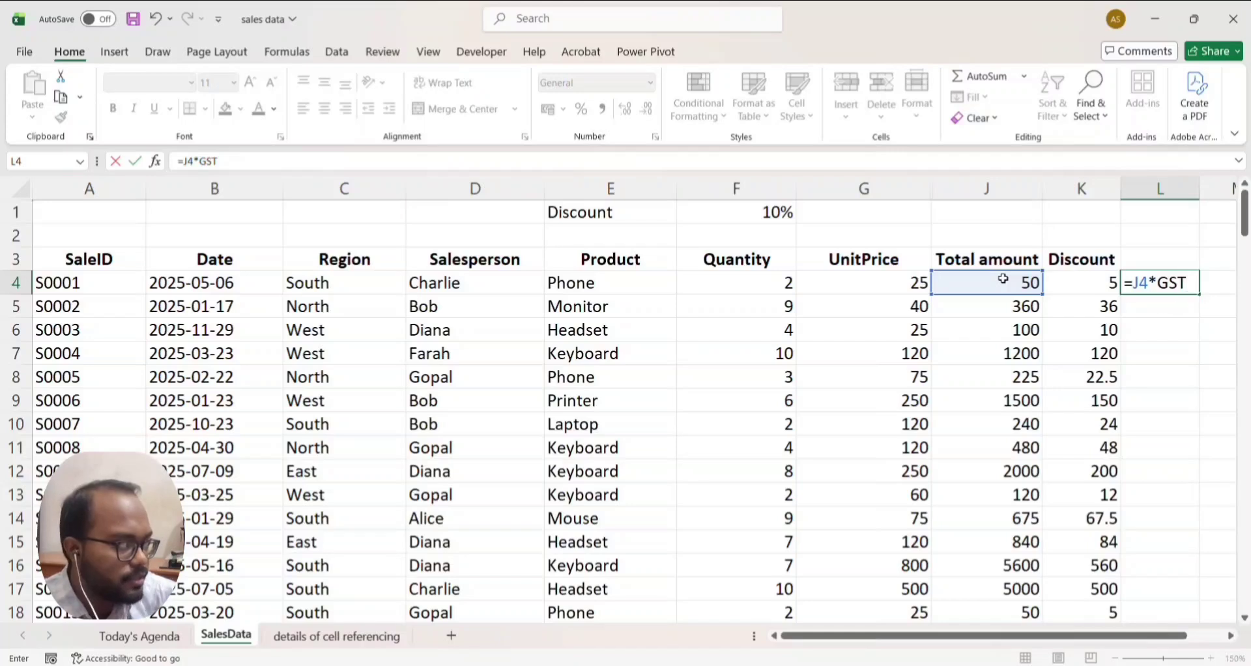
key(Return)
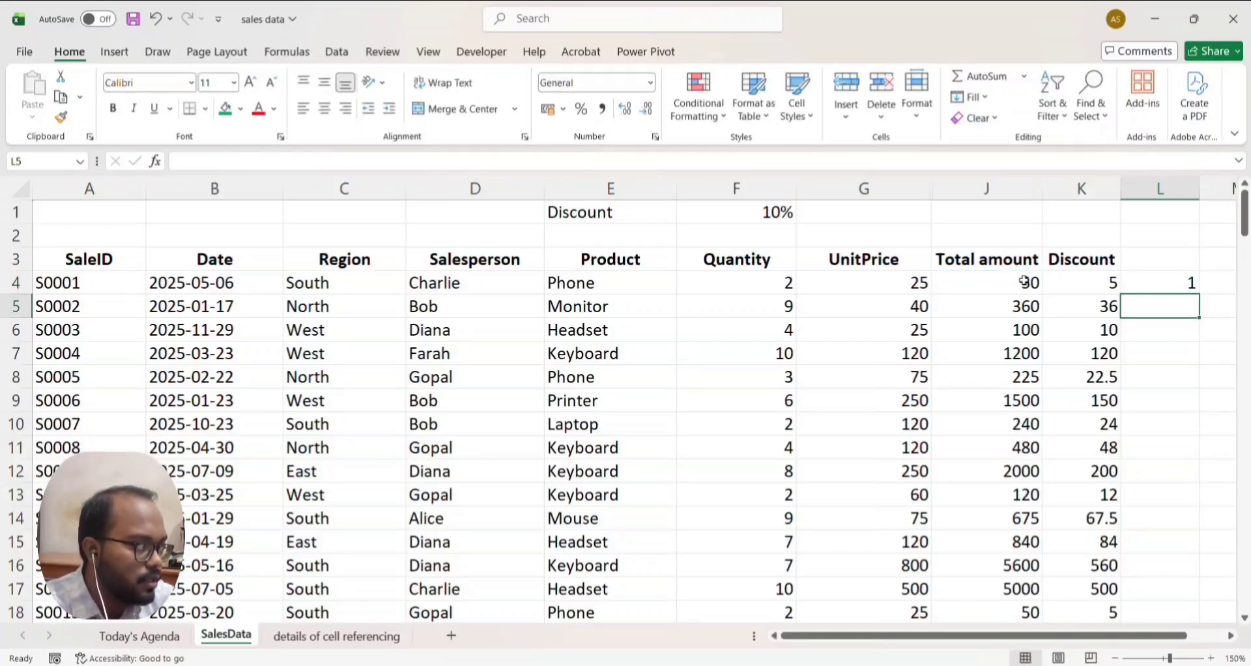
click(1169, 284)
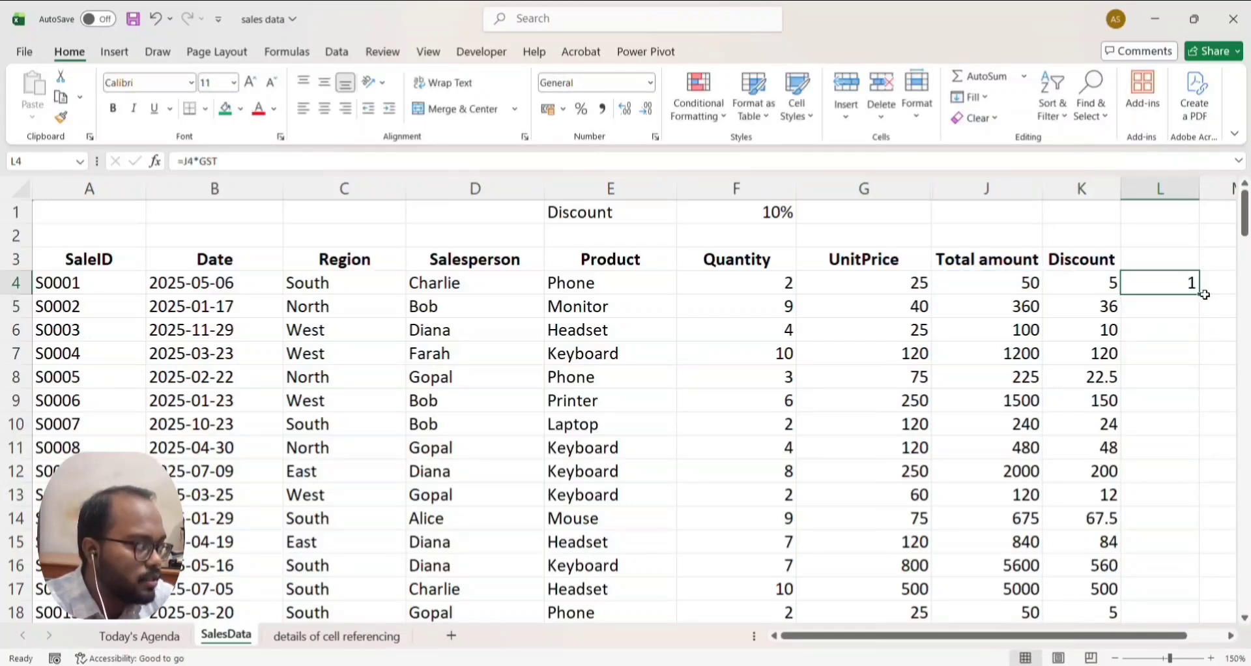
double_click(1200, 294)
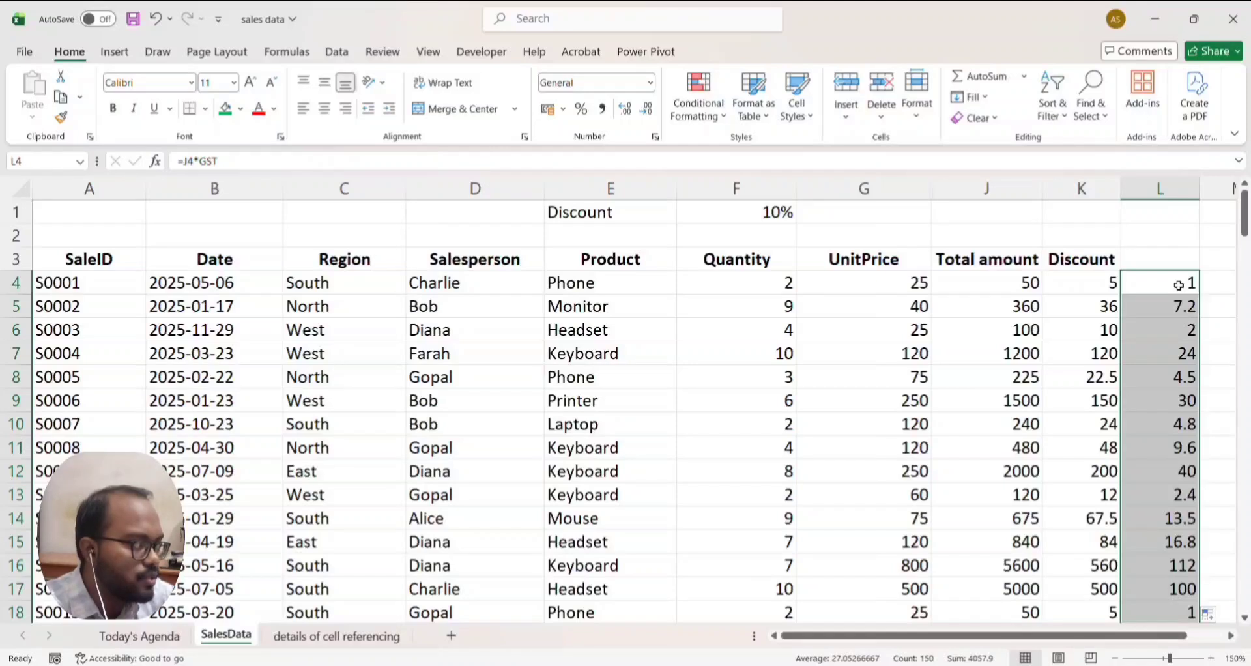
- Enter the heading GST in cell L3 above the tax amounts
click(1164, 251)
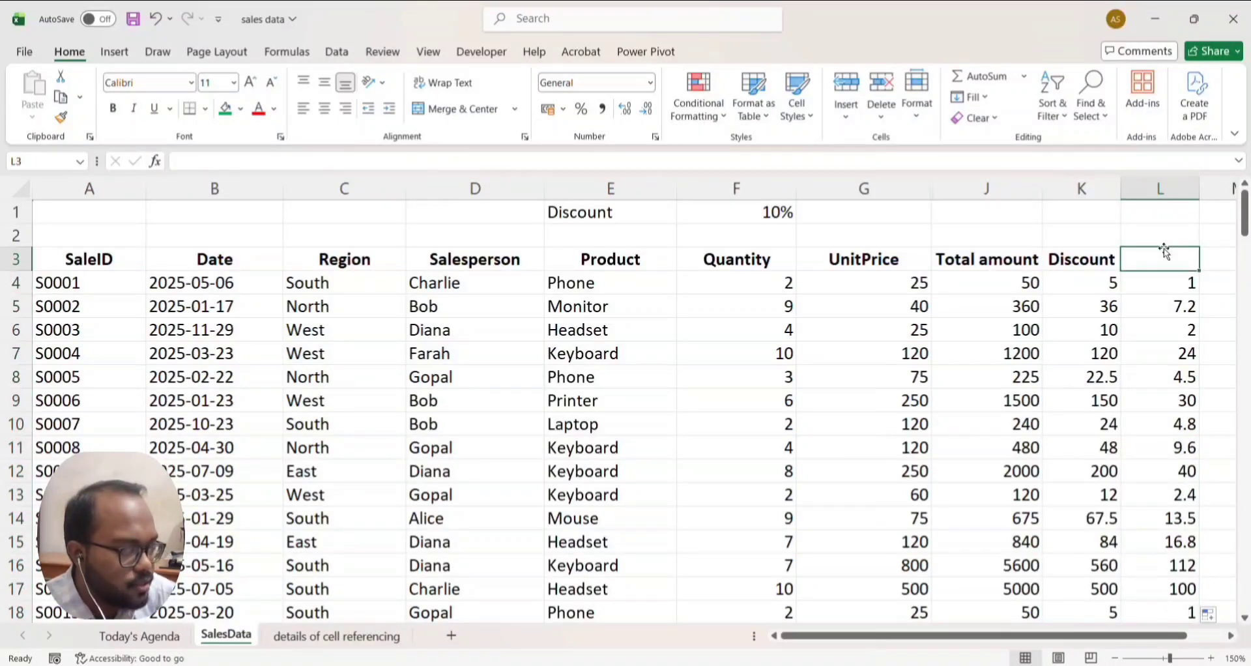
text(GST)
key(Return)
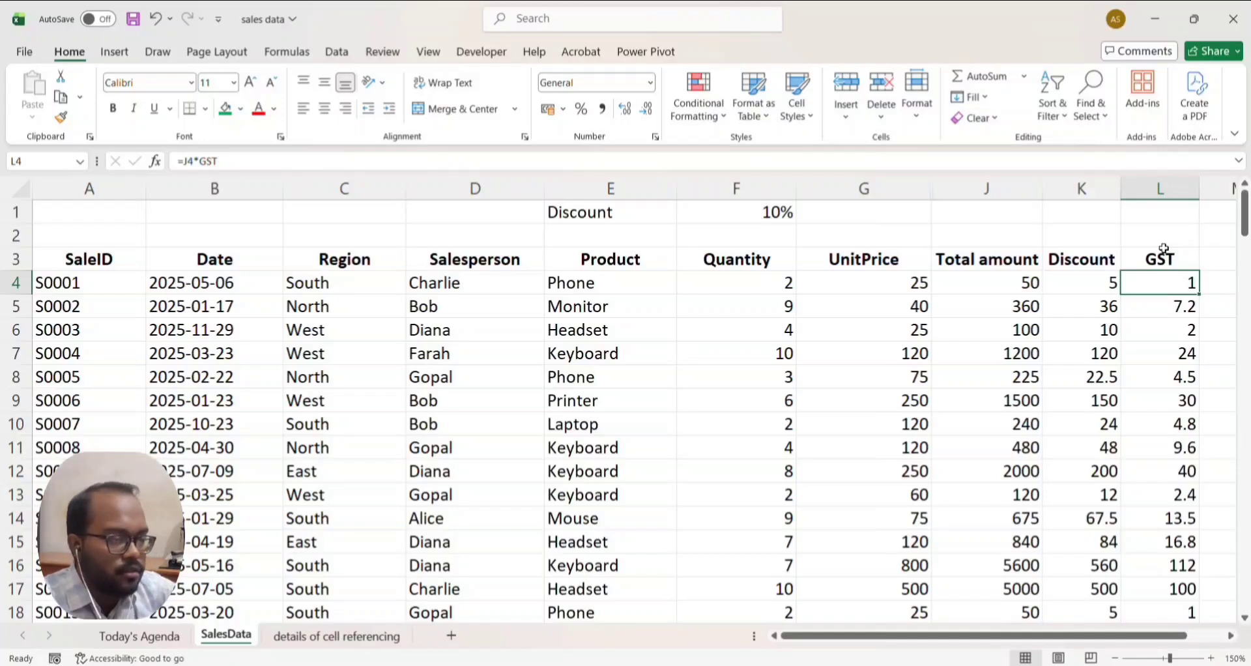
- On the Today's Agenda sheet, fill cell A5 with green to mark Calculations using named ranges as covered
click(141, 637)
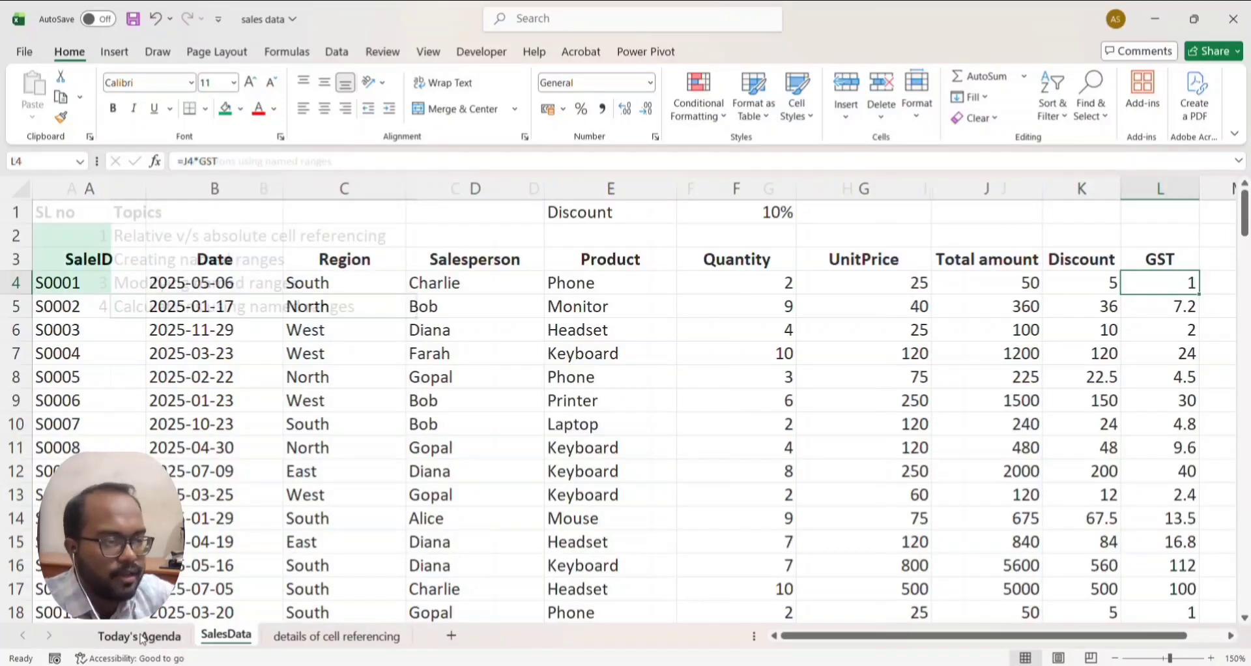
click(80, 304)
click(232, 112)
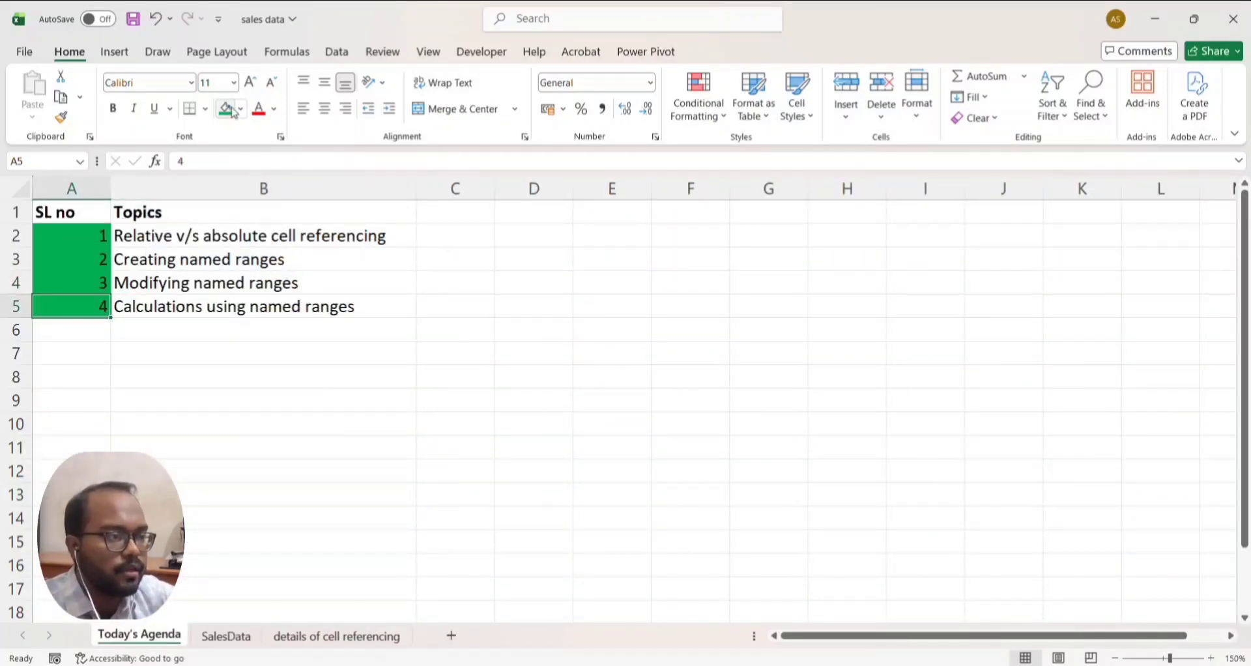